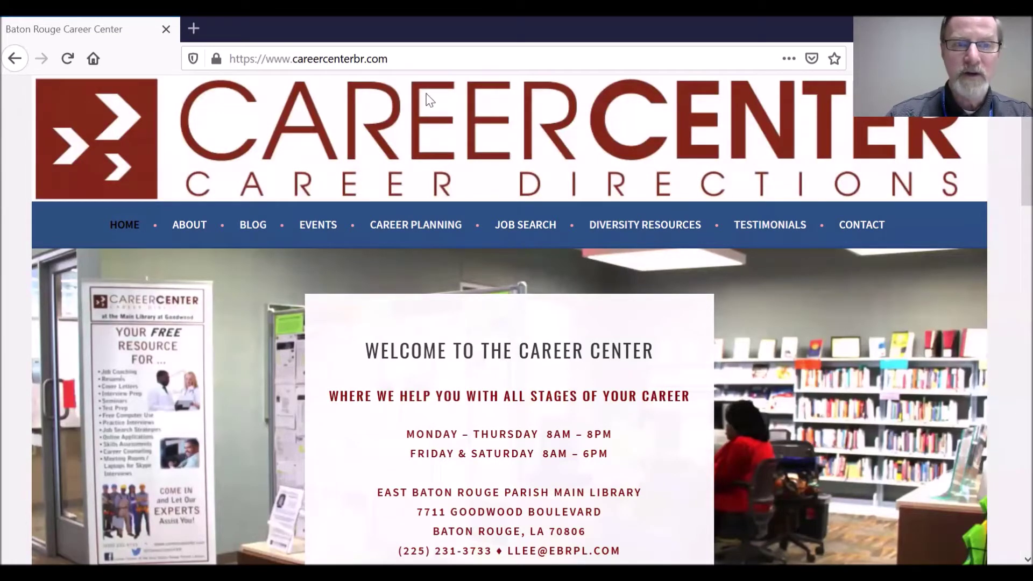
Go to google.com in the browser address bar.
{"action": "left_click", "coordinate": [301, 59]}
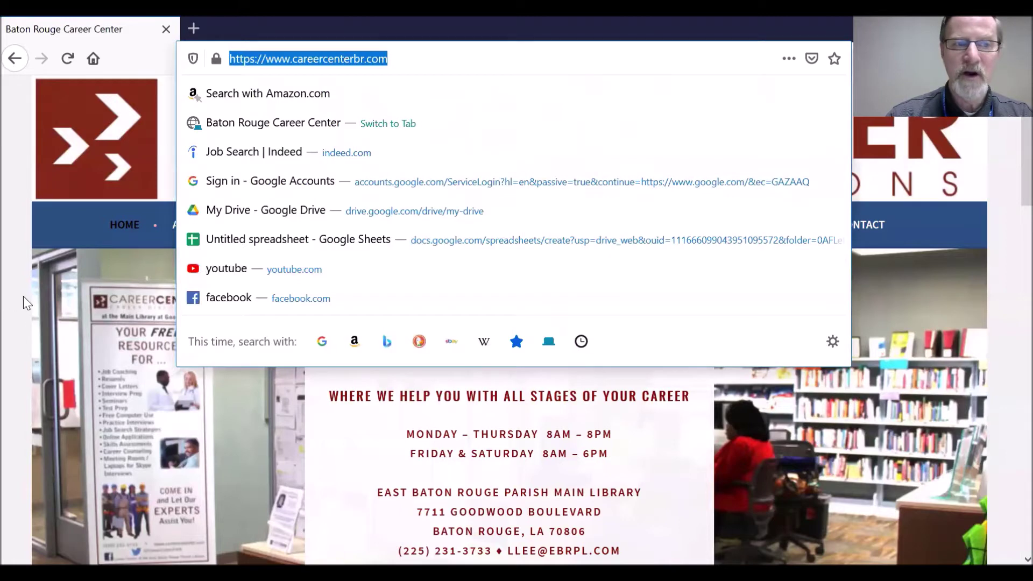
{"action": "left_click", "coordinate": [166, 324]}
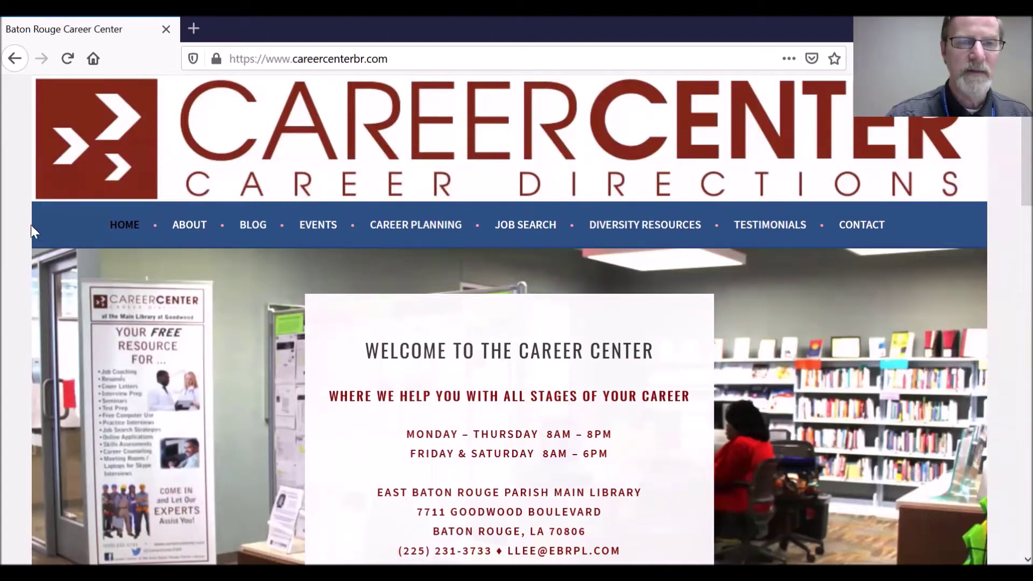
{"action": "left_click", "coordinate": [279, 60]}
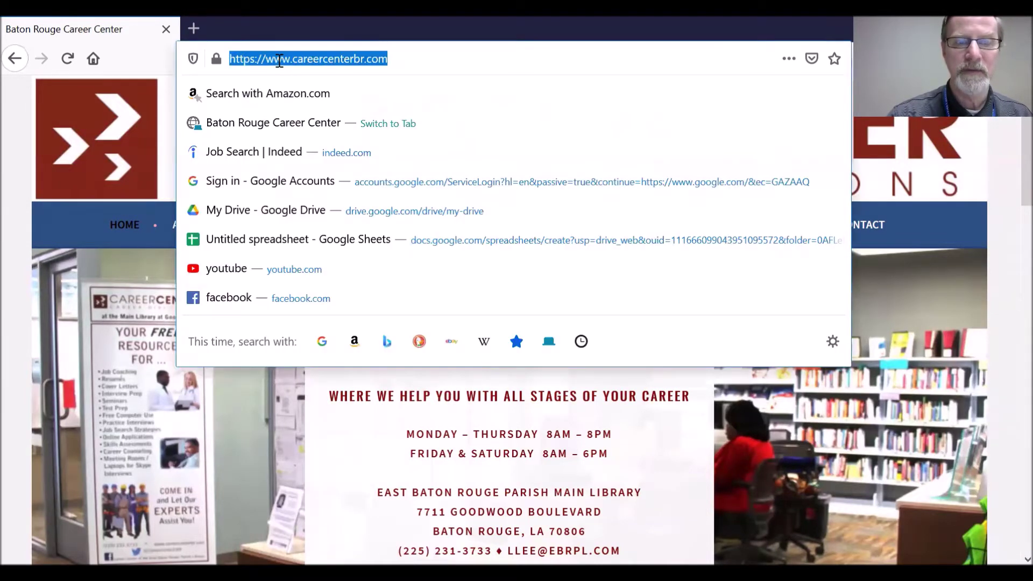
{"action": "type", "text": "google.com/"}
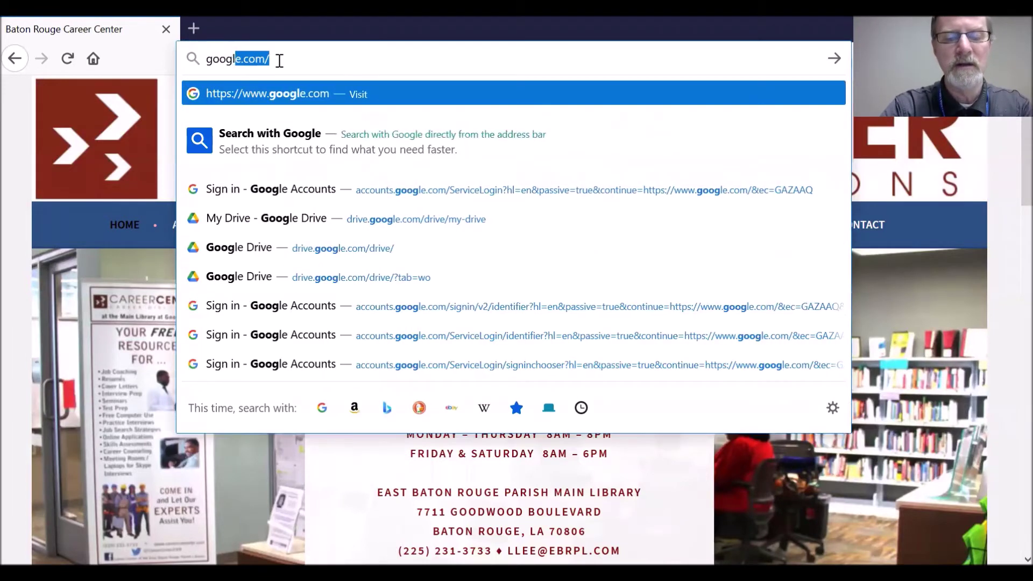
{"action": "key", "text": "Return"}
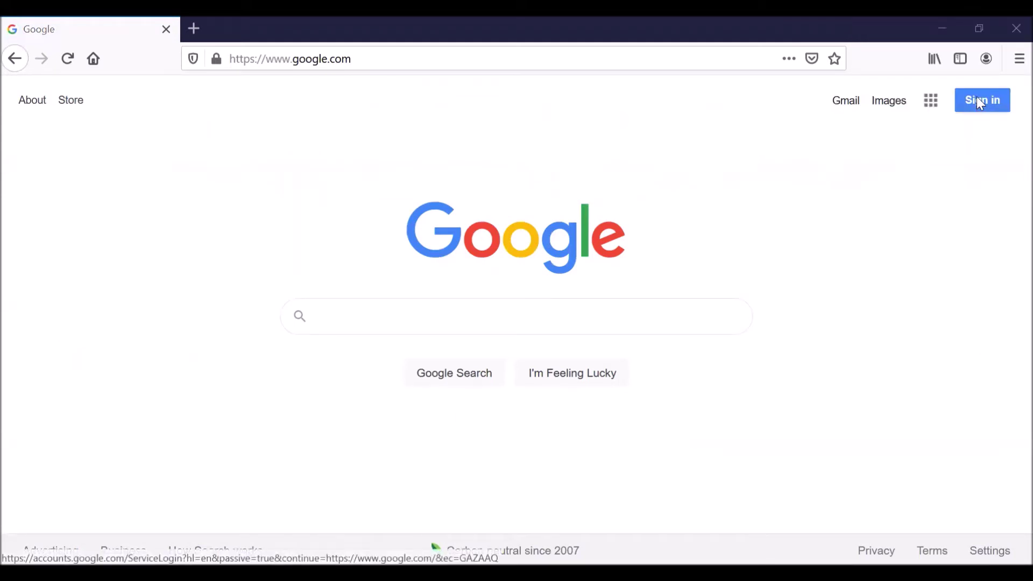
Sign in with the account's email and password, declining Firefox's offer to save the login.
{"action": "left_click", "coordinate": [980, 102]}
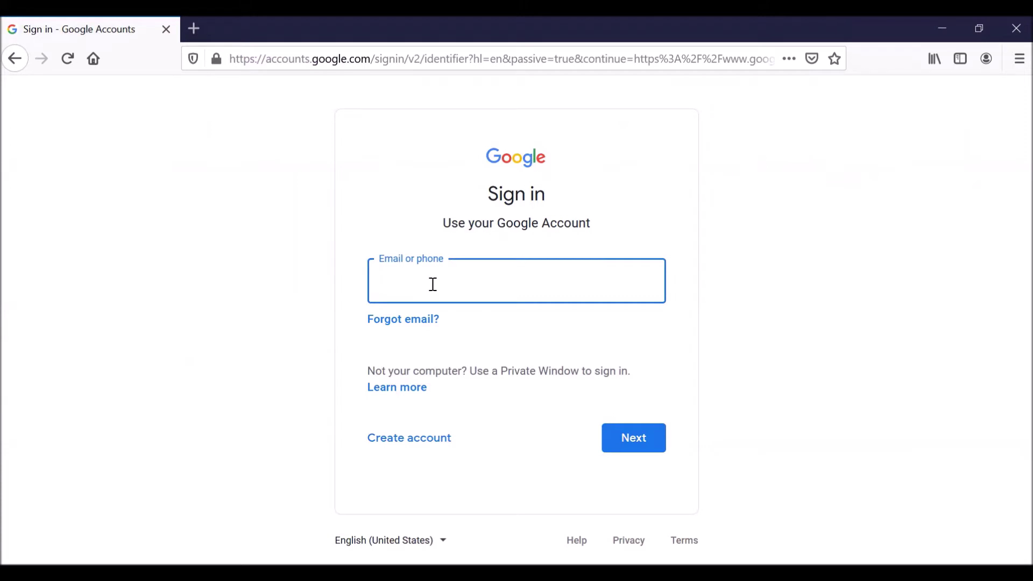
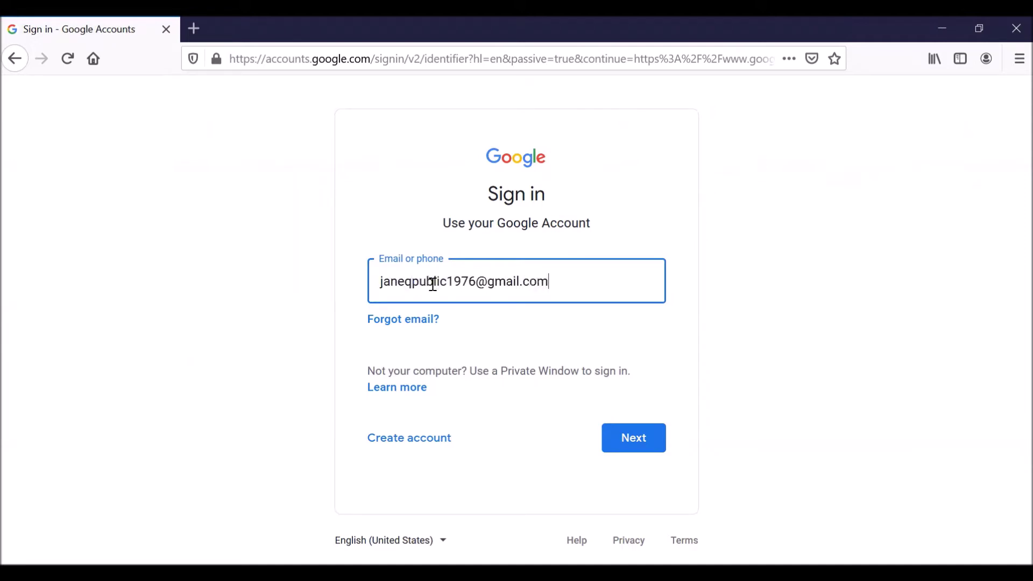
{"action": "left_click", "coordinate": [649, 437]}
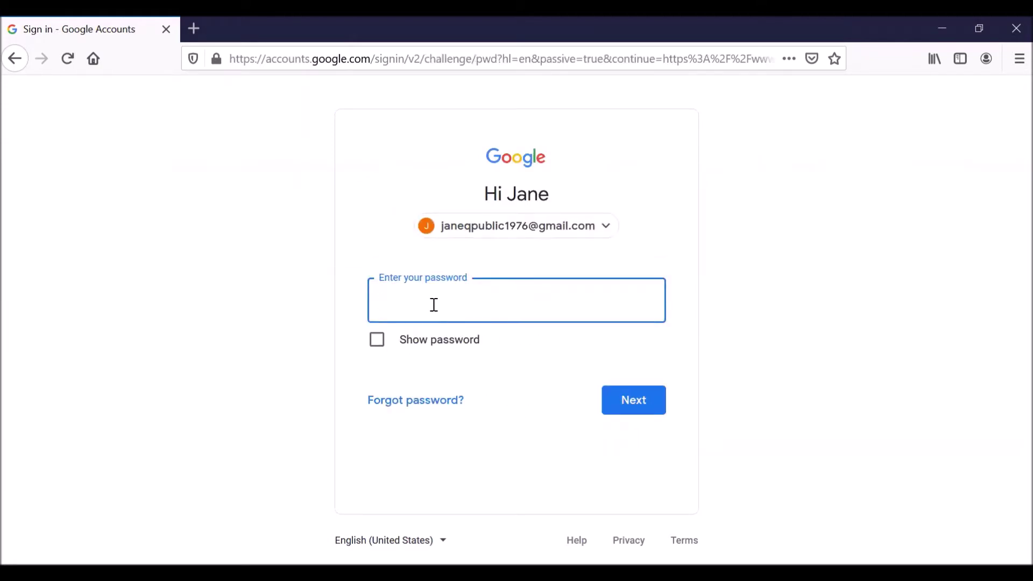
{"action": "type", "text": "••••••••••"}
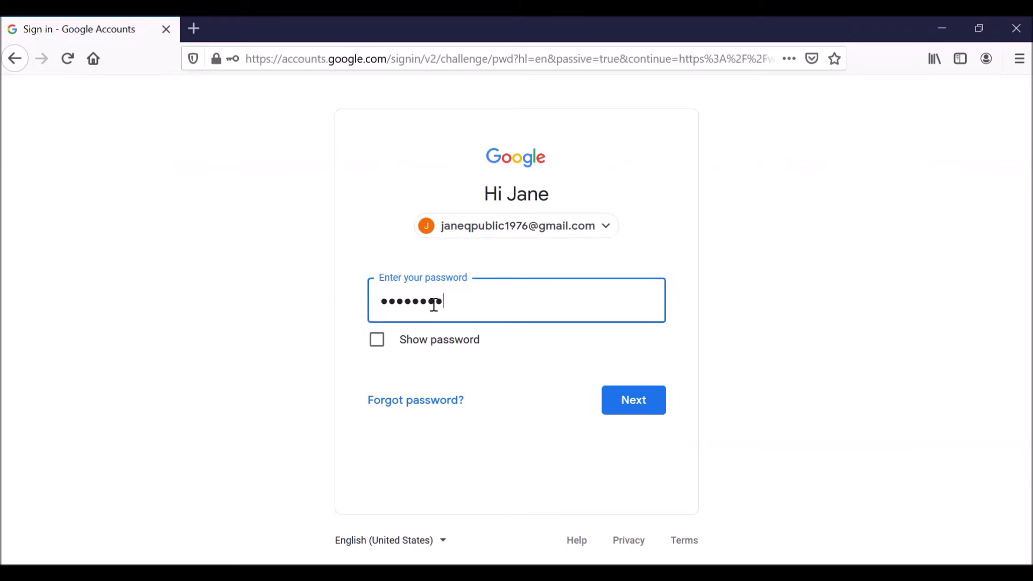
{"action": "left_click", "coordinate": [625, 392]}
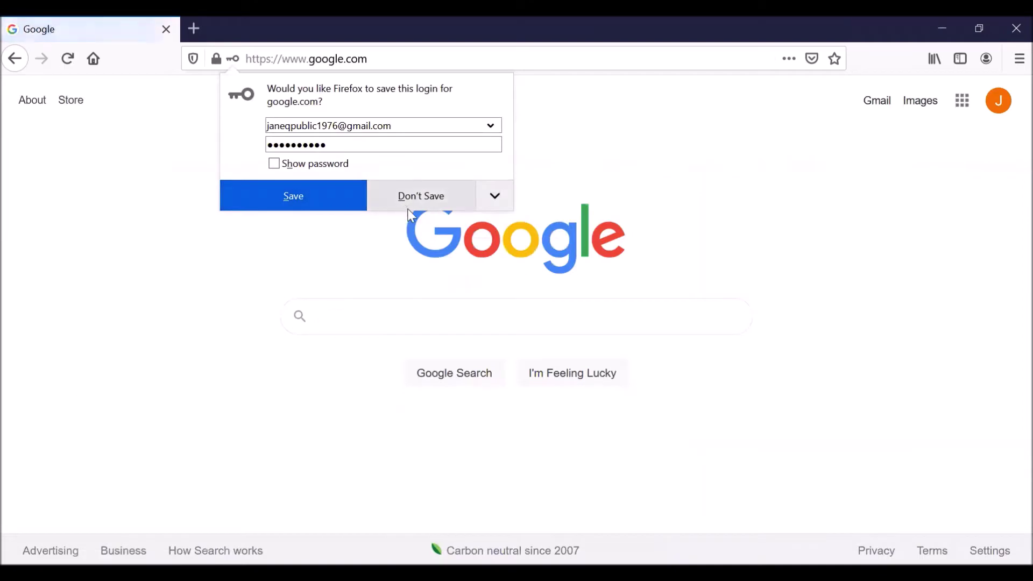
{"action": "left_click", "coordinate": [416, 200]}
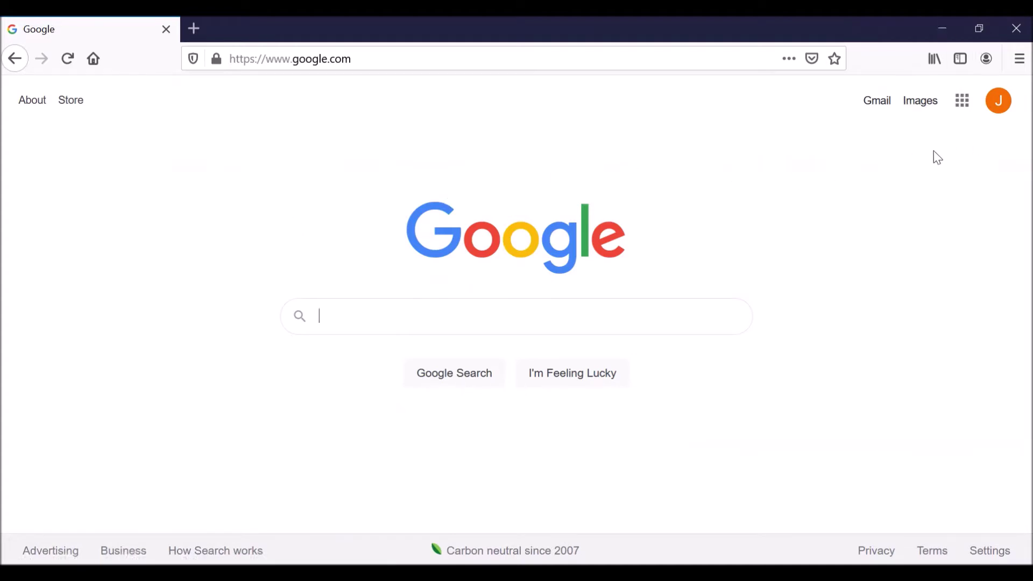
Open Google Drive from the Google apps grid and bring up its New menu.
{"action": "left_click", "coordinate": [963, 106]}
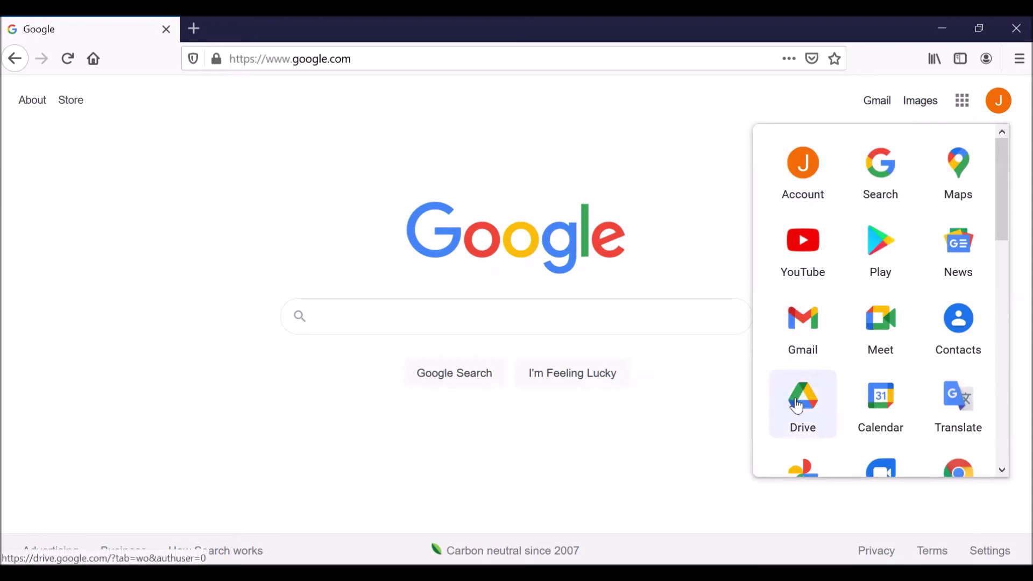
{"action": "left_click", "coordinate": [798, 406]}
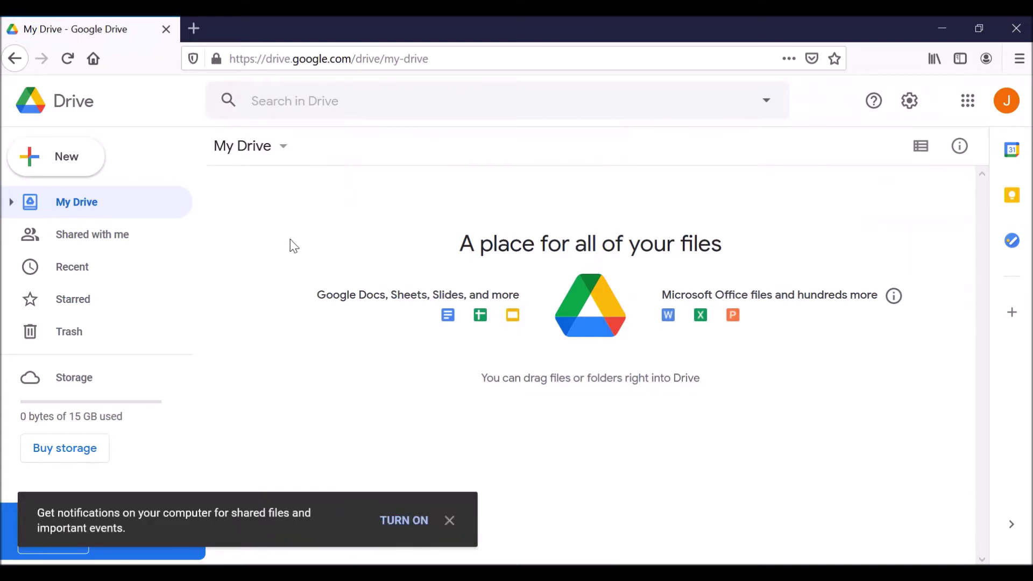
{"action": "left_click", "coordinate": [43, 162]}
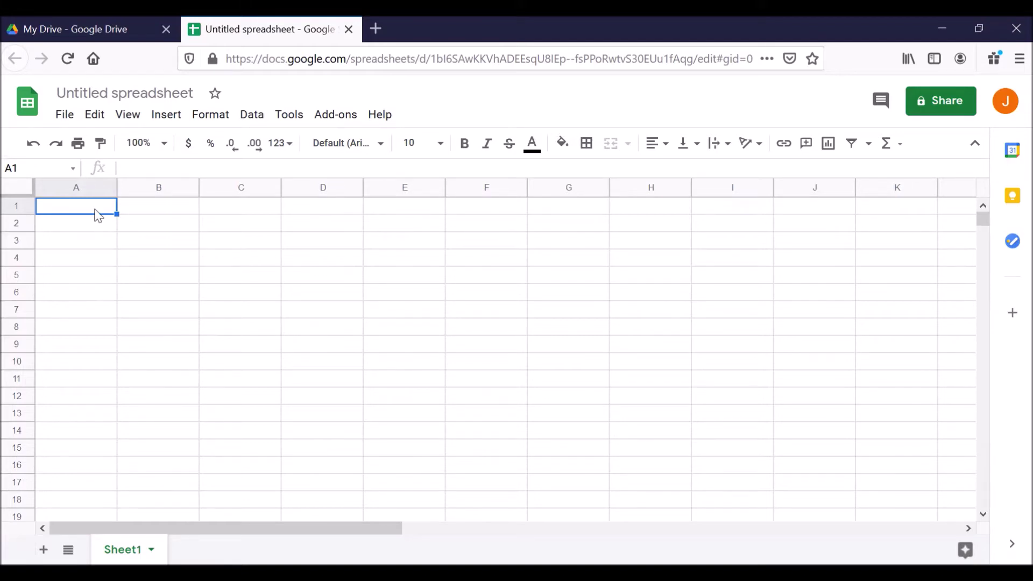
{"action": "left_click", "coordinate": [185, 210]}
{"action": "left_click", "coordinate": [262, 209]}
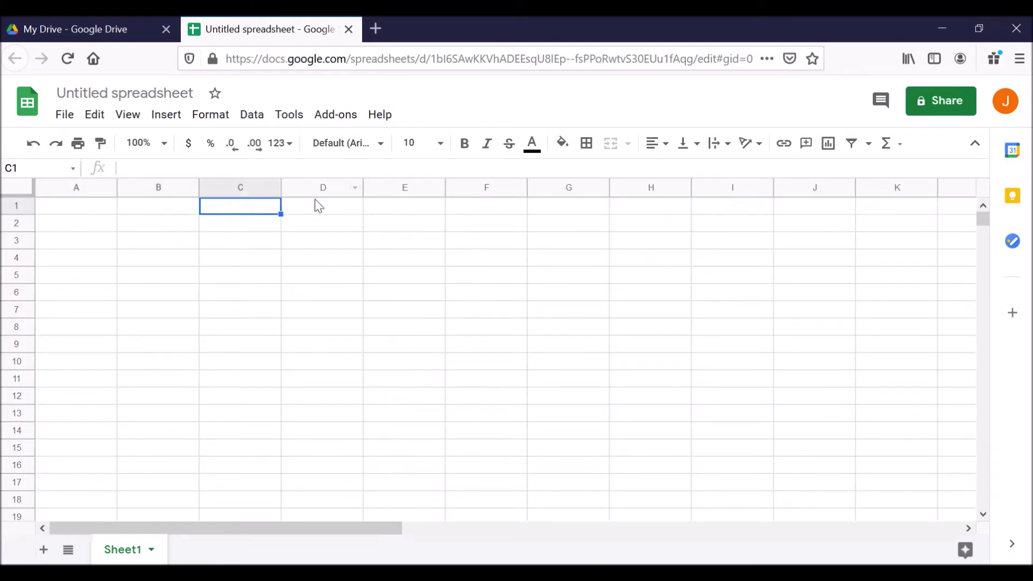
{"action": "left_click", "coordinate": [315, 212]}
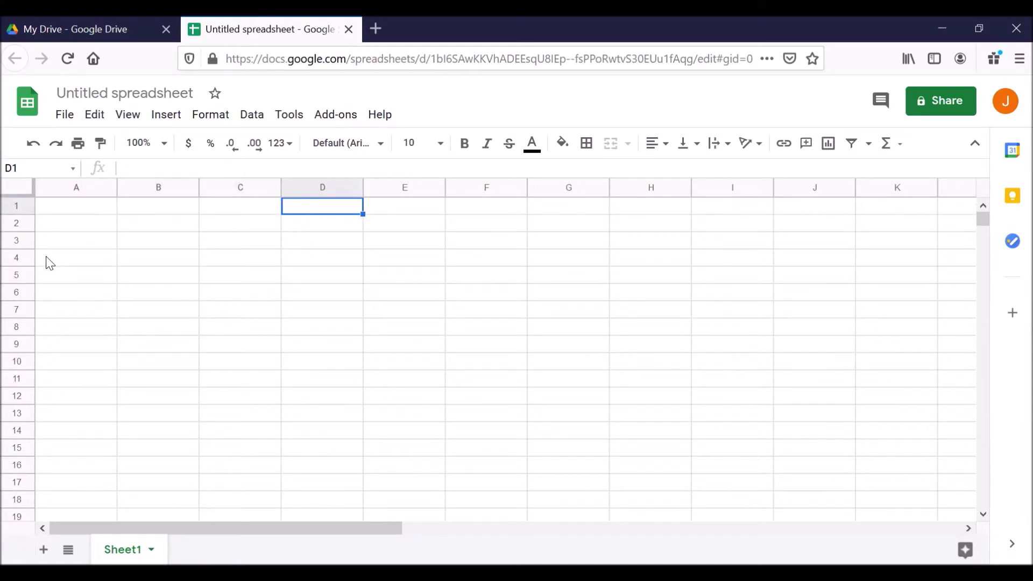
{"action": "left_click", "coordinate": [17, 207]}
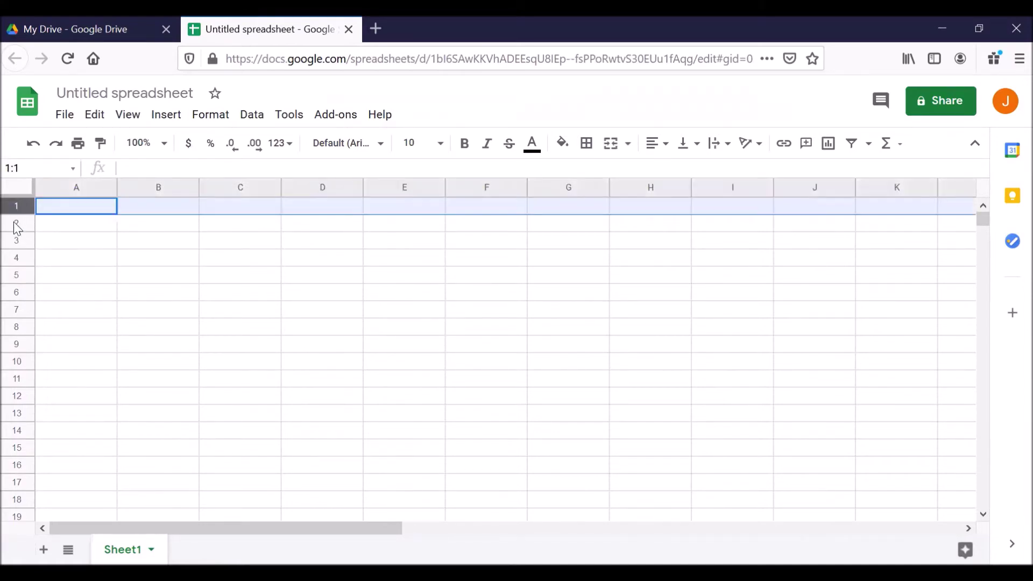
{"action": "left_click", "coordinate": [14, 221]}
{"action": "left_click", "coordinate": [15, 238]}
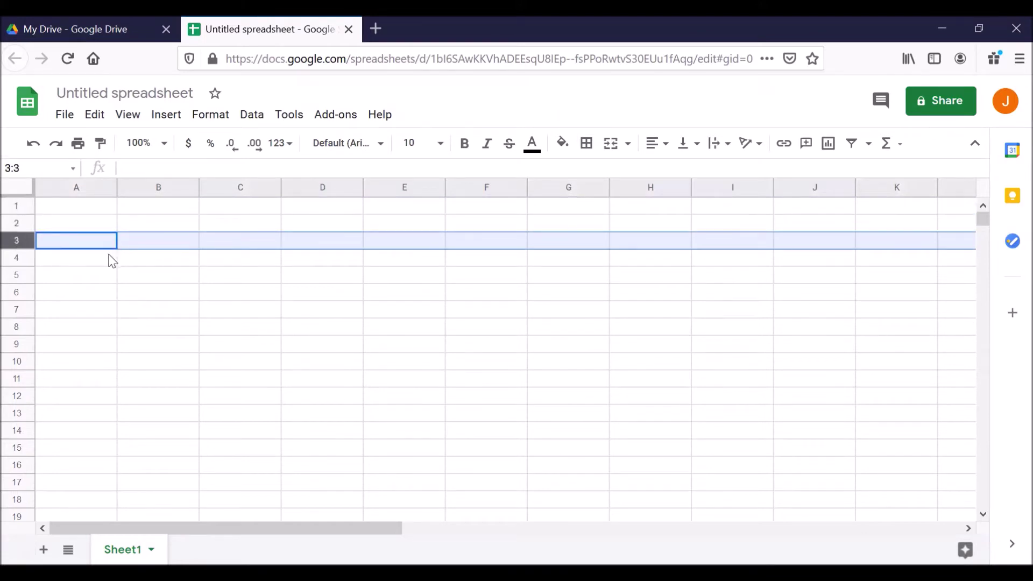
{"action": "left_click", "coordinate": [77, 189]}
{"action": "left_click", "coordinate": [142, 190]}
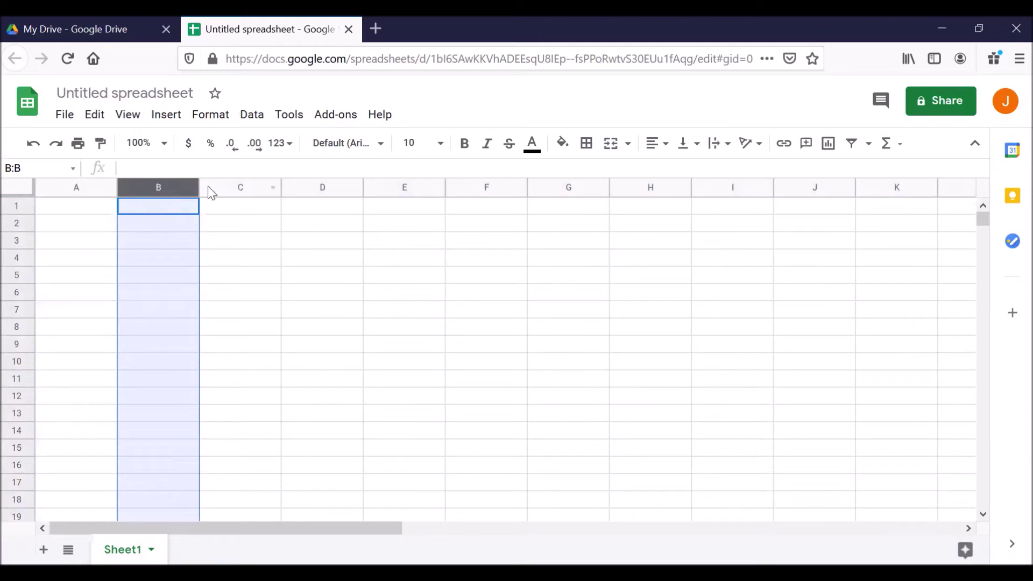
{"action": "left_click", "coordinate": [208, 189]}
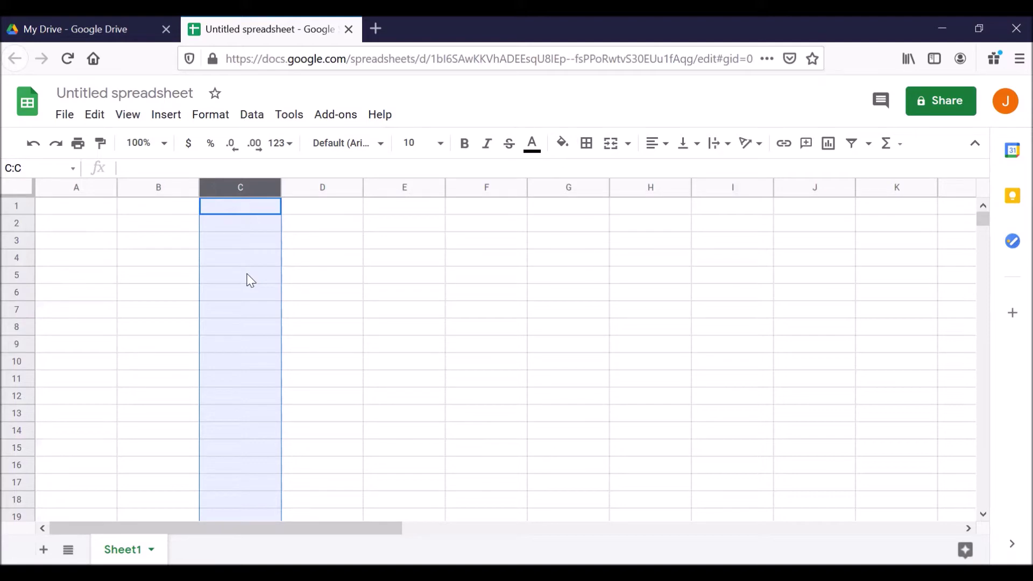
{"action": "left_click", "coordinate": [59, 189]}
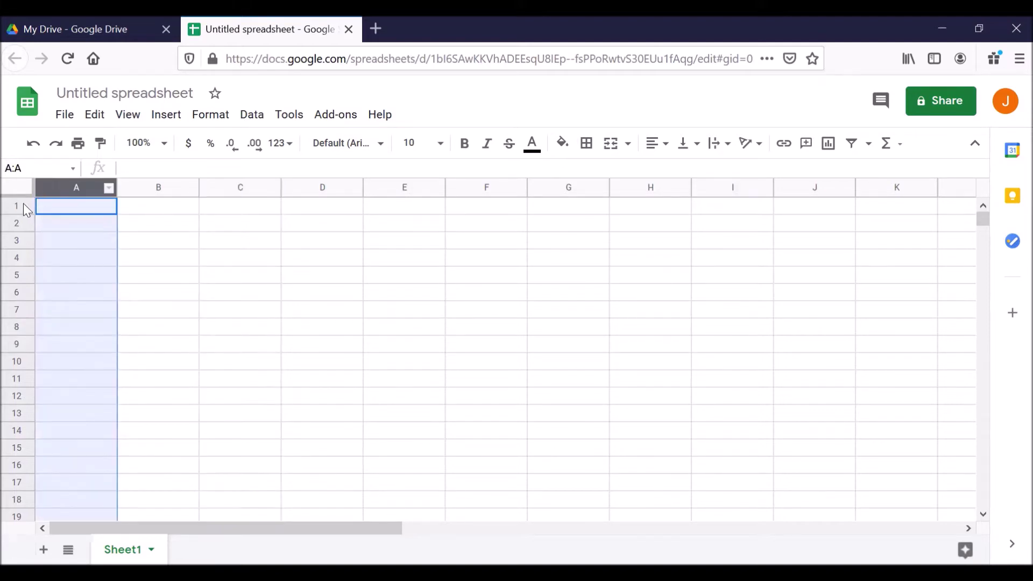
{"action": "left_click", "coordinate": [17, 204]}
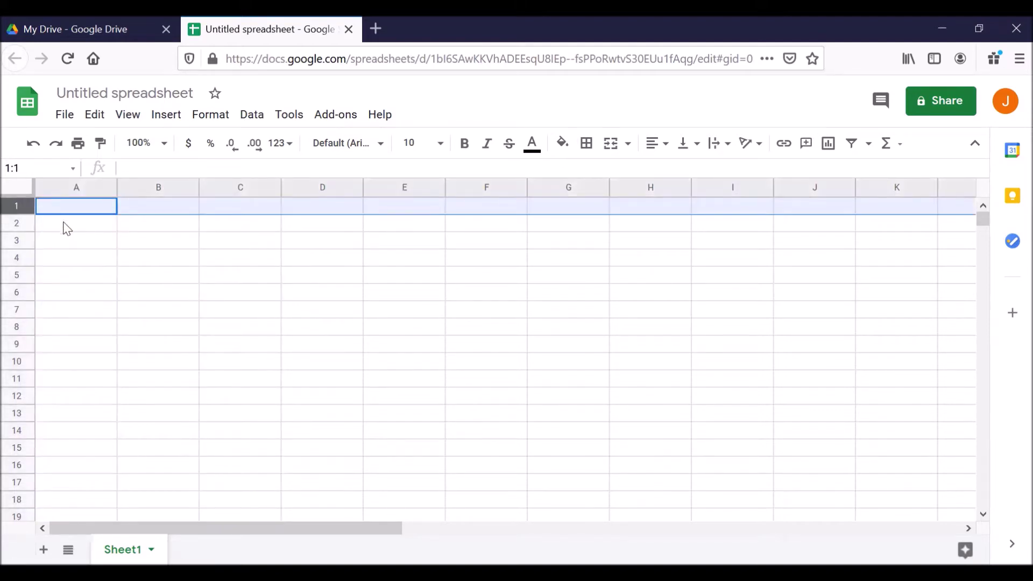
{"action": "left_click", "coordinate": [73, 211]}
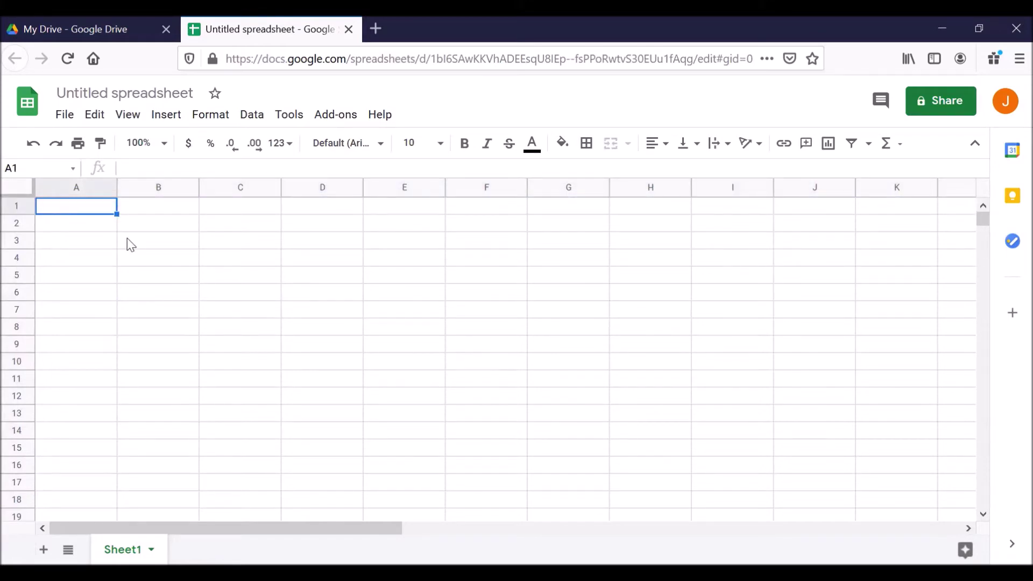
{"action": "left_click", "coordinate": [138, 206]}
{"action": "left_click", "coordinate": [82, 210]}
Enter headings Job position, Company name, Job location and Salary or hourly rate in A1–D1.
{"action": "type", "text": "Job position"}
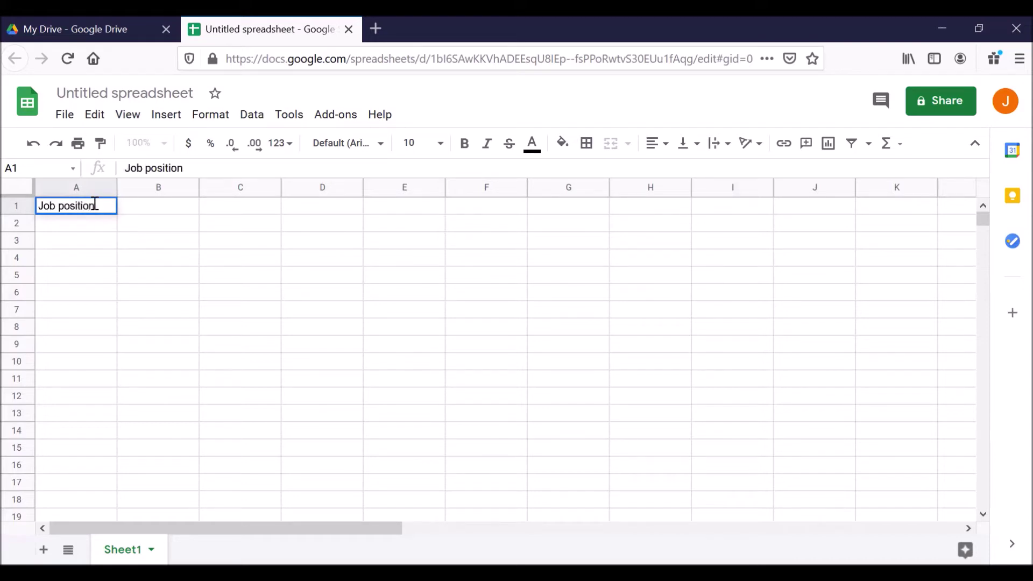
{"action": "left_click", "coordinate": [144, 205]}
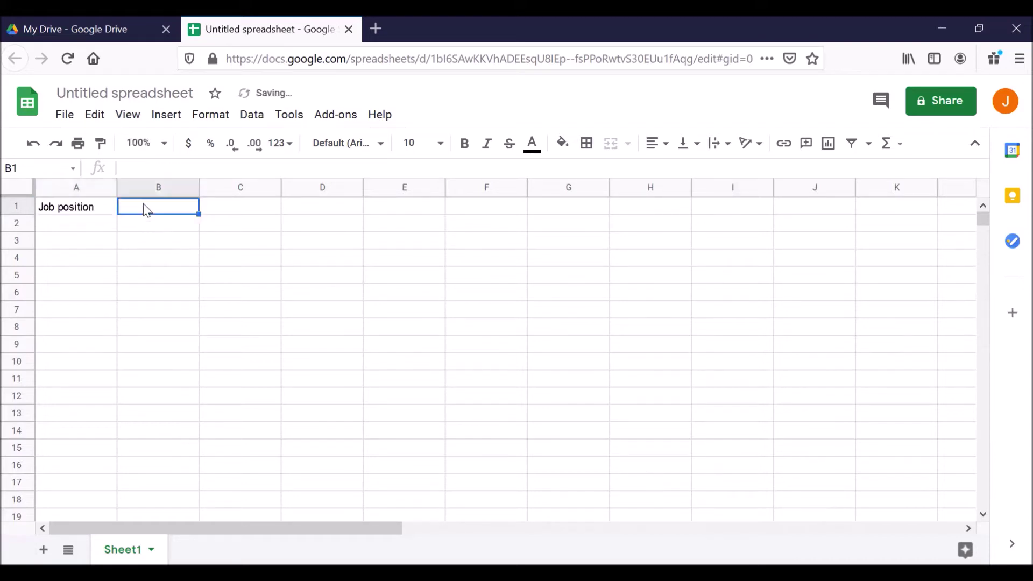
{"action": "type", "text": "Com"}
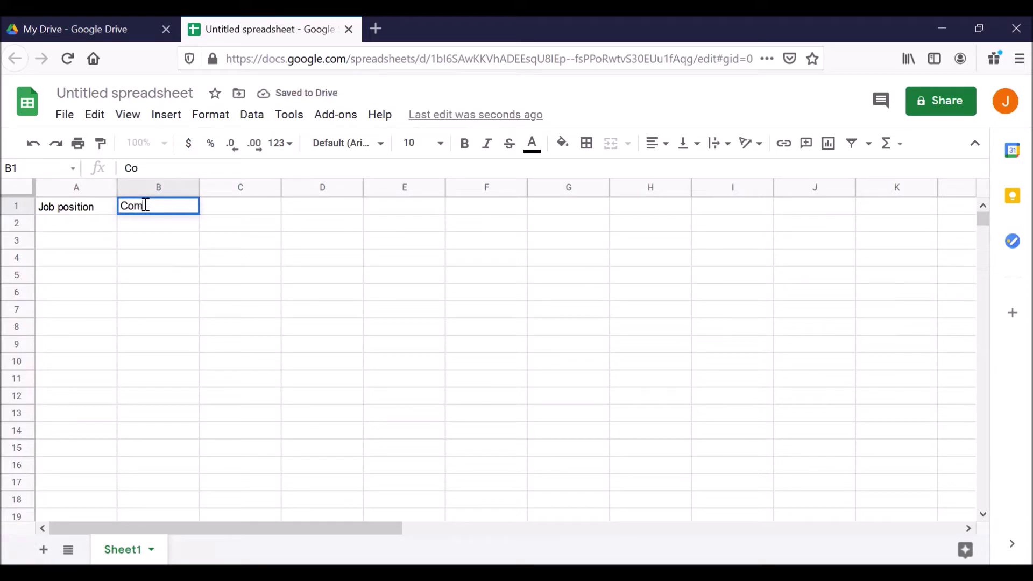
{"action": "type", "text": "pany name"}
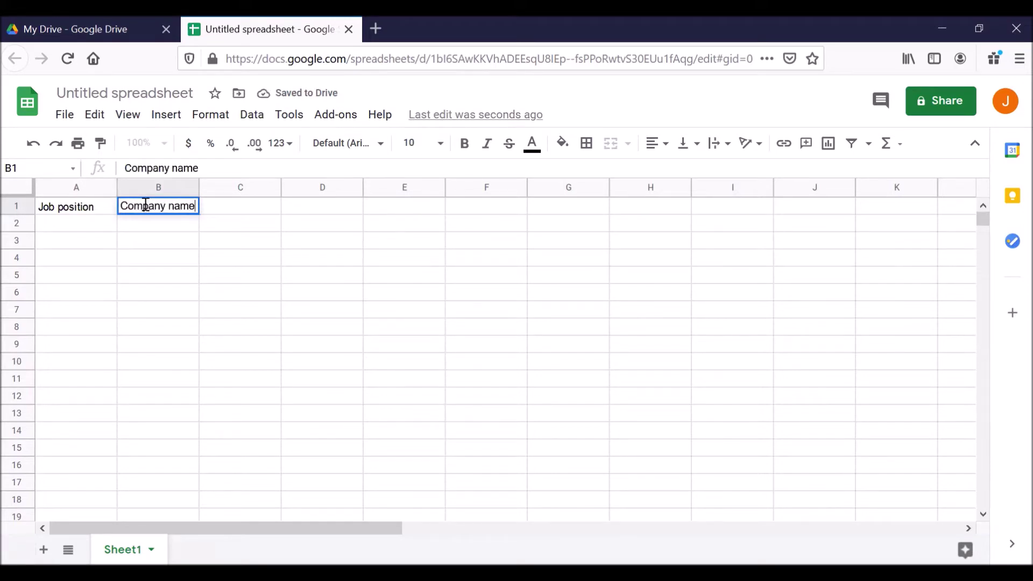
{"action": "left_click", "coordinate": [219, 212]}
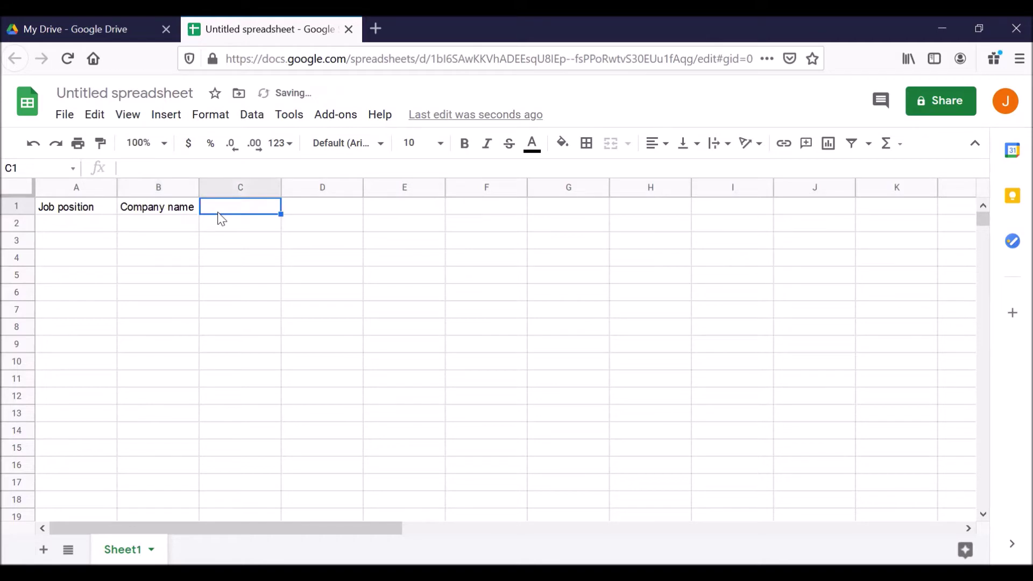
{"action": "type", "text": "Job location"}
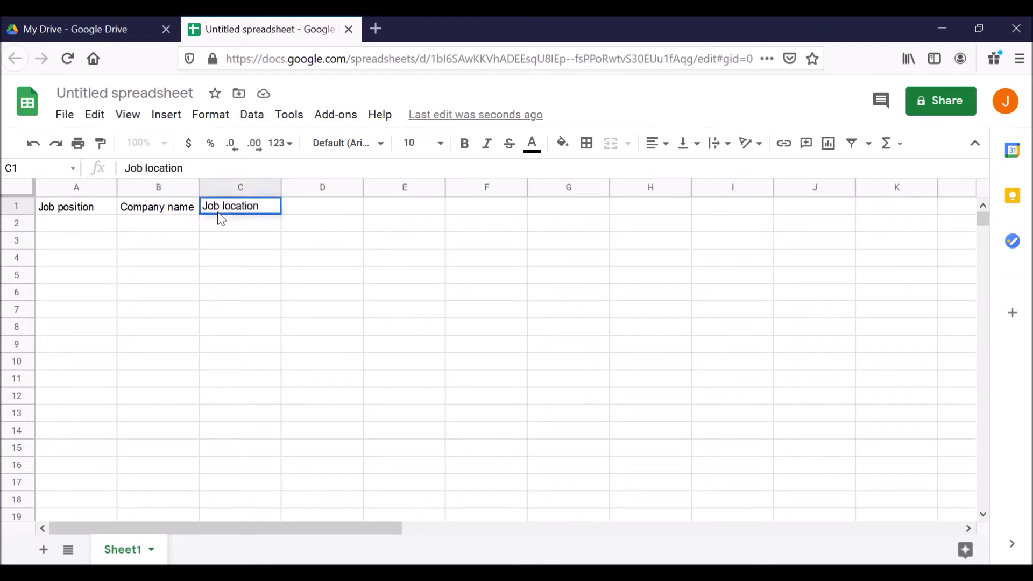
{"action": "left_click", "coordinate": [317, 208]}
{"action": "type", "text": "Salary"}
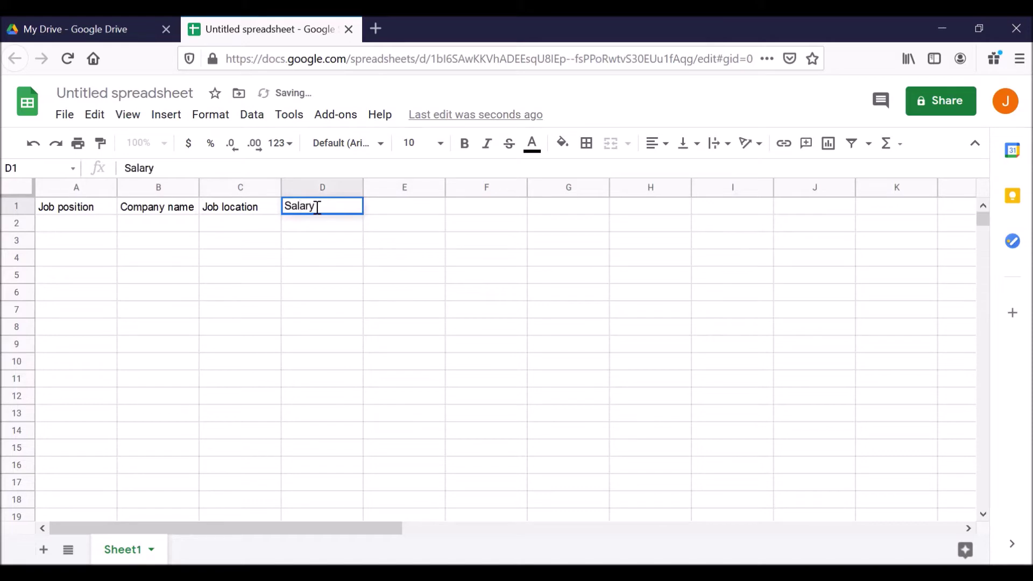
{"action": "type", "text": " or hourly rate"}
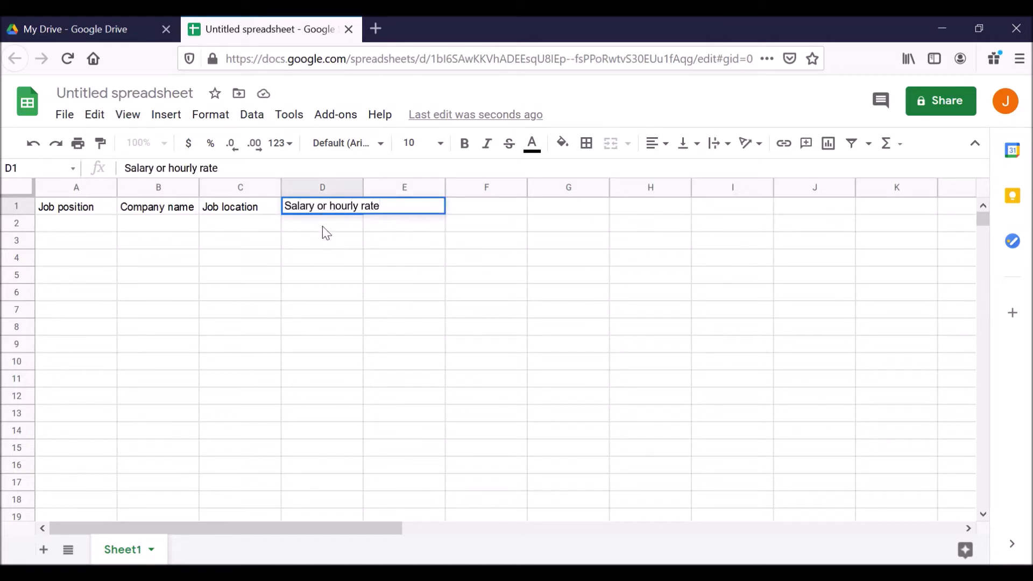
{"action": "left_click", "coordinate": [322, 226]}
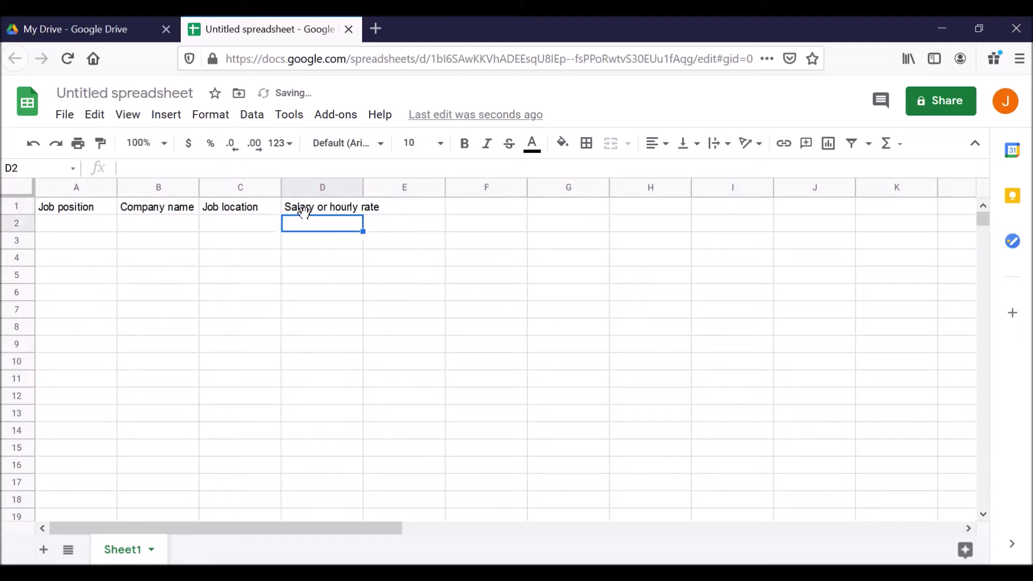
{"action": "left_click", "coordinate": [311, 210]}
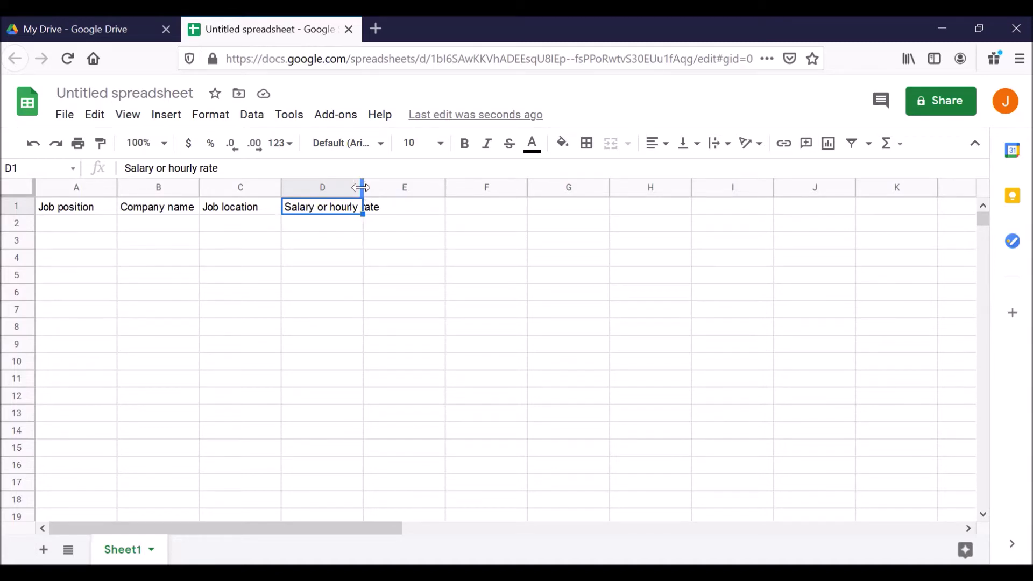
Auto-fit column D's width and add the 'Website URL' heading in E1.
{"action": "double_click", "coordinate": [362, 187]}
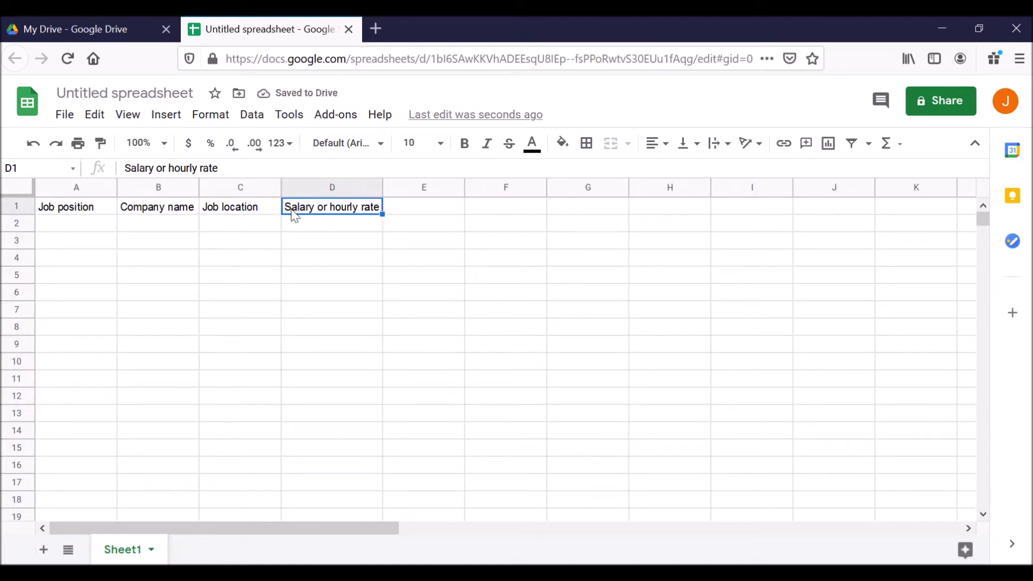
{"action": "left_click", "coordinate": [401, 211]}
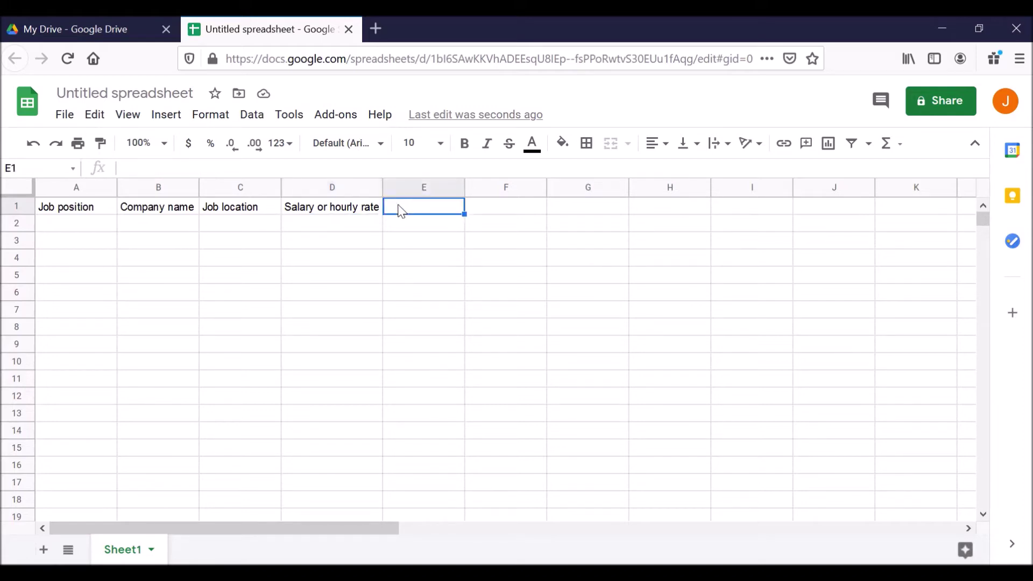
{"action": "type", "text": "Website UL"}
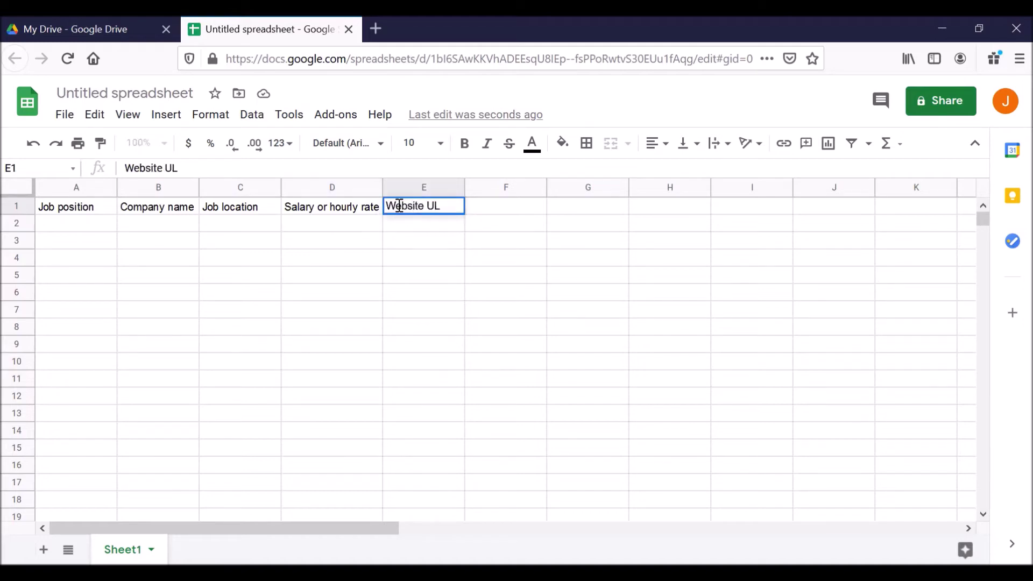
{"action": "key", "text": "BackSpace"}
{"action": "type", "text": "RL"}
{"action": "left_click", "coordinate": [360, 59]}
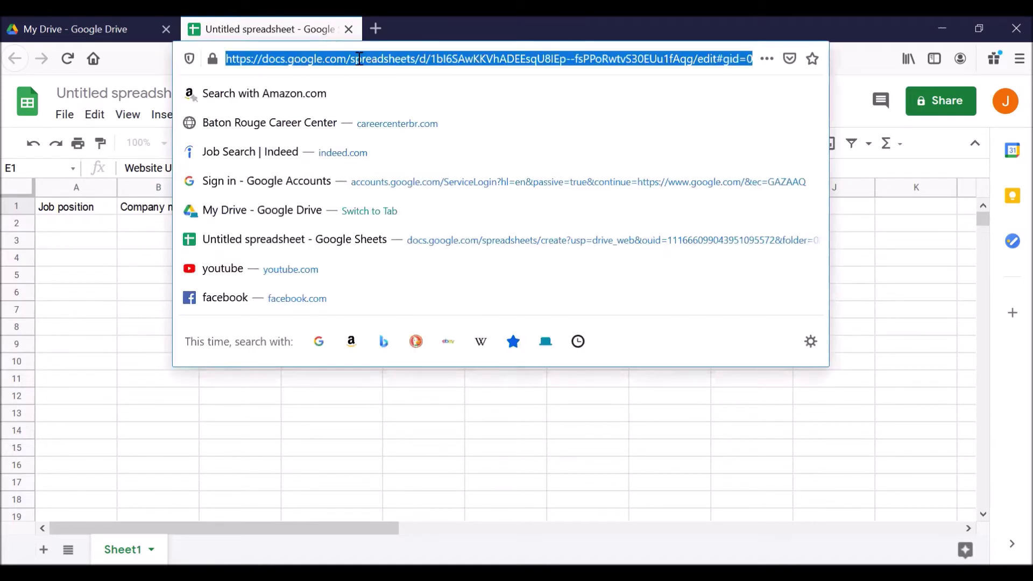
{"action": "left_click", "coordinate": [138, 225]}
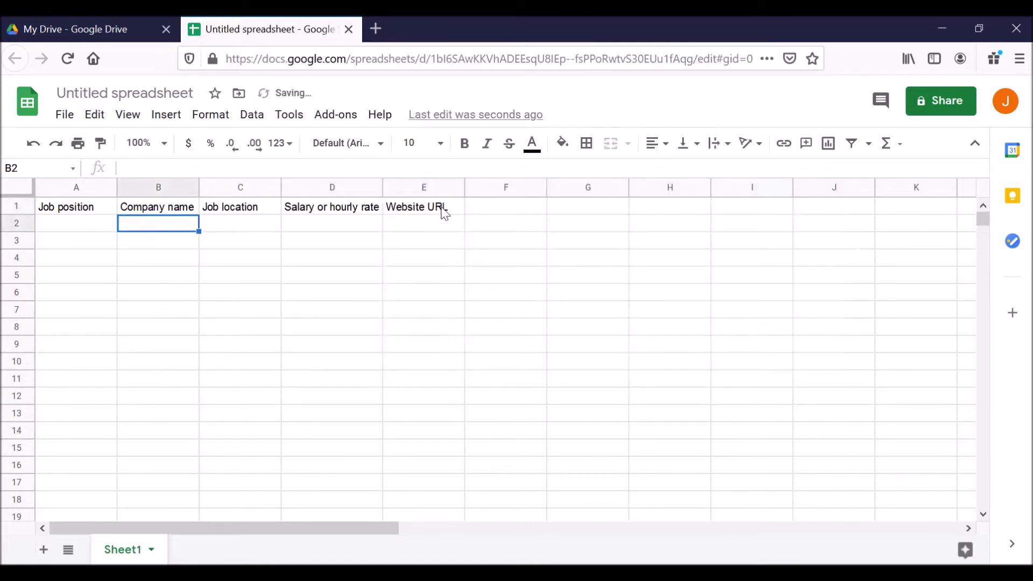
{"action": "left_click", "coordinate": [439, 209]}
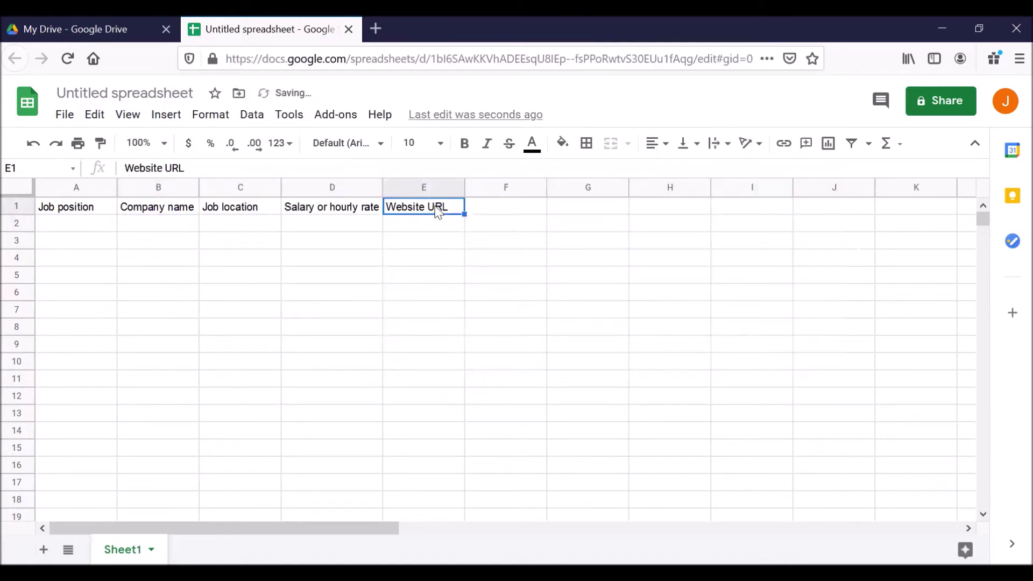
Add headings Notes, Username, Password and Progress in F1 through I1.
{"action": "left_click", "coordinate": [496, 214]}
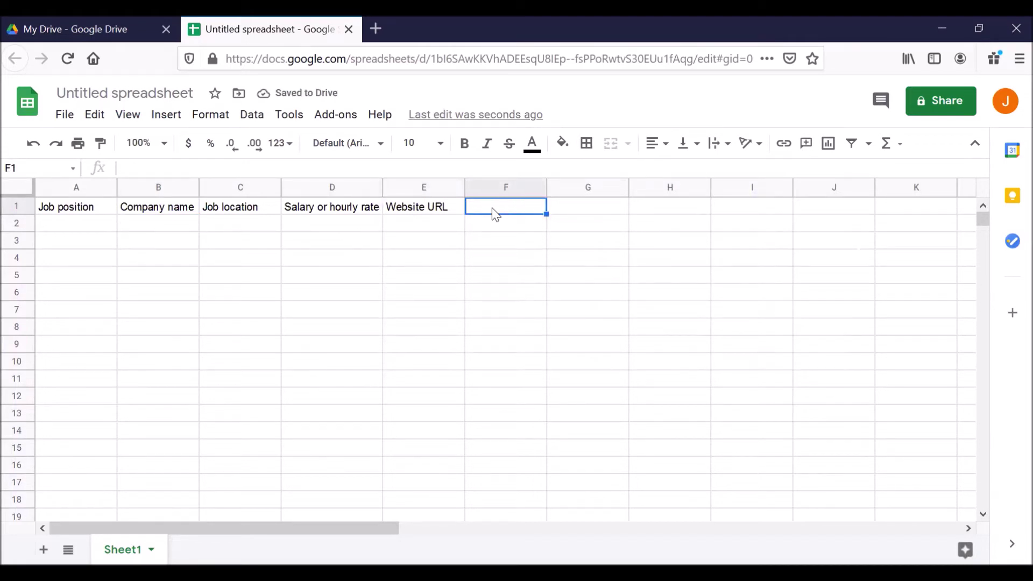
{"action": "type", "text": "Notes"}
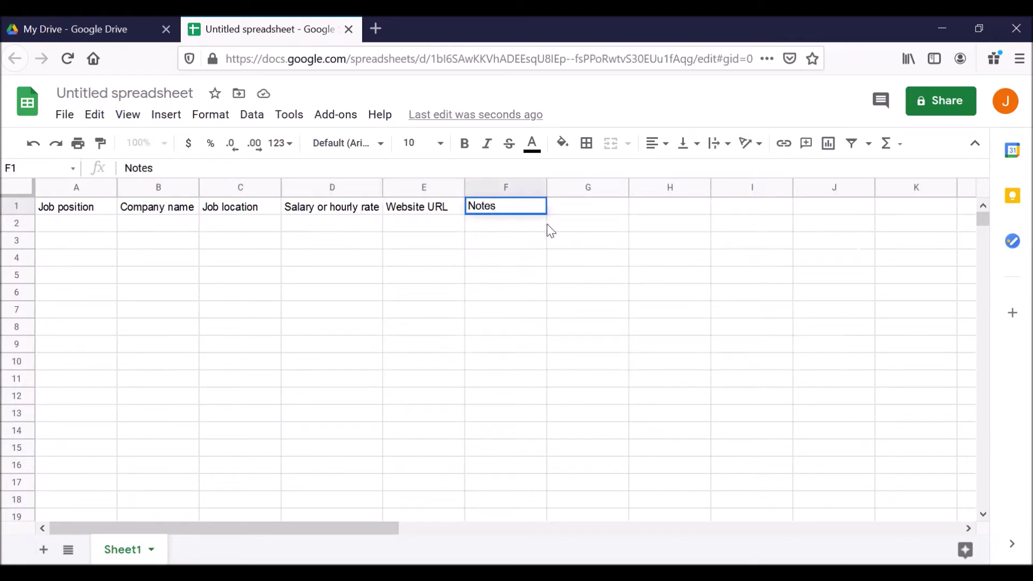
{"action": "left_click", "coordinate": [561, 210]}
{"action": "type", "text": "Username"}
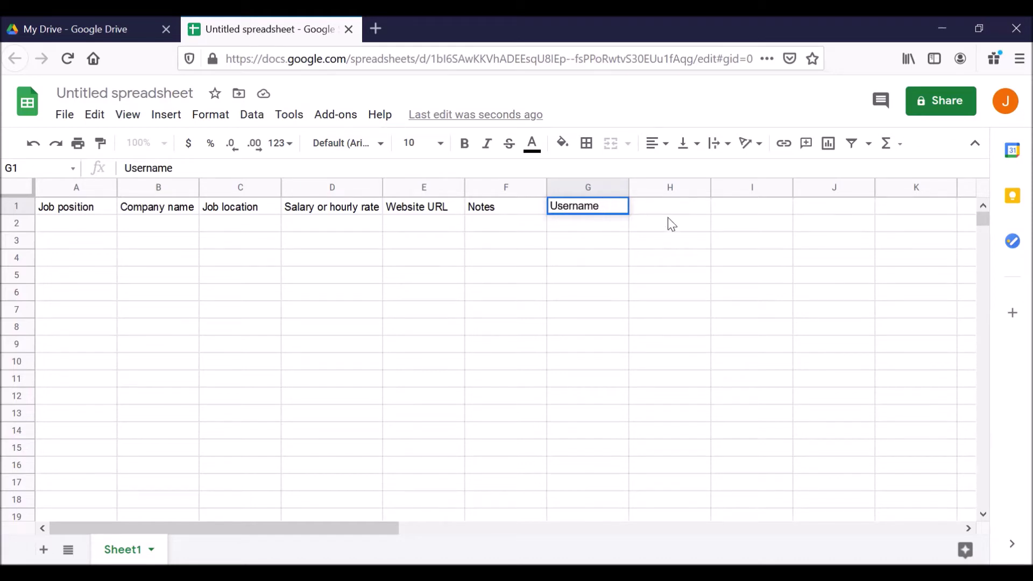
{"action": "left_click", "coordinate": [653, 205]}
{"action": "type", "text": "Pa"}
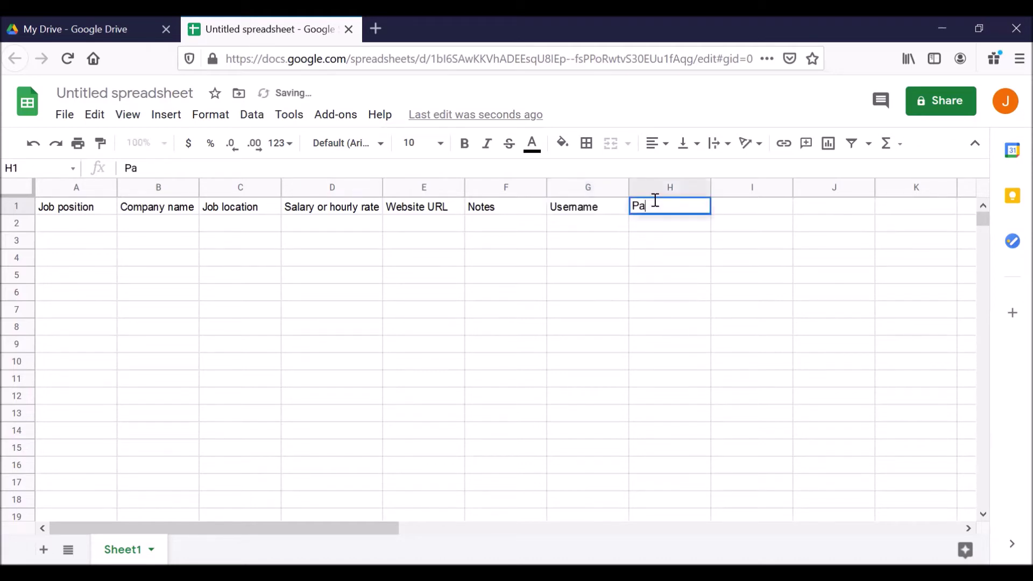
{"action": "type", "text": "ssword"}
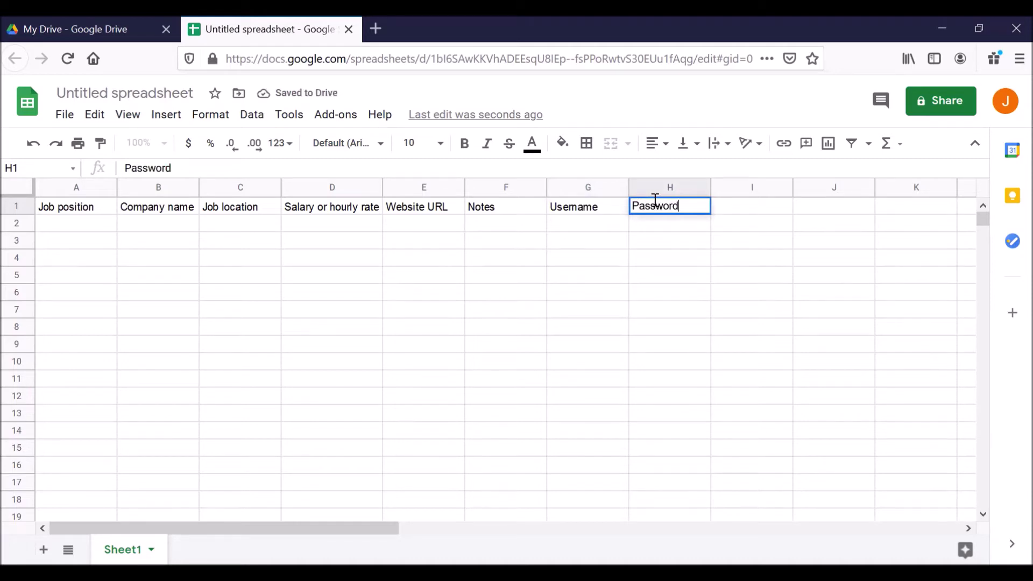
{"action": "left_click", "coordinate": [736, 213]}
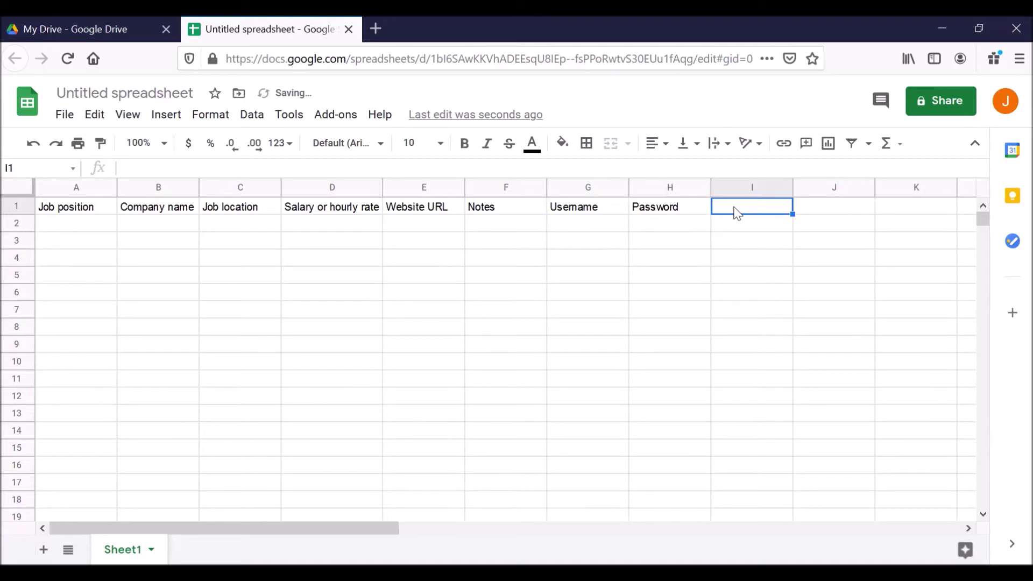
{"action": "type", "text": "Pro"}
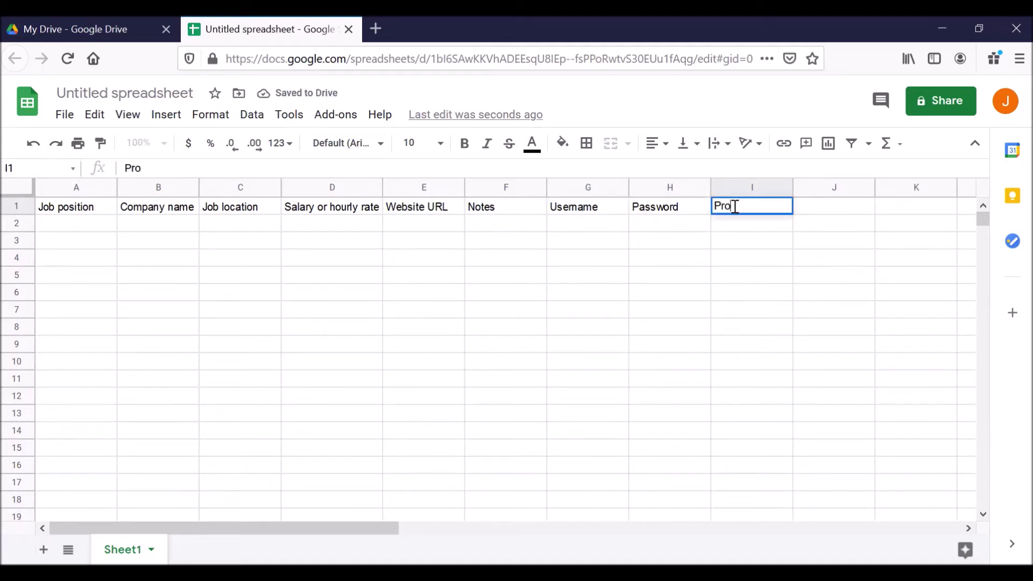
{"action": "type", "text": "gress"}
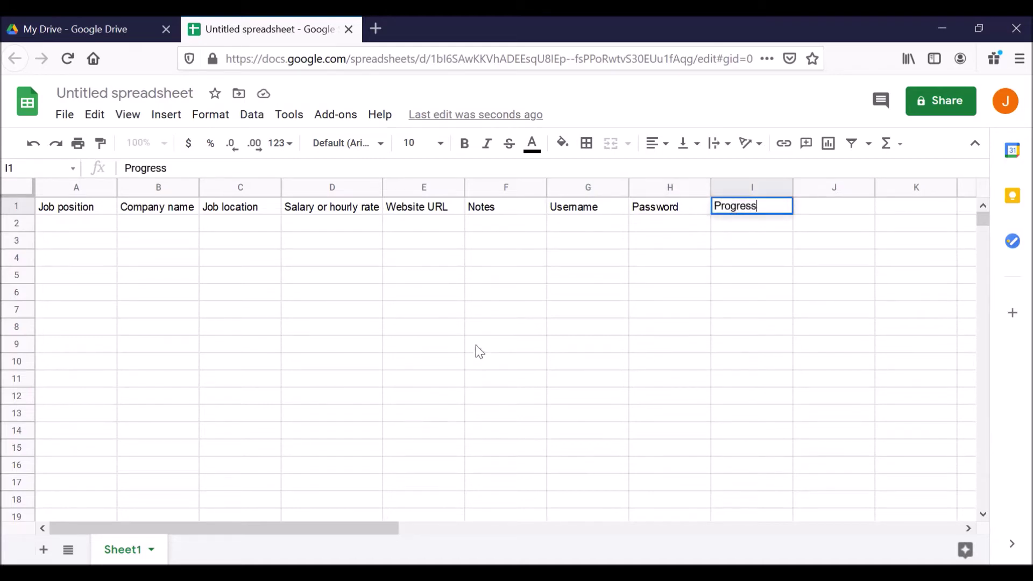
{"action": "left_click", "coordinate": [75, 211]}
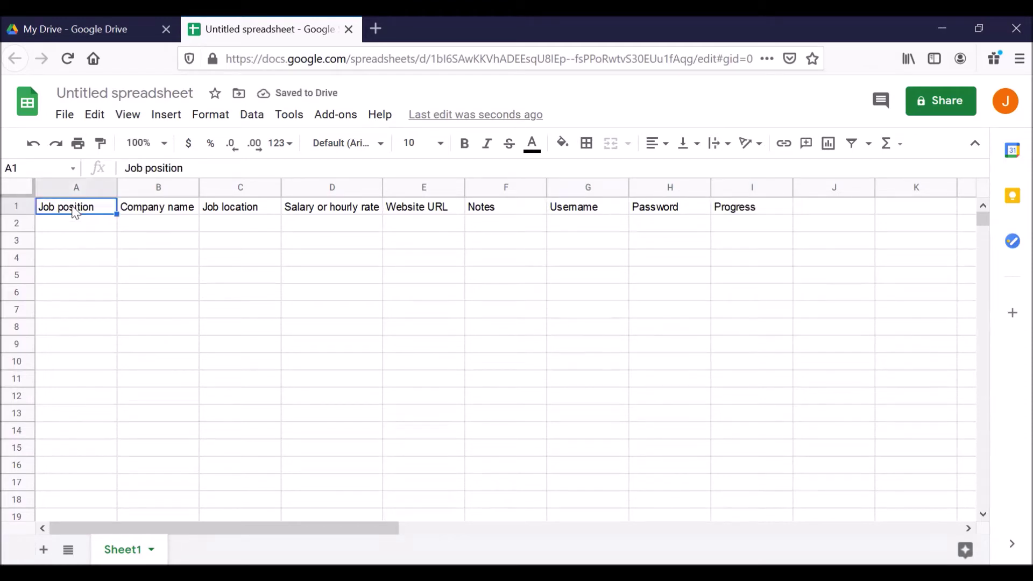
Review the row 1 headings and return to A1.
{"action": "key", "text": "Right"}
{"action": "key", "text": "Right"}
{"action": "key", "text": "Right"}
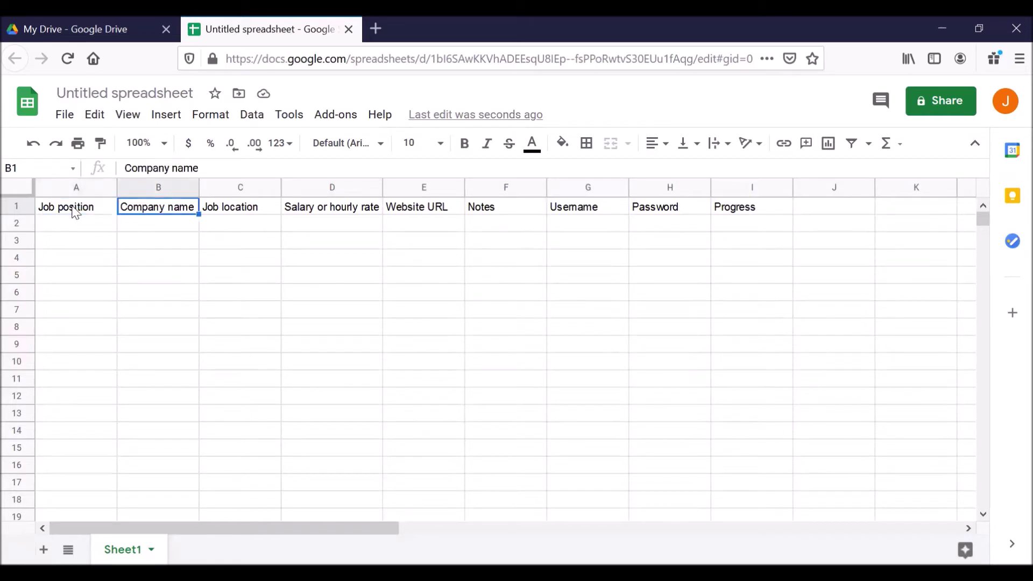
{"action": "key", "text": "Right"}
{"action": "key", "text": "Right"}
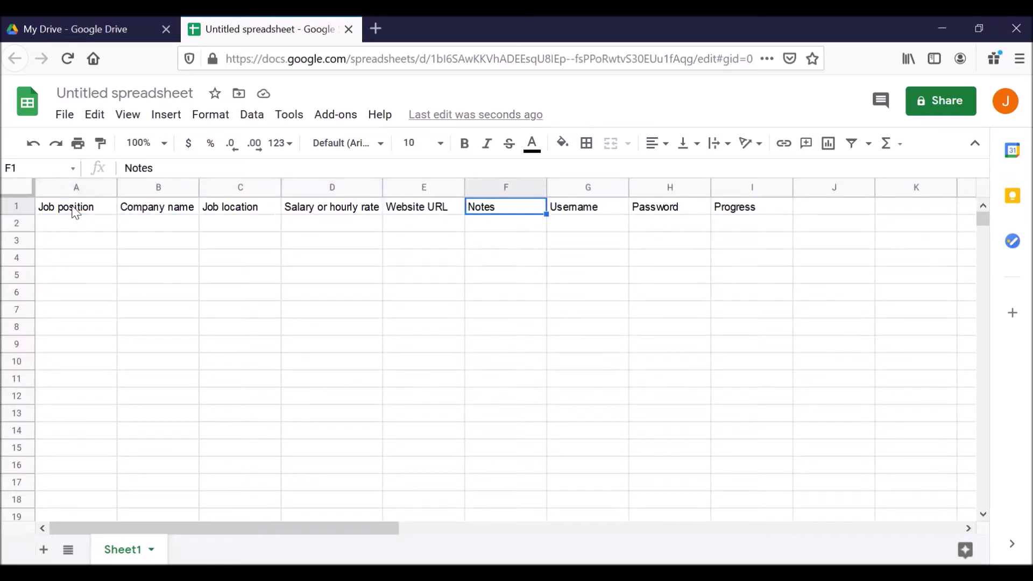
{"action": "key", "text": "Right"}
{"action": "key", "text": "Right"}
{"action": "key", "text": "Right"}
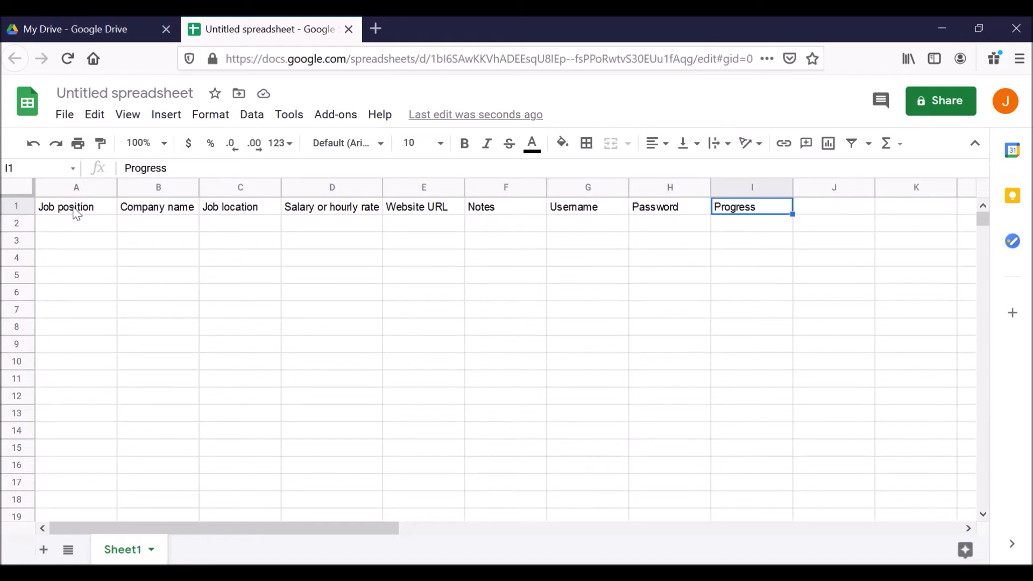
{"action": "left_click", "coordinate": [76, 212]}
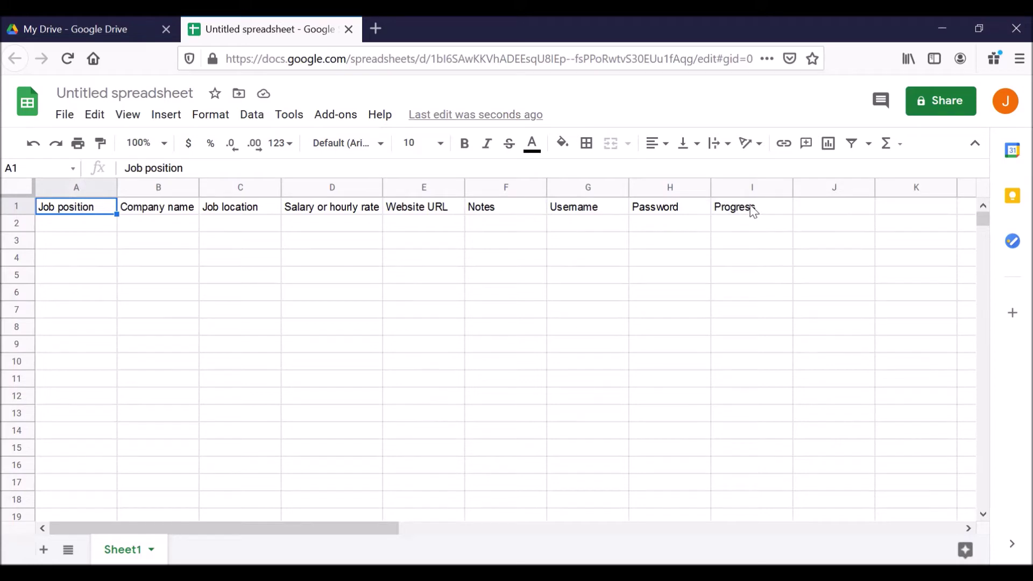
Make headings A1:I1 bold and centered, and auto-fit column D to its heading.
{"action": "left_click", "coordinate": [753, 211], "text": "shift"}
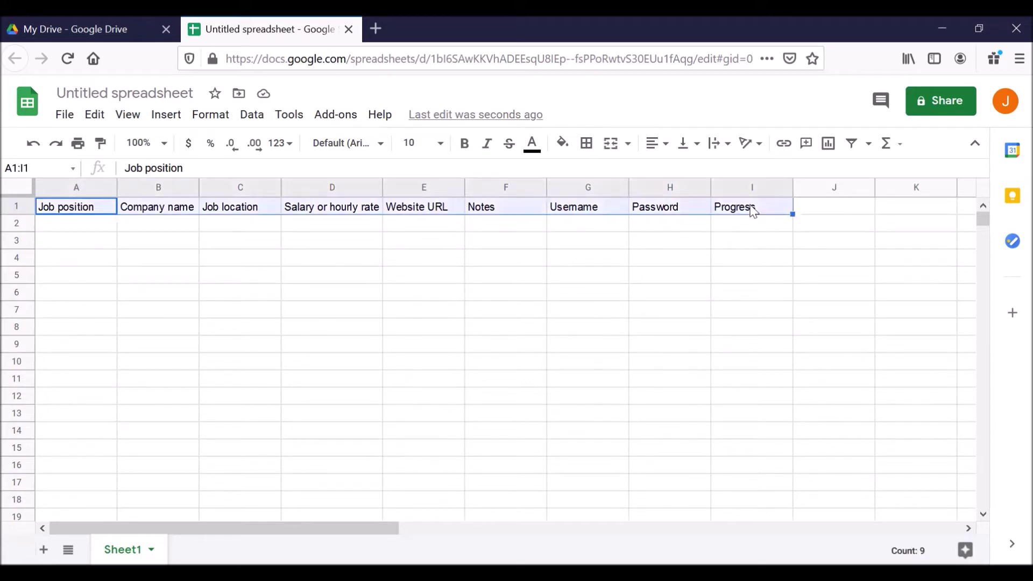
{"action": "left_click", "coordinate": [464, 144]}
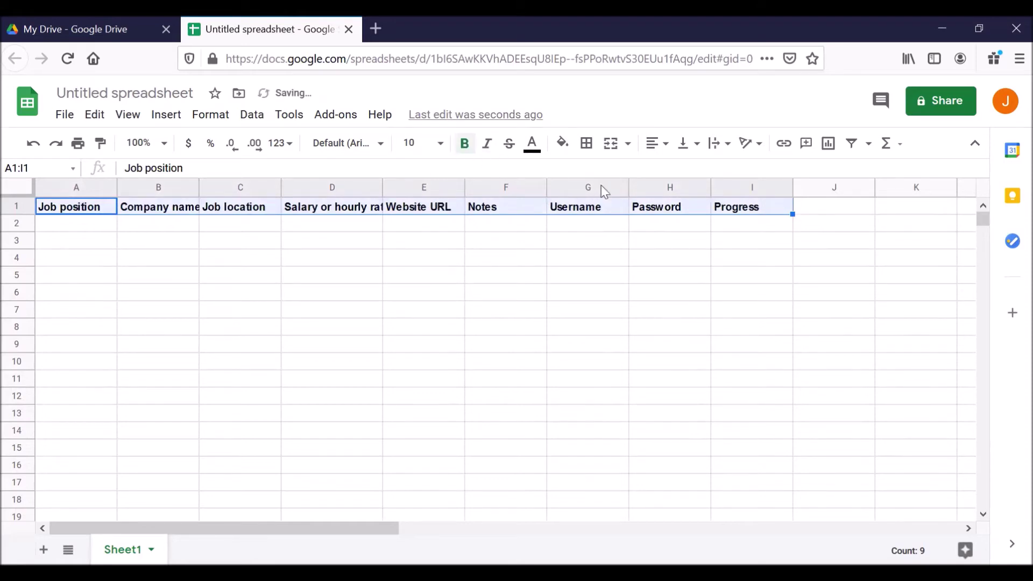
{"action": "left_click", "coordinate": [656, 144]}
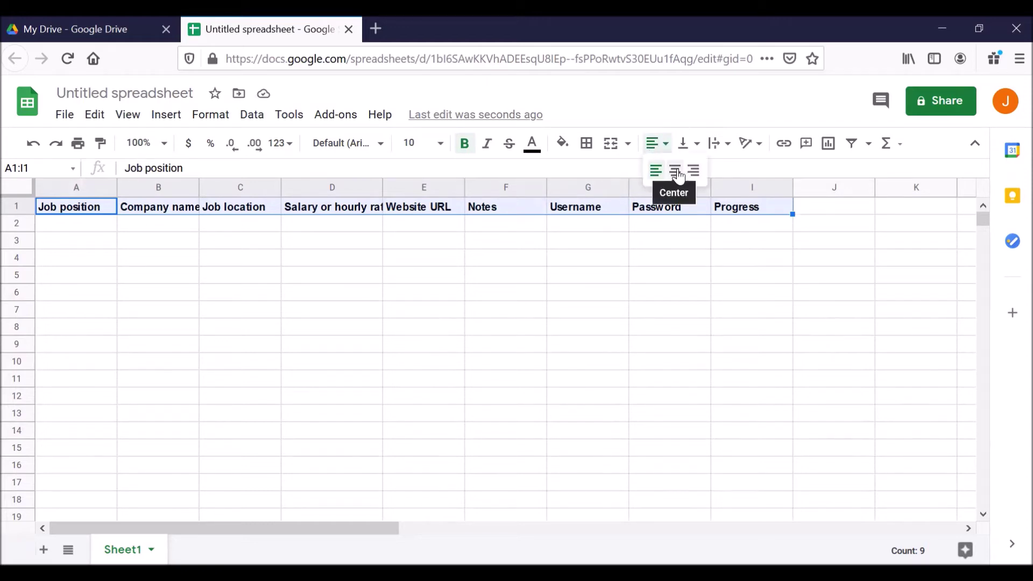
{"action": "left_click", "coordinate": [676, 172]}
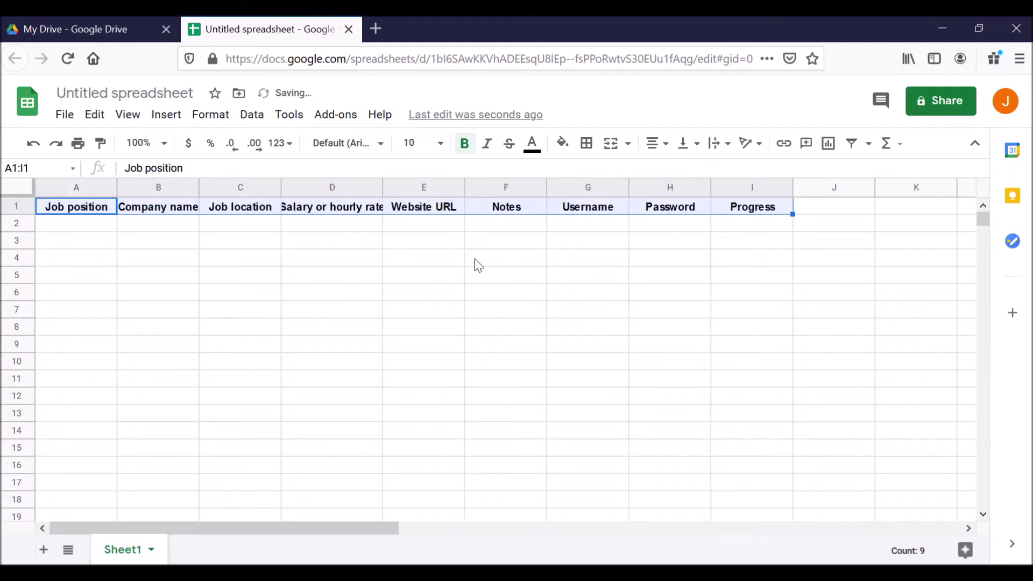
{"action": "double_click", "coordinate": [381, 186]}
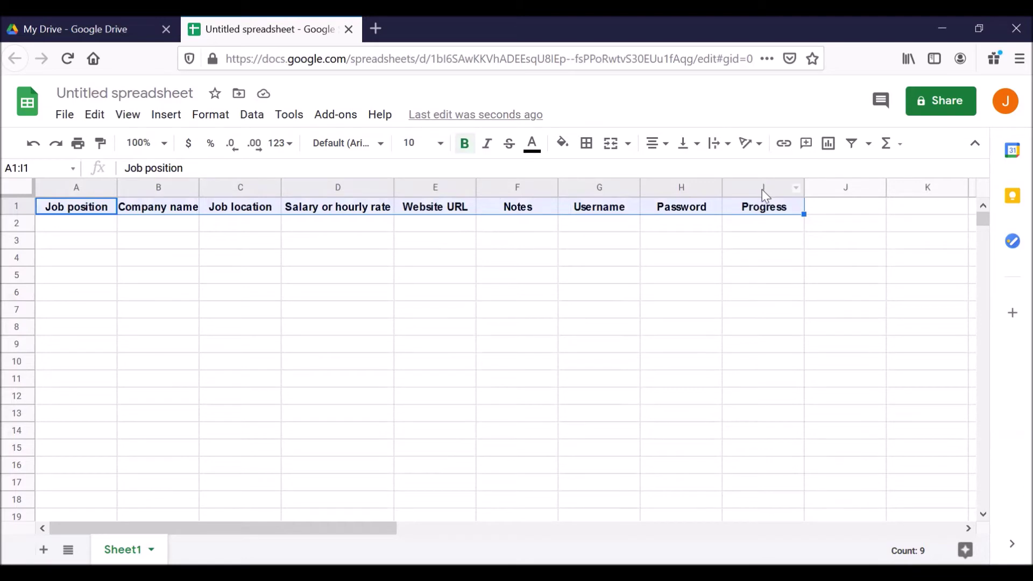
Open Data validation for the whole Progress column I from its column menu.
{"action": "left_click", "coordinate": [762, 189]}
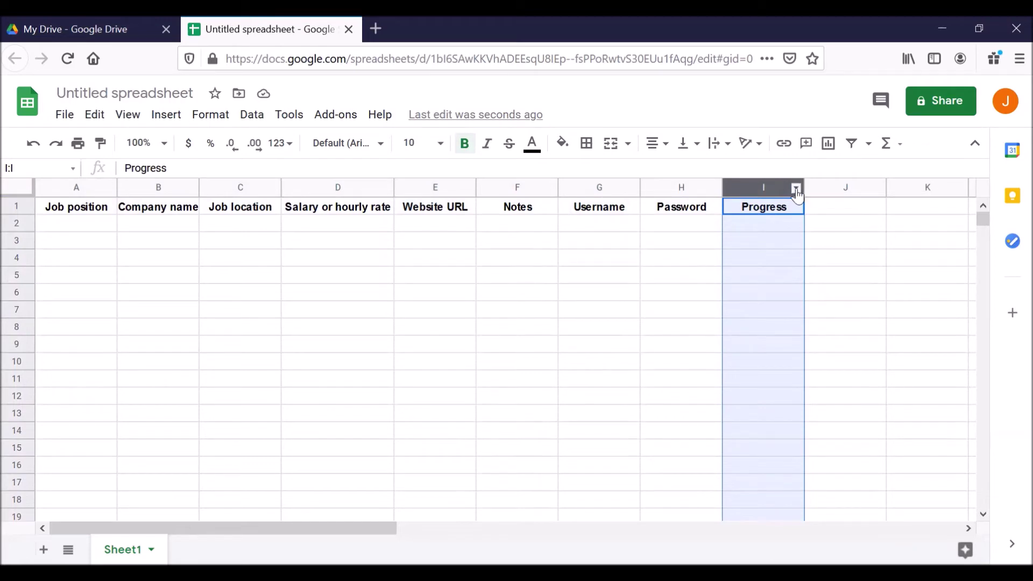
{"action": "left_click", "coordinate": [795, 191]}
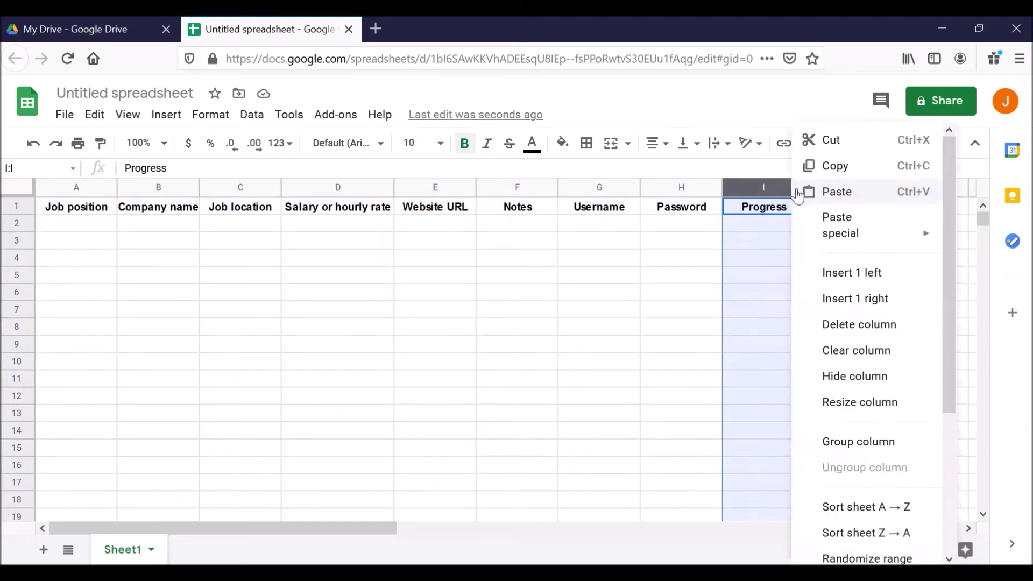
{"action": "mouse_move", "coordinate": [869, 216]}
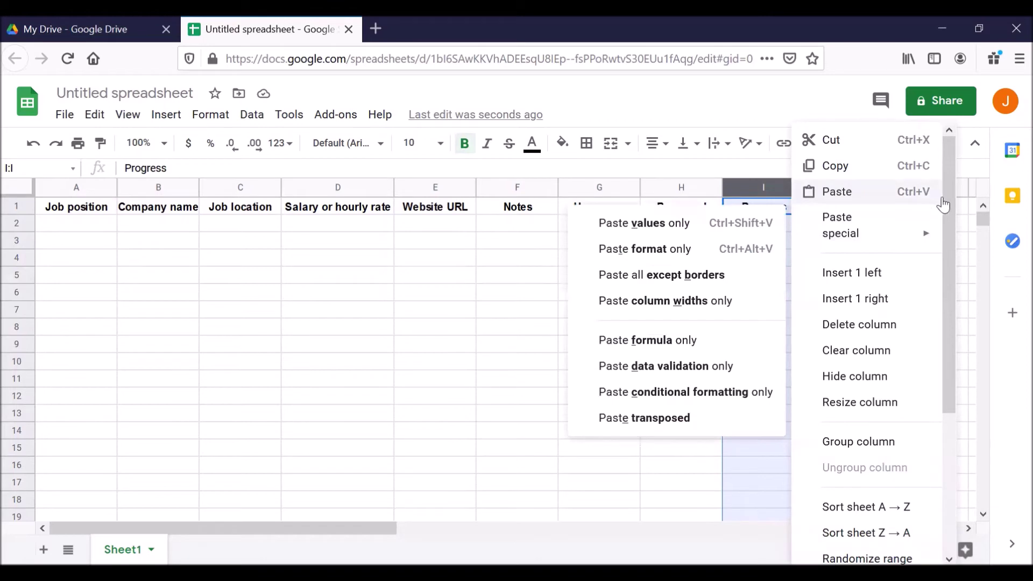
{"action": "left_click_drag", "start_coordinate": [948, 191], "coordinate": [960, 347]}
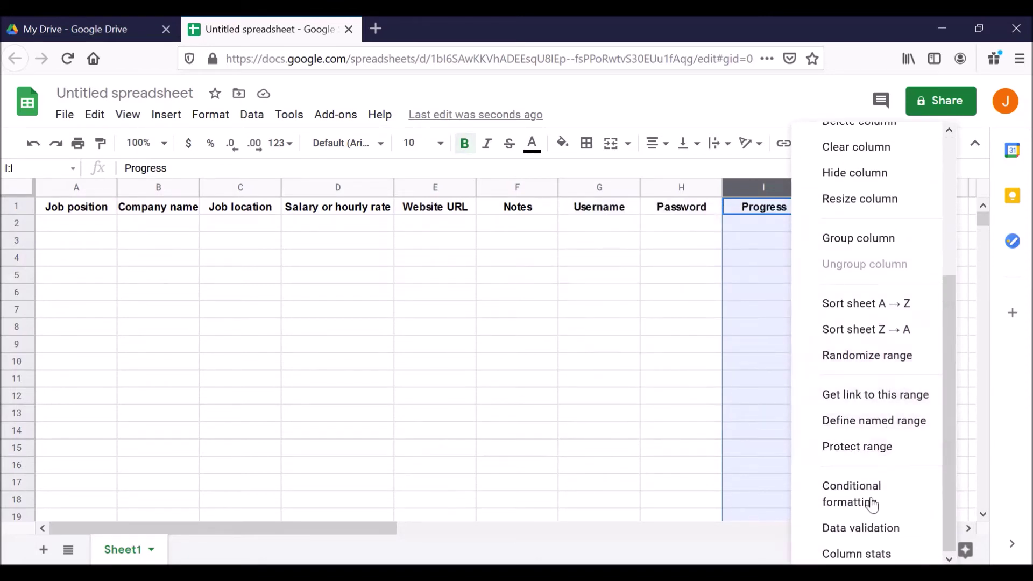
{"action": "left_click", "coordinate": [864, 530]}
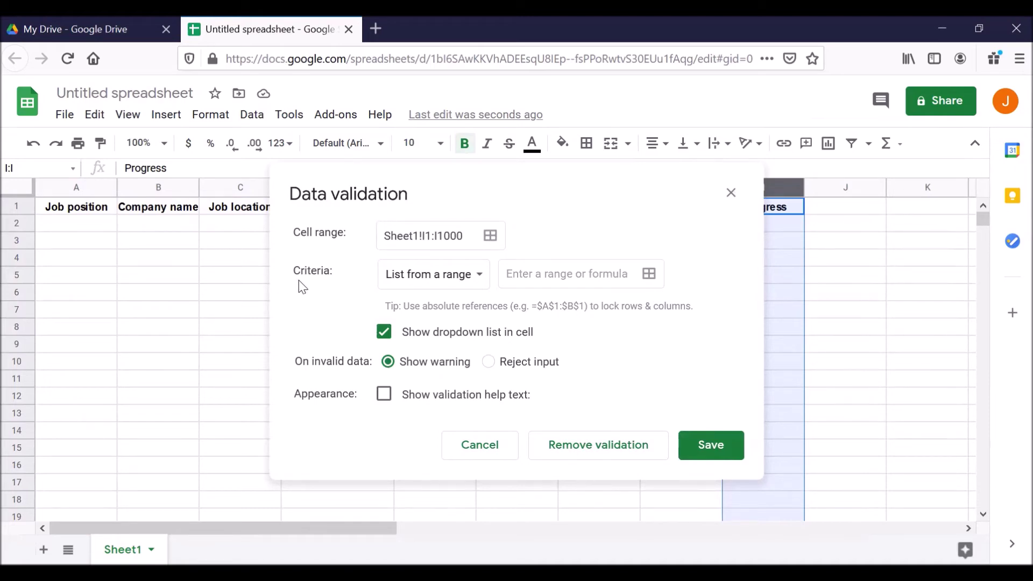
Save a list-of-items rule: Have not started, In progress, Submitted, Interview scheduled, Offer received.
{"action": "left_click", "coordinate": [481, 277]}
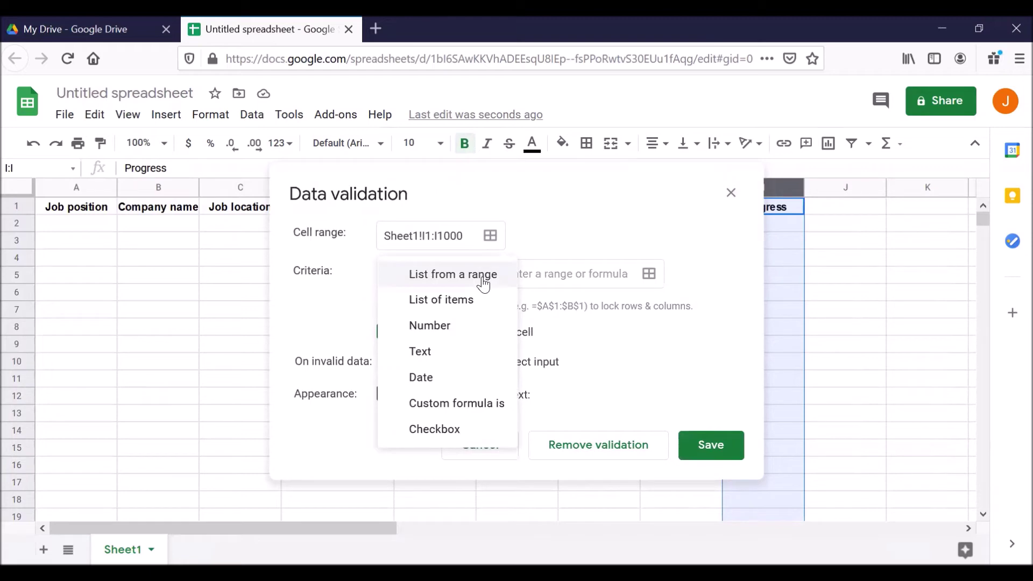
{"action": "left_click", "coordinate": [469, 310]}
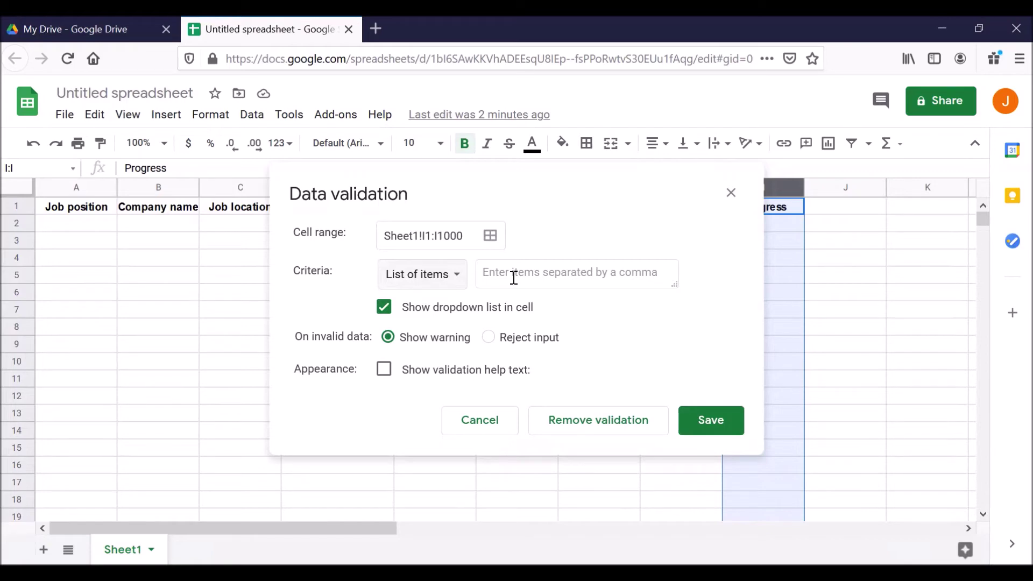
{"action": "left_click", "coordinate": [512, 274]}
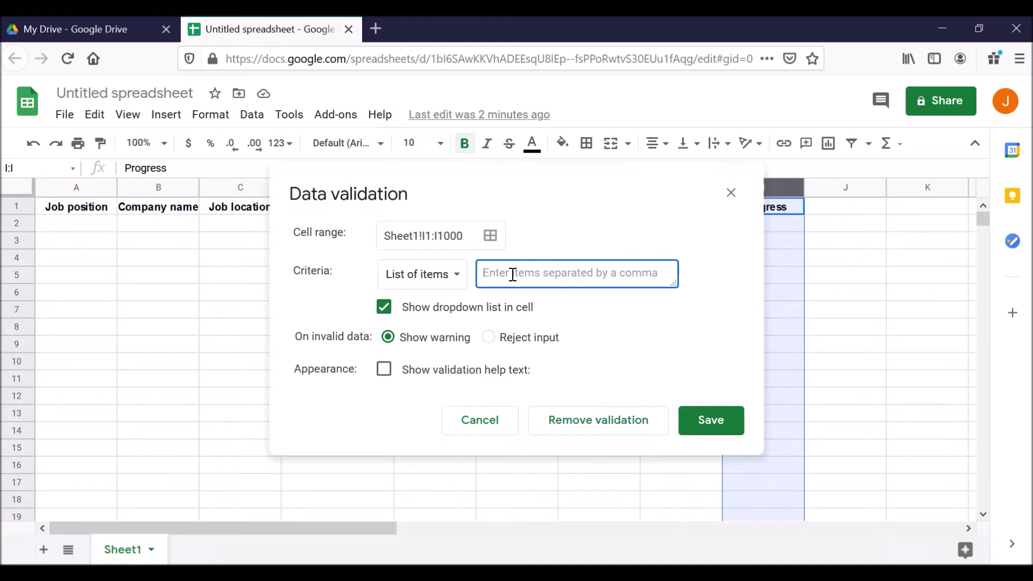
{"action": "type", "text": "Have"}
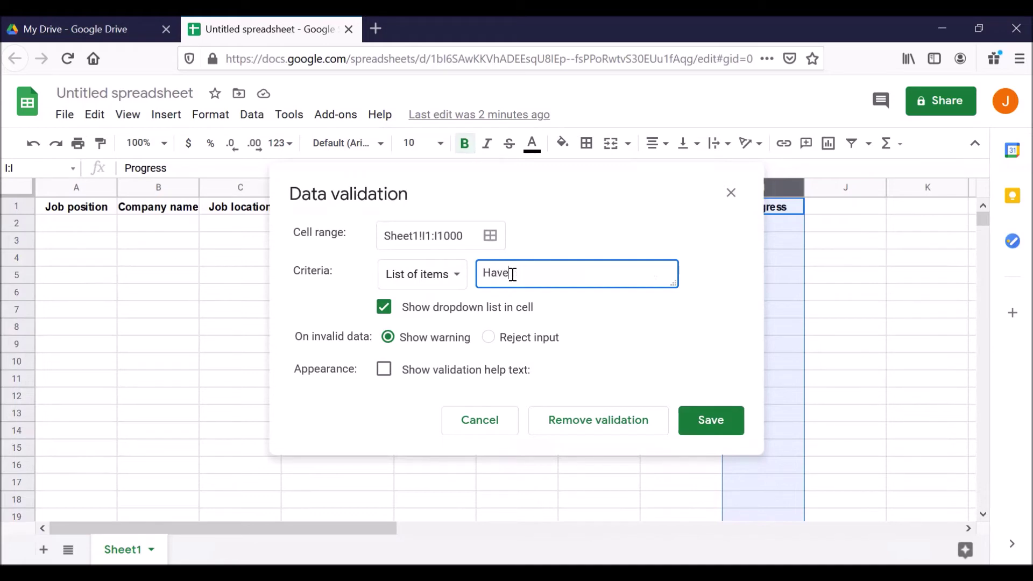
{"action": "type", "text": " not started,In  progress,"}
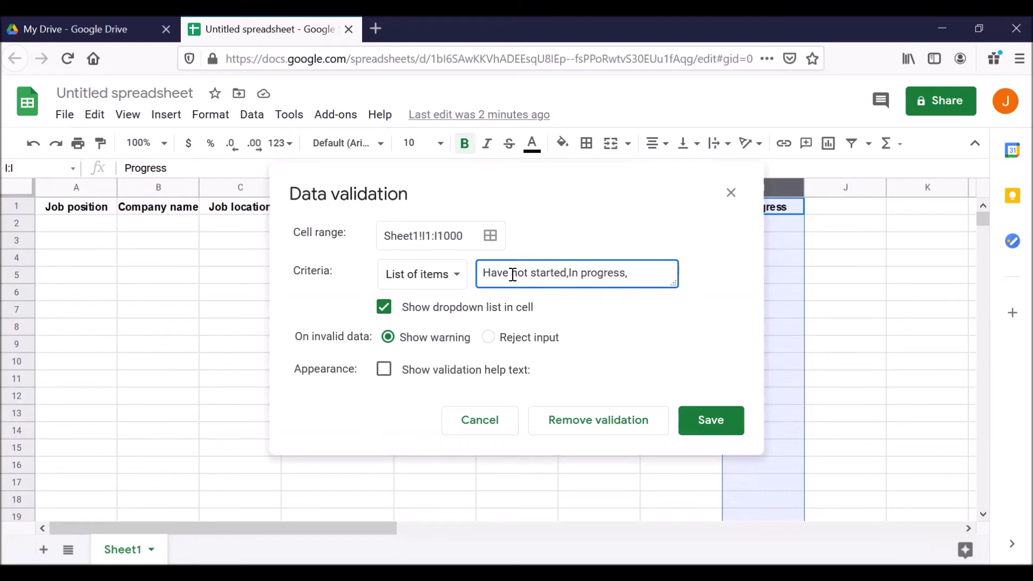
{"action": "type", "text": "Submitted"}
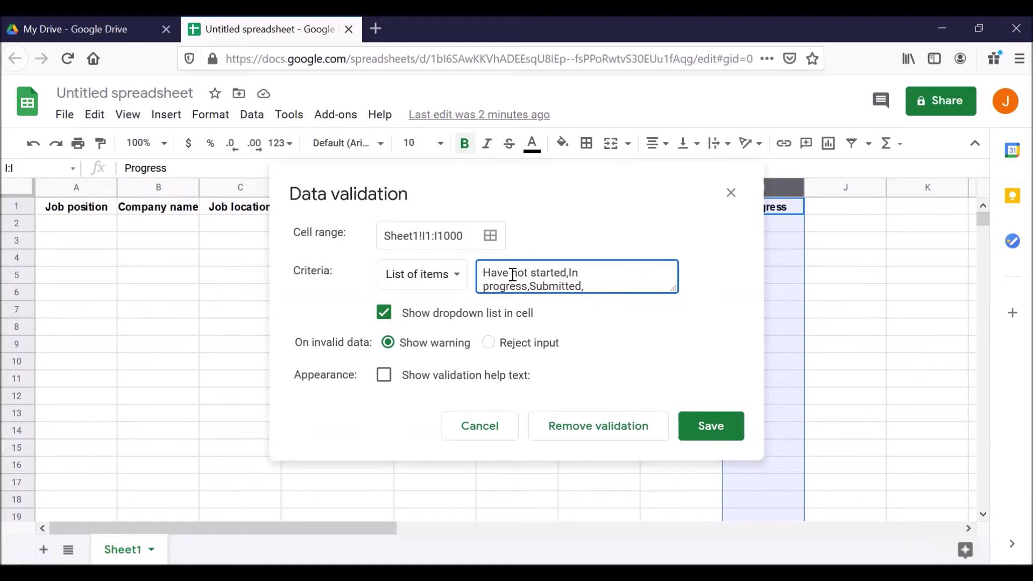
{"action": "type", "text": ",Interview scheduled,"}
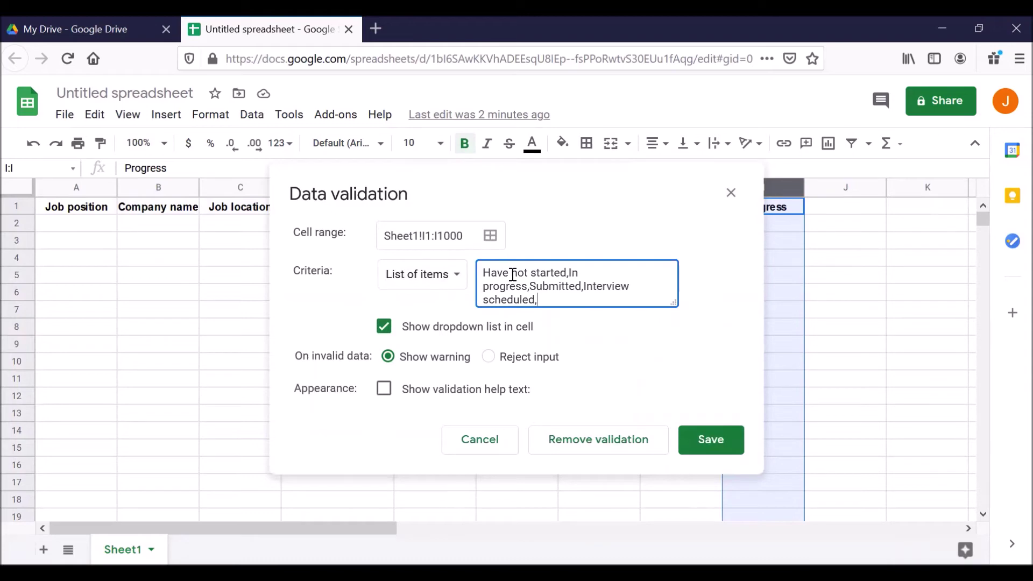
{"action": "type", "text": "Inte"}
{"action": "key", "text": "BackSpace"}
{"action": "key", "text": "BackSpace"}
{"action": "key", "text": "BackSpace"}
{"action": "key", "text": "BackSpace"}
{"action": "type", "text": "Offer received"}
{"action": "left_click", "coordinate": [706, 449]}
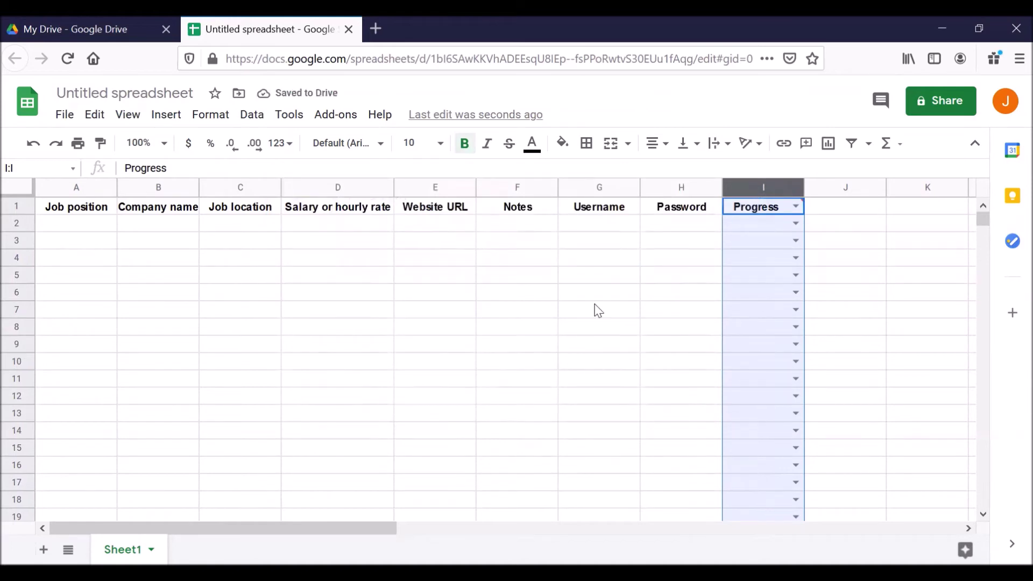
Move along row 2 to I2 and check its dropdown lists the five status options.
{"action": "mouse_move", "coordinate": [748, 186]}
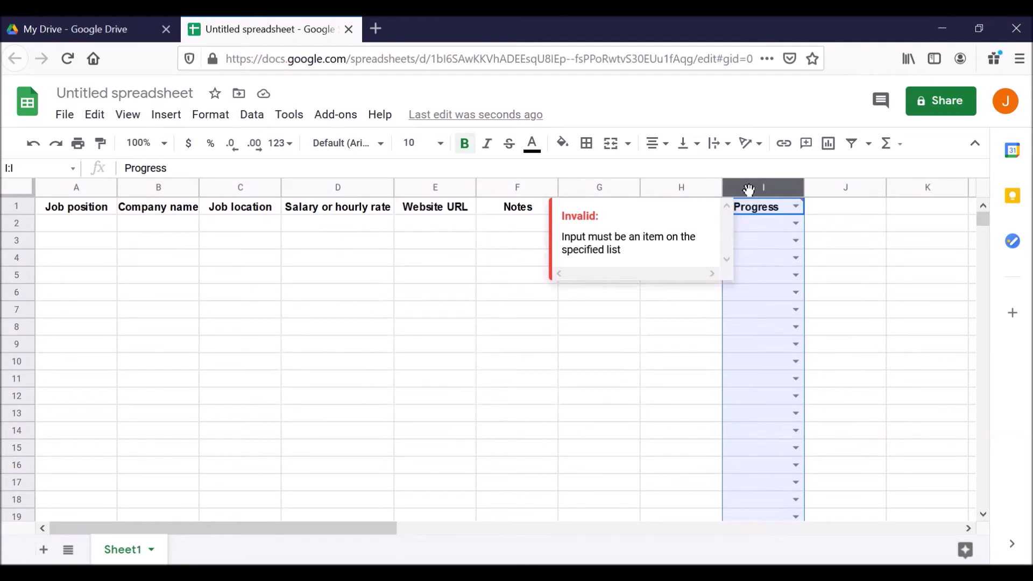
{"action": "left_click", "coordinate": [75, 230]}
{"action": "left_click", "coordinate": [146, 222]}
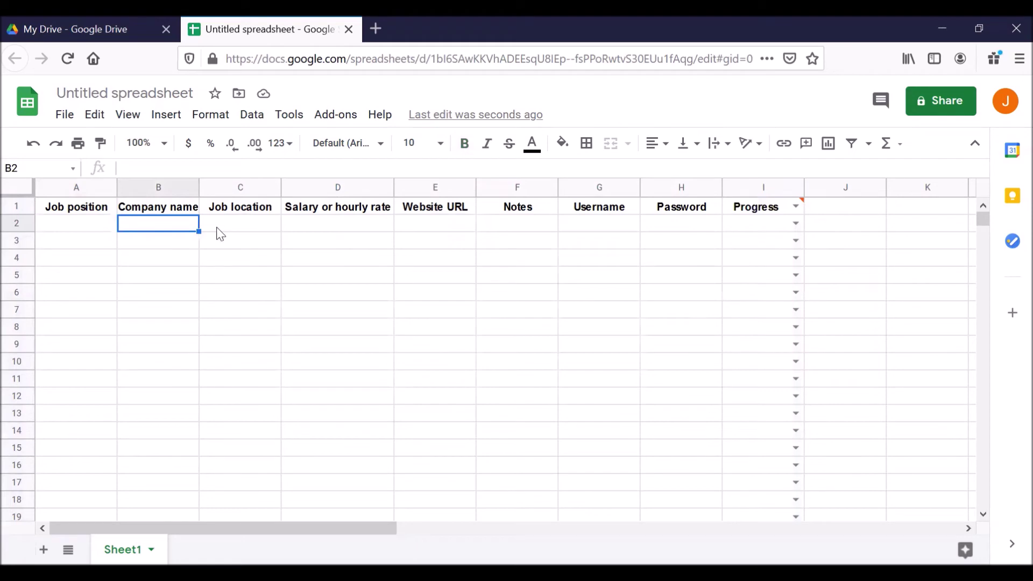
{"action": "left_click", "coordinate": [229, 225]}
{"action": "left_click", "coordinate": [313, 223]}
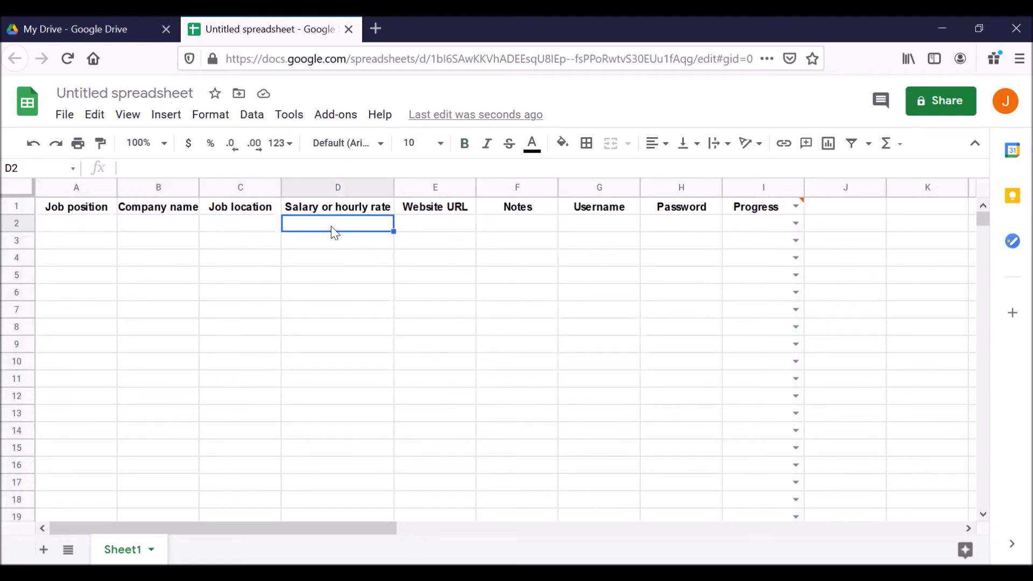
{"action": "left_click", "coordinate": [431, 226]}
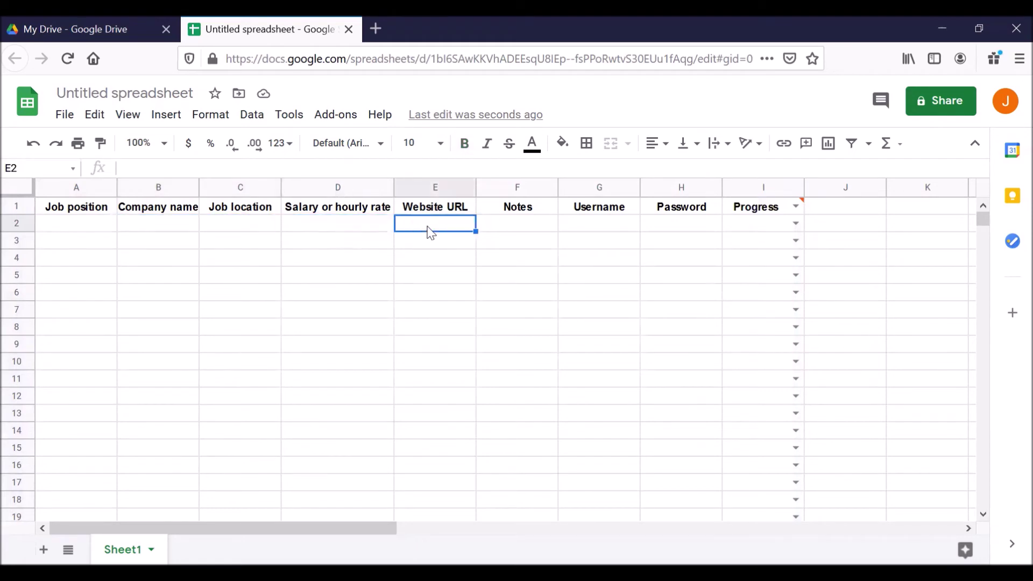
{"action": "left_click", "coordinate": [527, 230]}
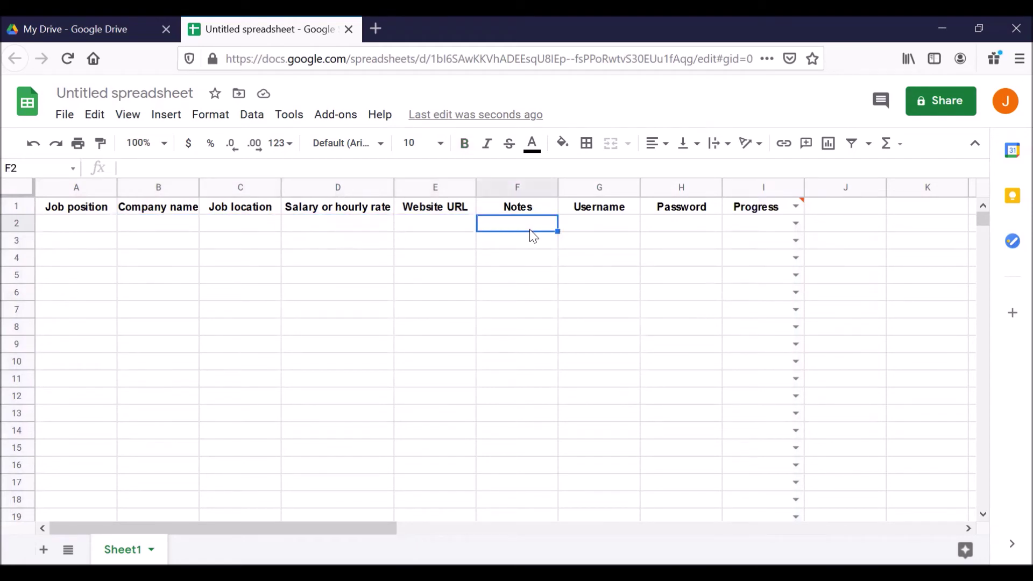
{"action": "left_click", "coordinate": [597, 230]}
{"action": "left_click", "coordinate": [663, 226]}
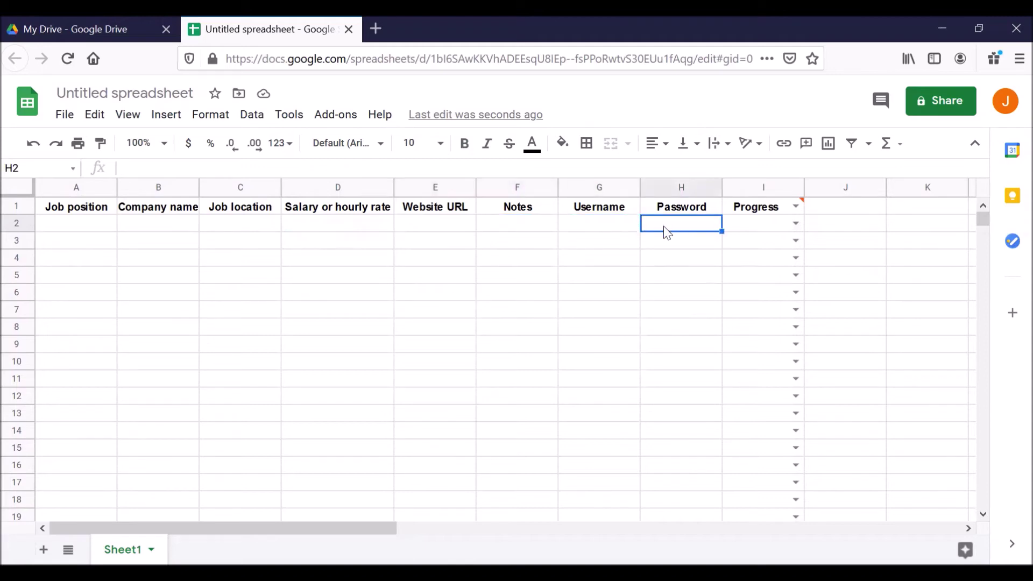
{"action": "left_click", "coordinate": [750, 230]}
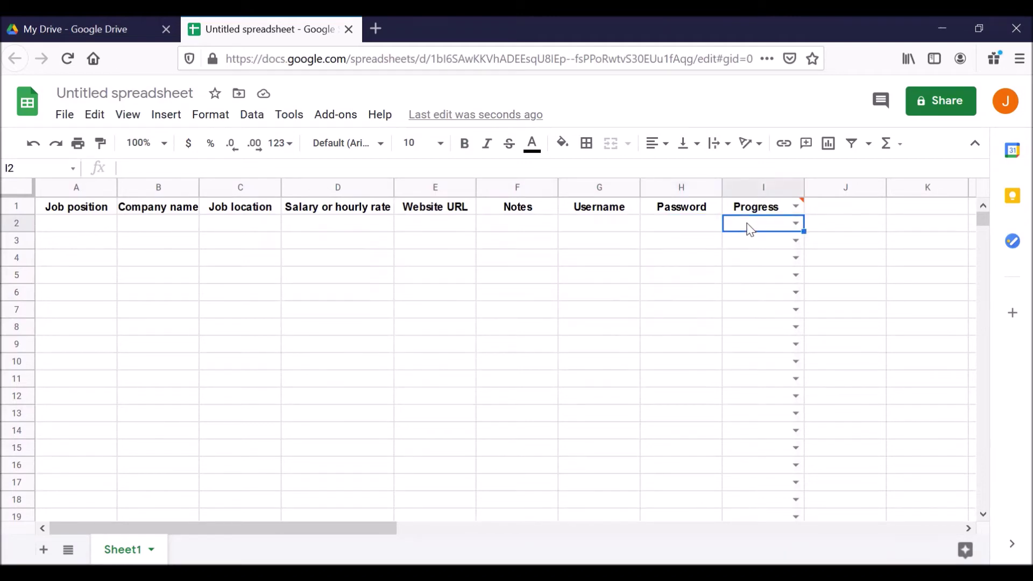
{"action": "left_click", "coordinate": [795, 224]}
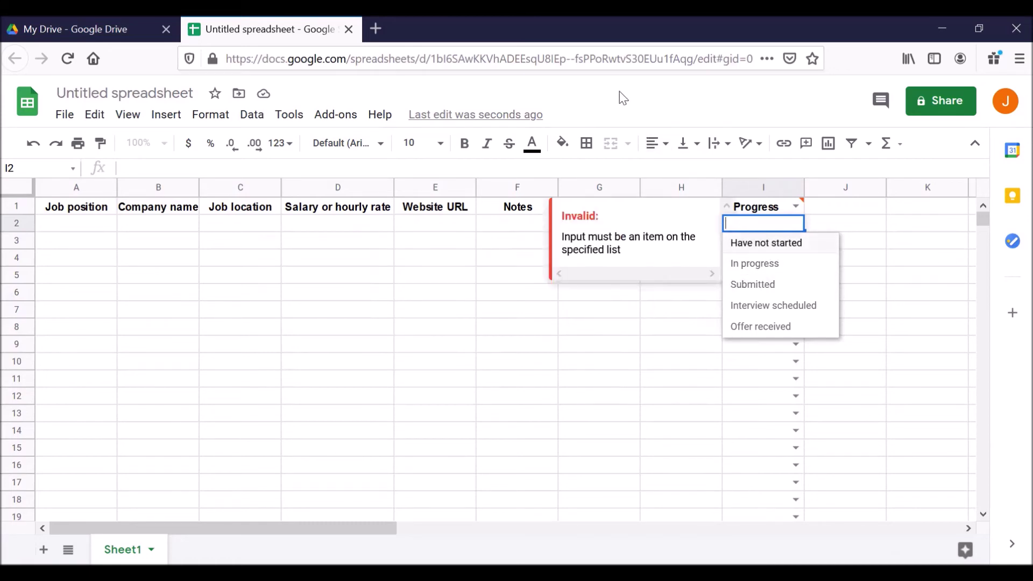
{"action": "key", "text": "Escape"}
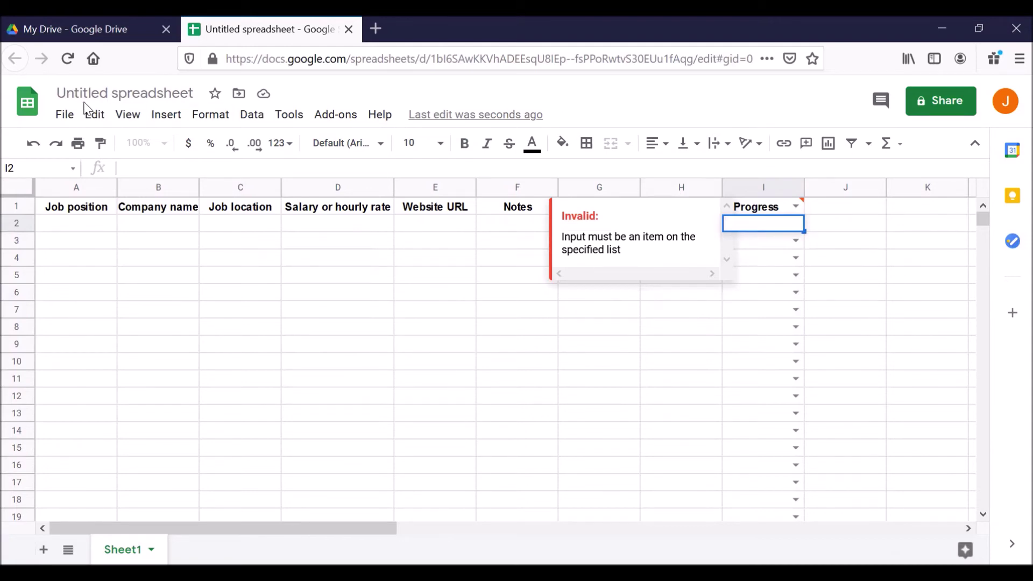
Rename the spreadsheet to 'My job search 2021'.
{"action": "left_click", "coordinate": [122, 96]}
{"action": "triple_click", "coordinate": [117, 95]}
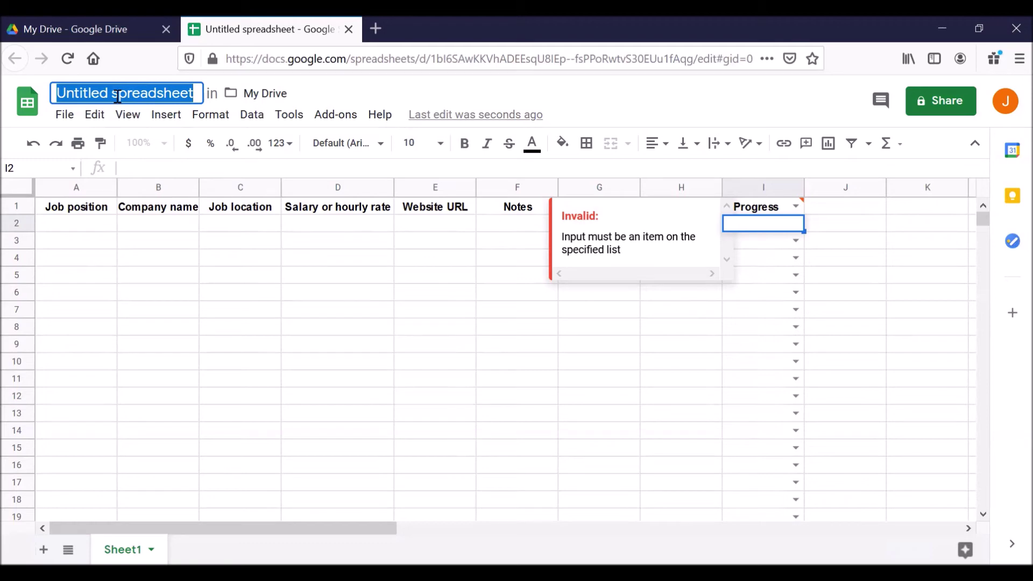
{"action": "type", "text": "M"}
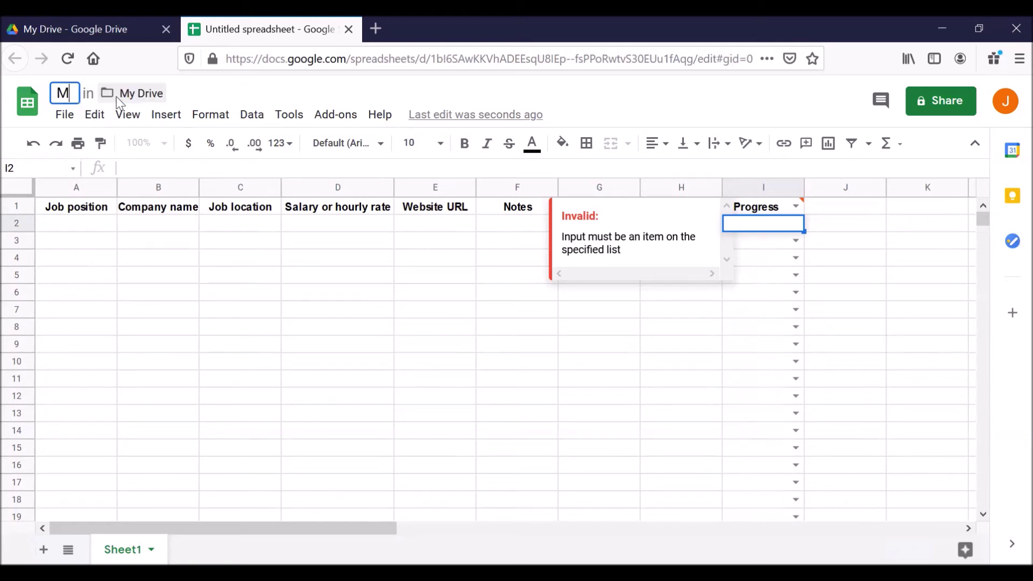
{"action": "type", "text": "y job search 2021"}
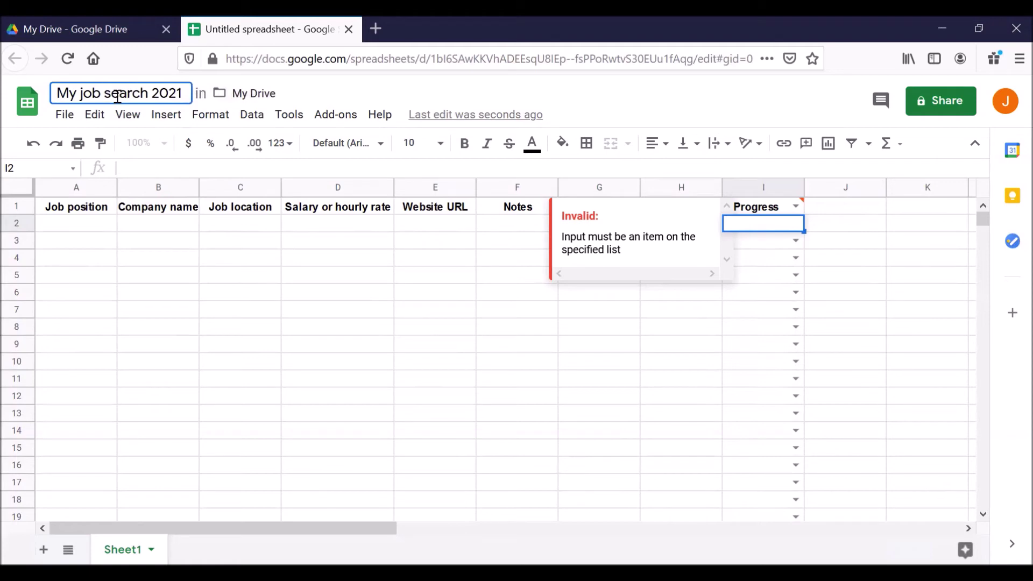
{"action": "key", "text": "Return"}
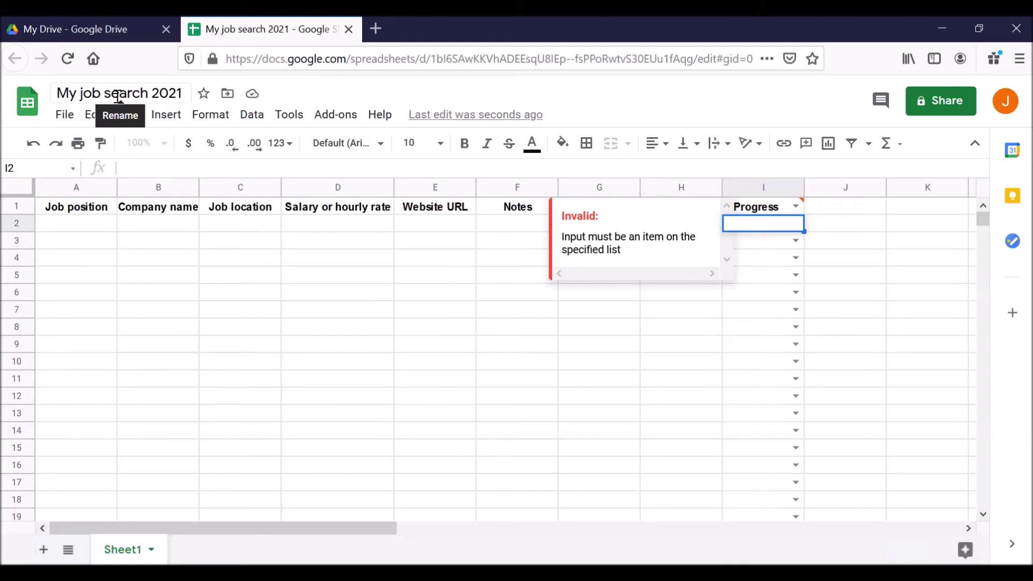
Dismiss the invalid-entry warning and select cells B2 and C2.
{"action": "left_click", "coordinate": [70, 225]}
{"action": "left_click", "coordinate": [148, 225]}
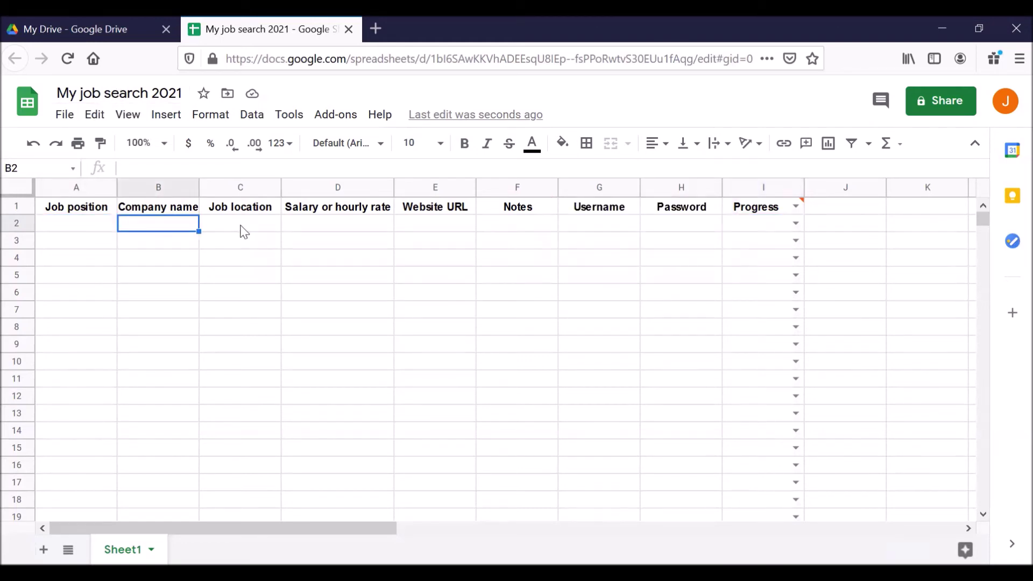
{"action": "left_click", "coordinate": [242, 228]}
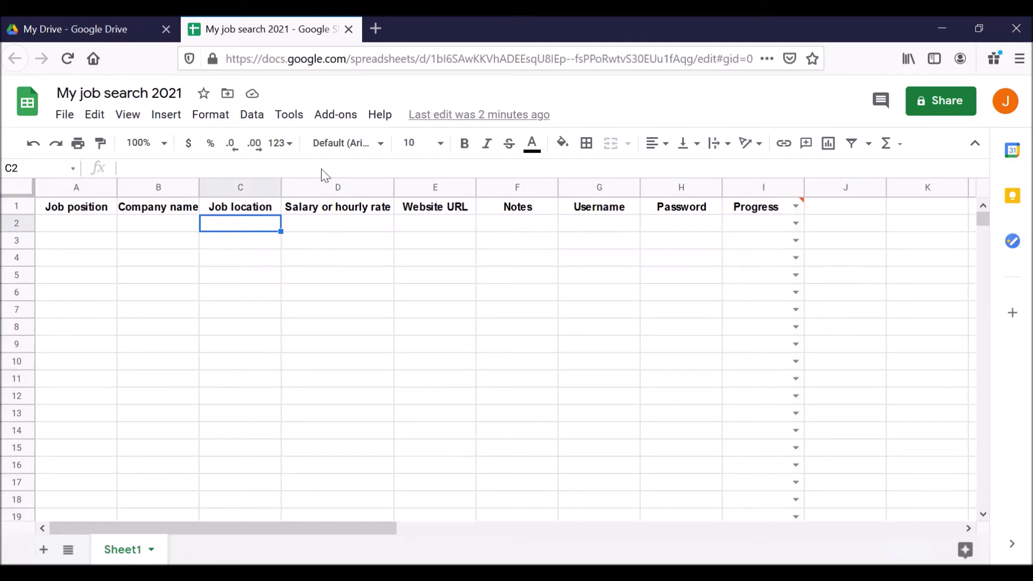
Open indeed.com in a new Firefox tab beside the spreadsheet.
{"action": "left_click", "coordinate": [371, 37]}
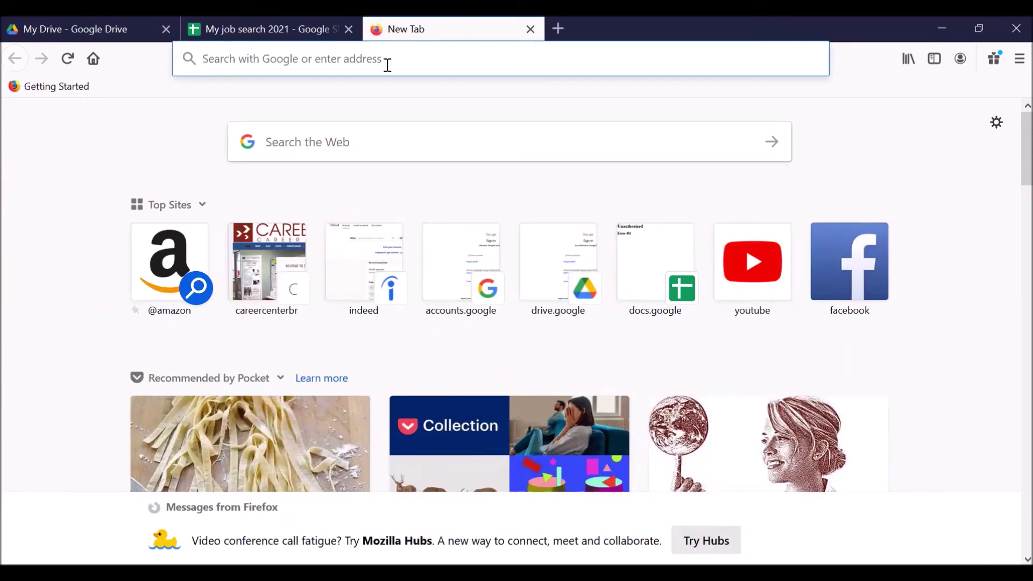
{"action": "left_click", "coordinate": [289, 43]}
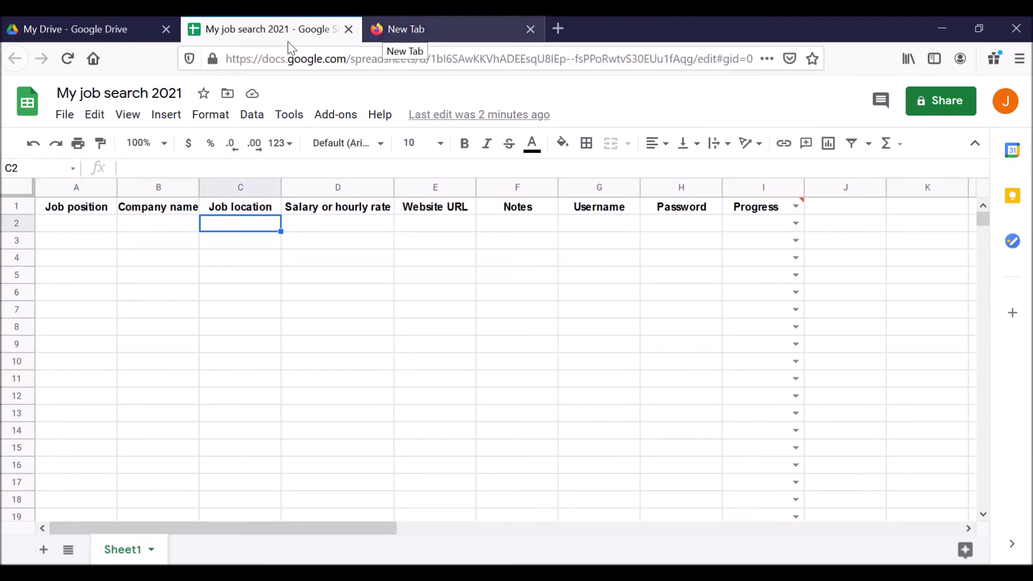
{"action": "key", "text": "ctrl+Tab"}
{"action": "left_click", "coordinate": [318, 57]}
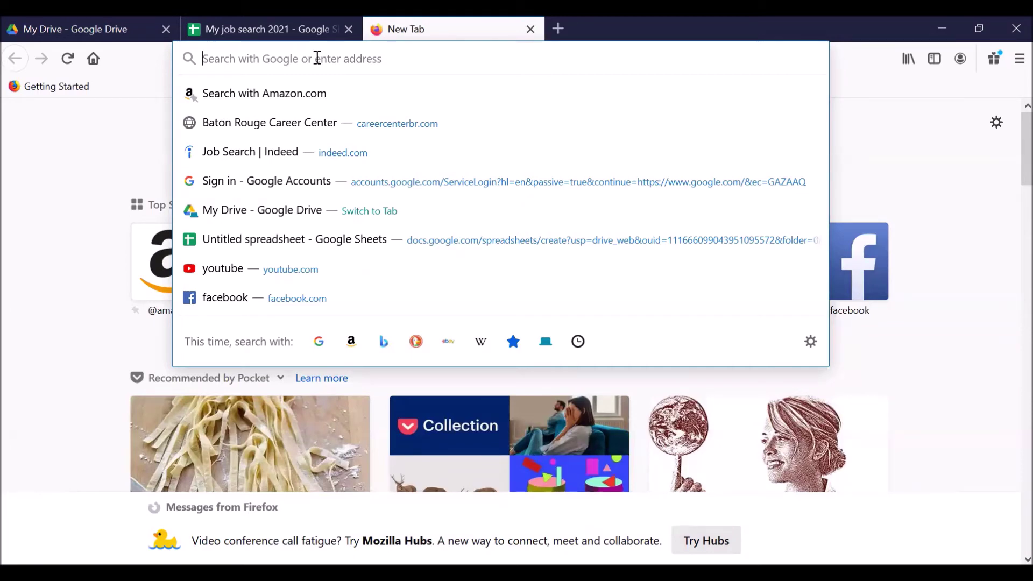
{"action": "type", "text": "indeed.com/"}
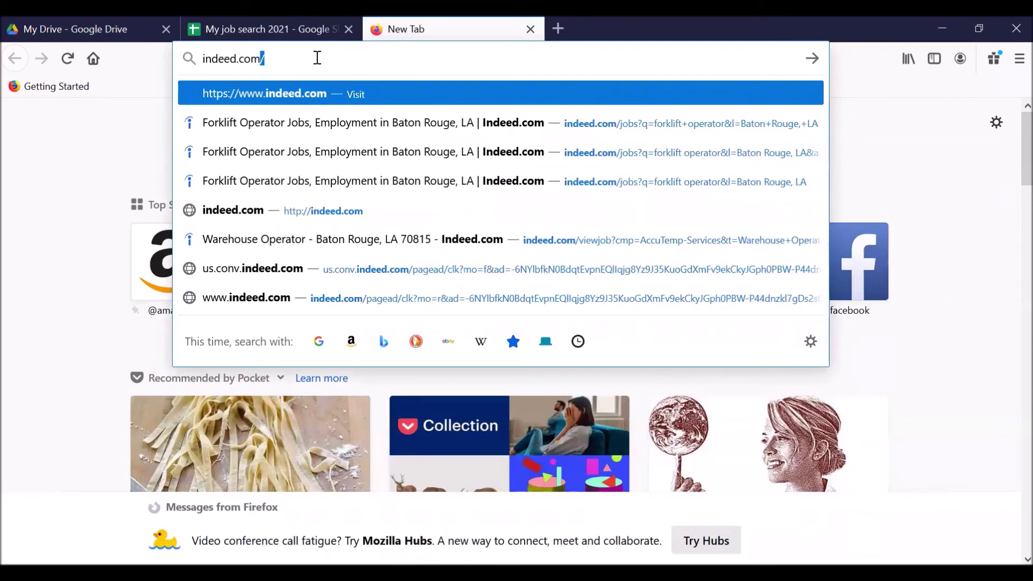
{"action": "key", "text": "Return"}
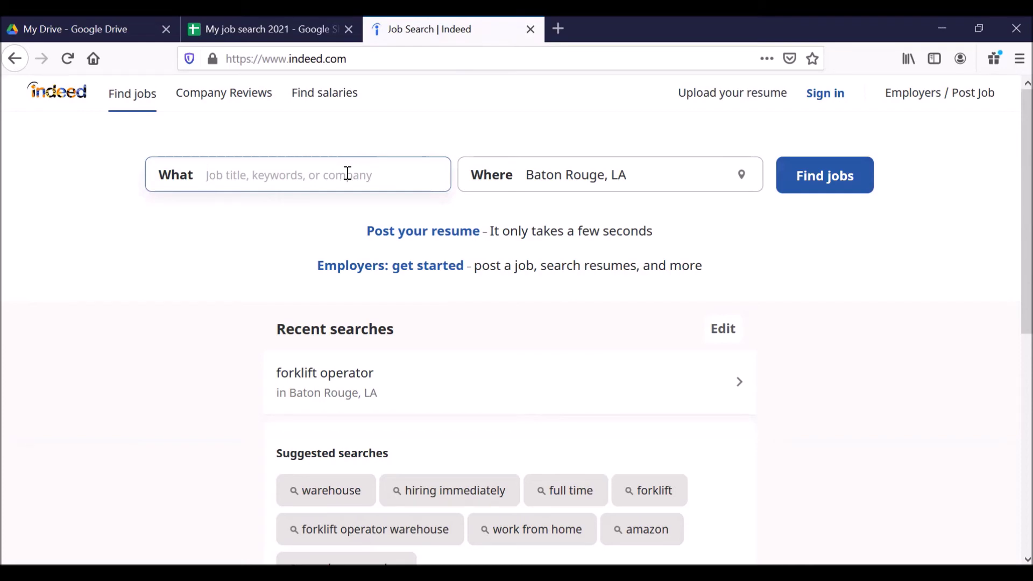
{"action": "left_click", "coordinate": [347, 173]}
Search Indeed for 'forklift operator' jobs in Baton Rouge, LA and scan the 93 results.
{"action": "type", "text": "forklif"}
{"action": "key", "text": "BackSpace"}
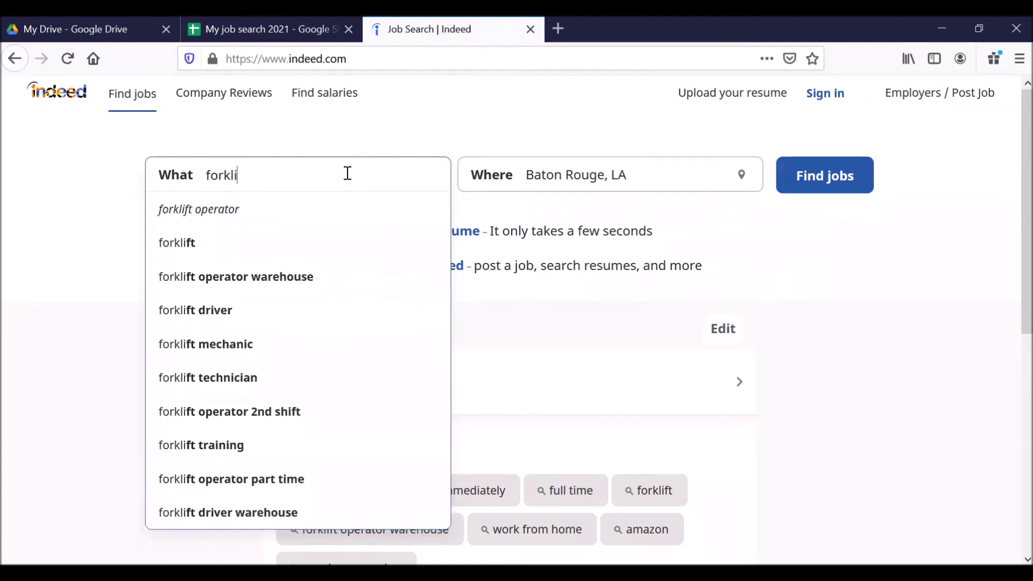
{"action": "key", "text": "BackSpace"}
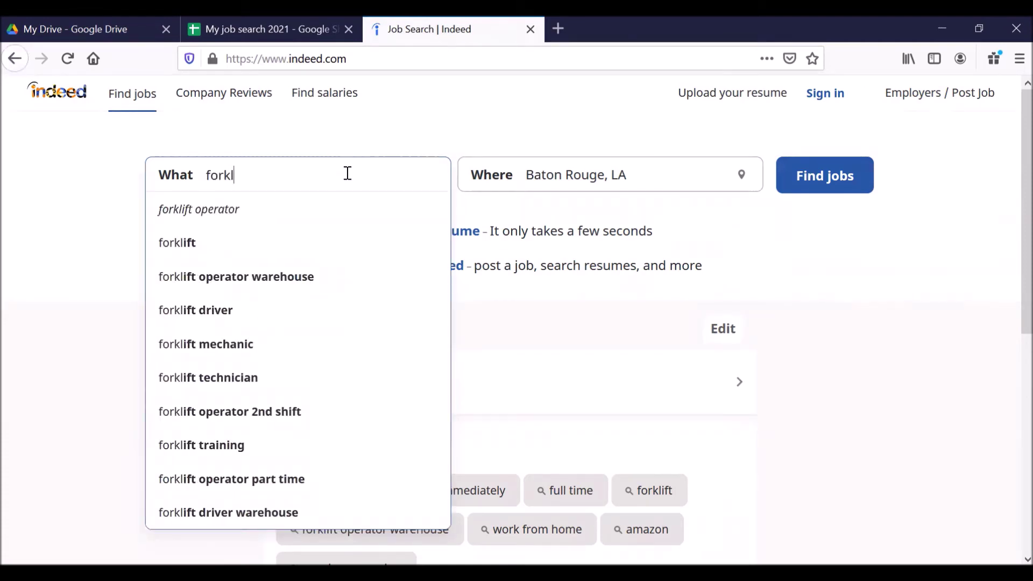
{"action": "type", "text": "ift operat"}
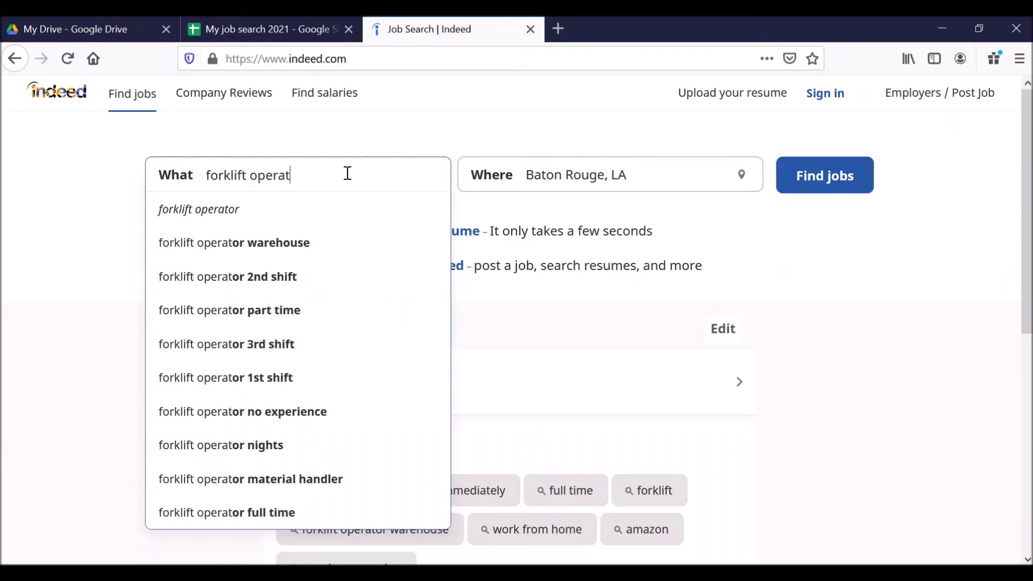
{"action": "type", "text": "or"}
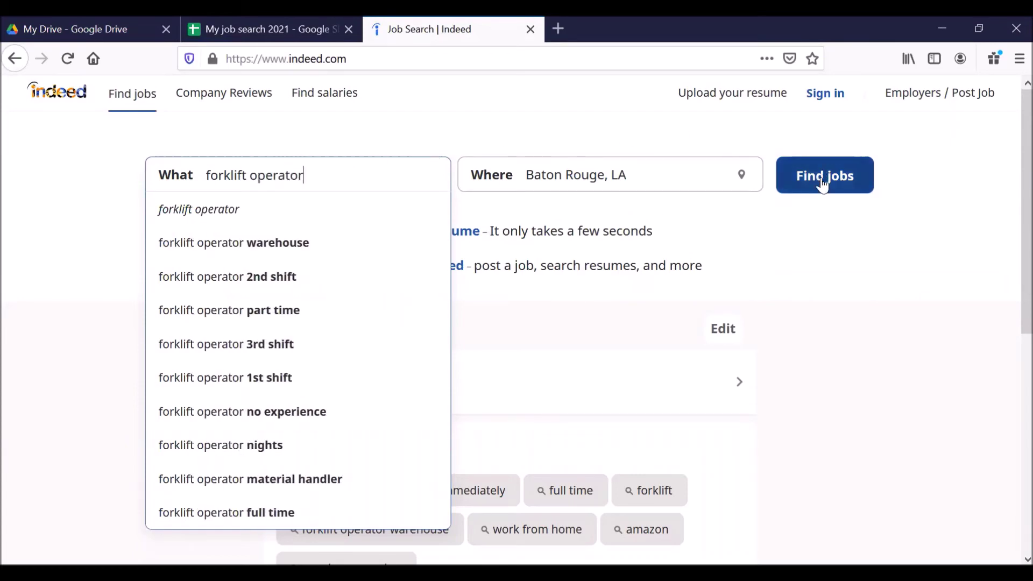
{"action": "left_click", "coordinate": [823, 177]}
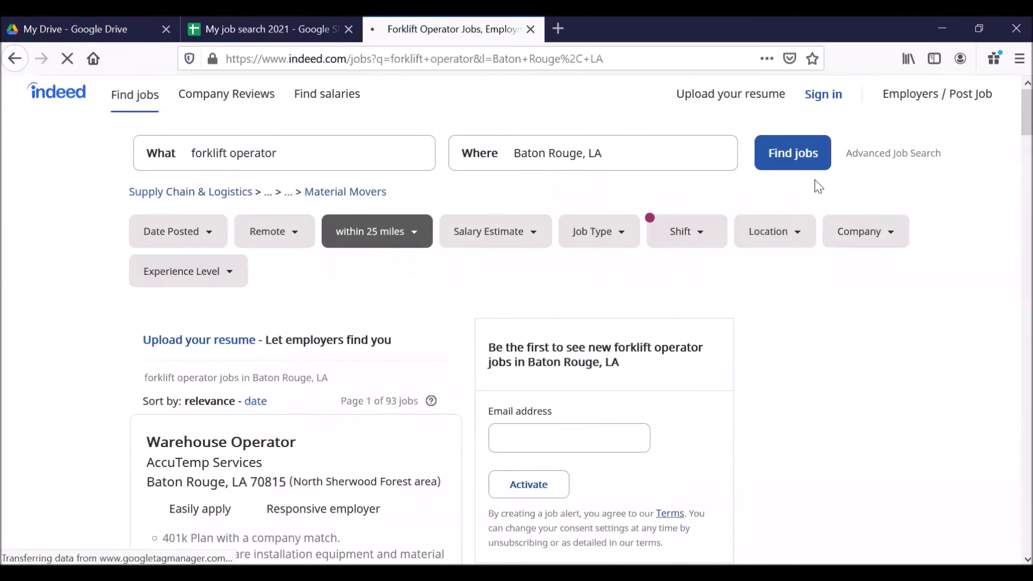
{"action": "scroll", "coordinate": [37, 348], "scroll_direction": "down", "scroll_amount": 3}
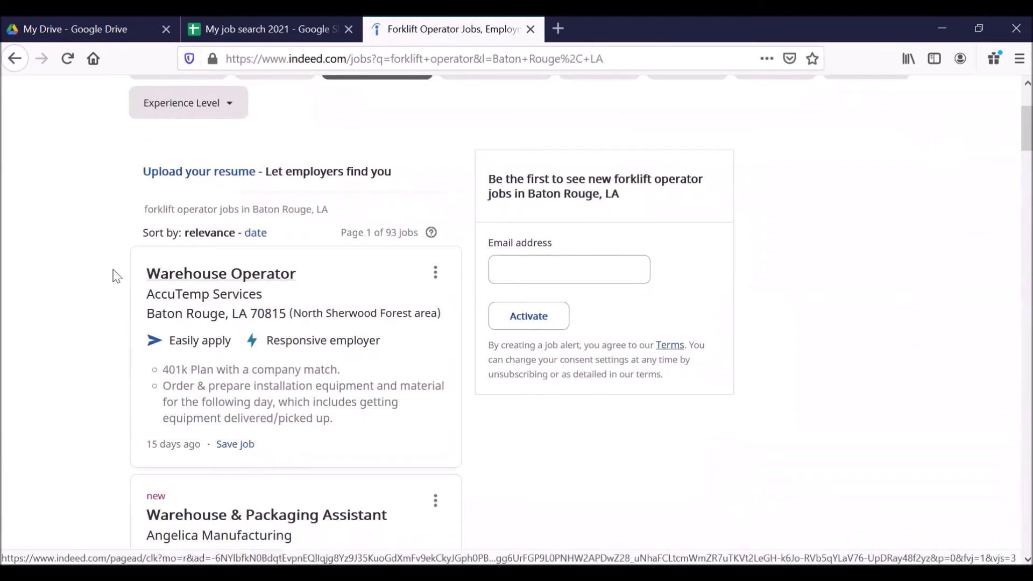
{"action": "scroll", "coordinate": [83, 273], "scroll_direction": "up", "scroll_amount": 3}
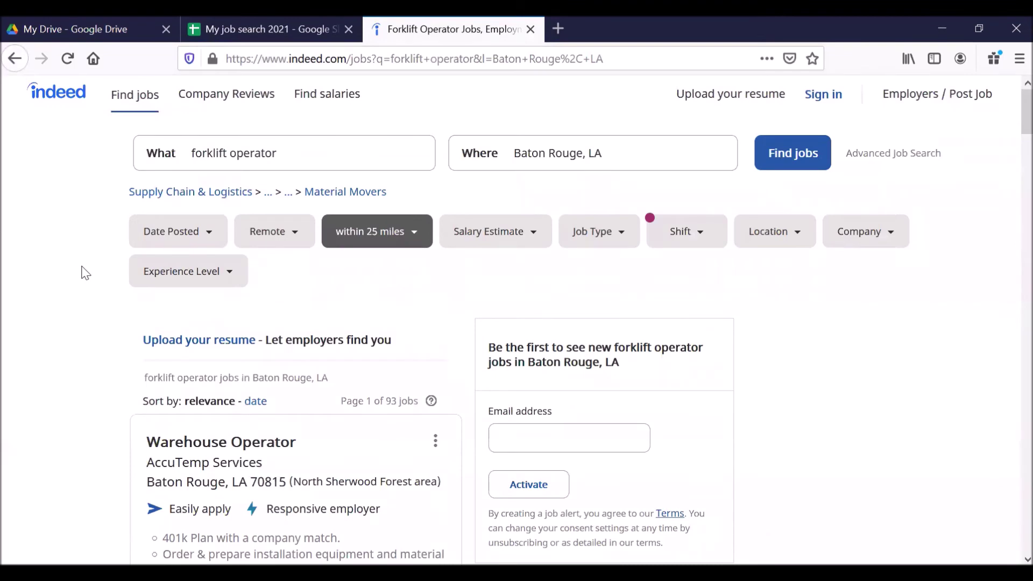
{"action": "scroll", "coordinate": [83, 273], "scroll_direction": "down", "scroll_amount": 5}
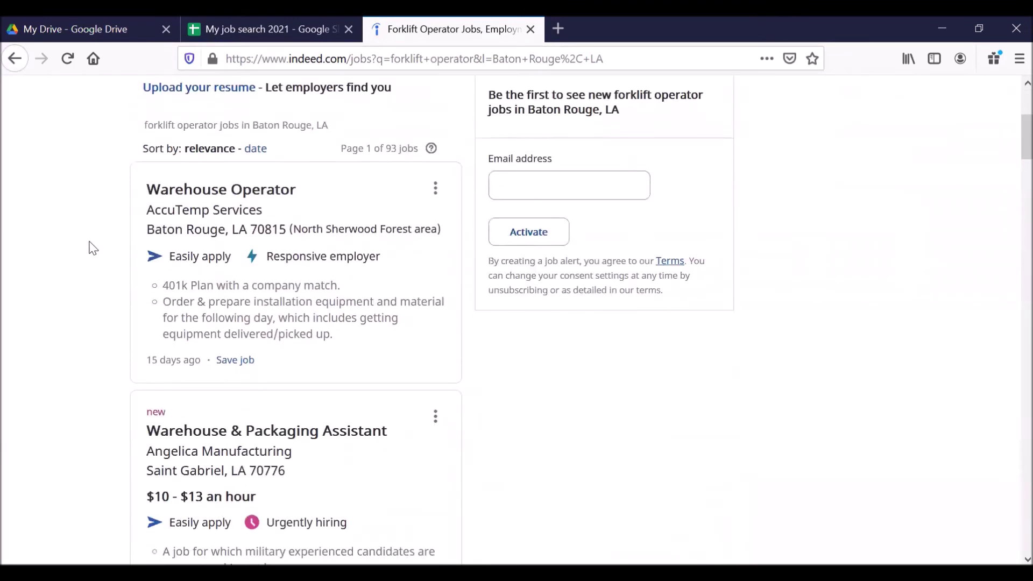
{"action": "scroll", "coordinate": [91, 241], "scroll_direction": "up", "scroll_amount": 3}
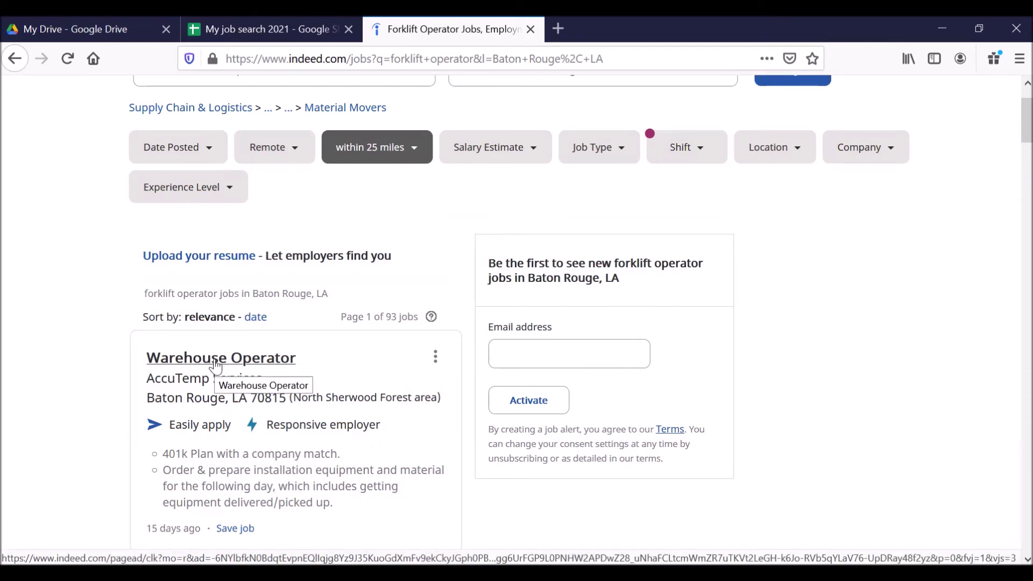
Open the AccuTemp Warehouse Operator posting in a new tab, look it over, then return to the tracker.
{"action": "right_click", "coordinate": [216, 361]}
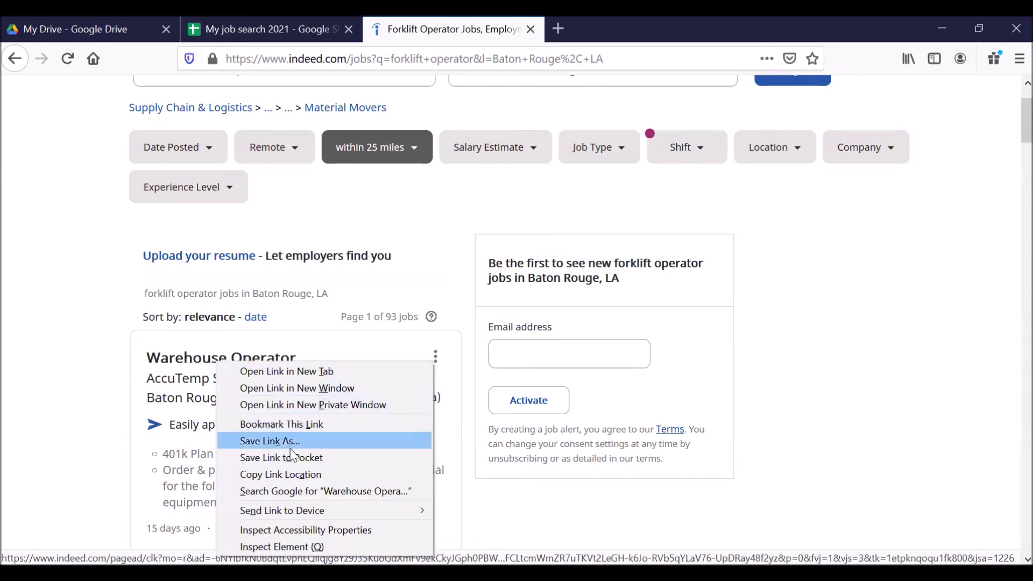
{"action": "left_click", "coordinate": [279, 371]}
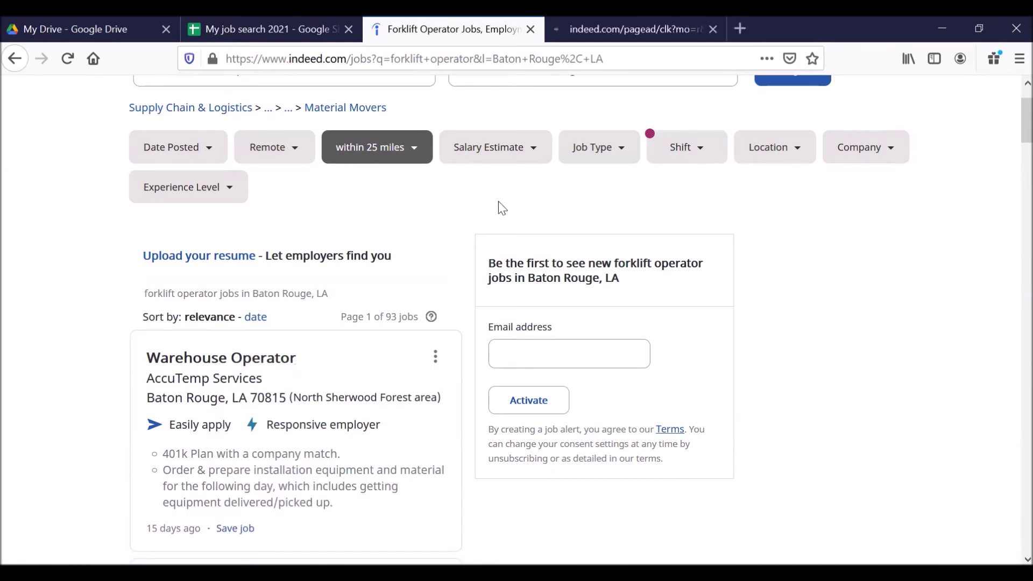
{"action": "left_click", "coordinate": [561, 42]}
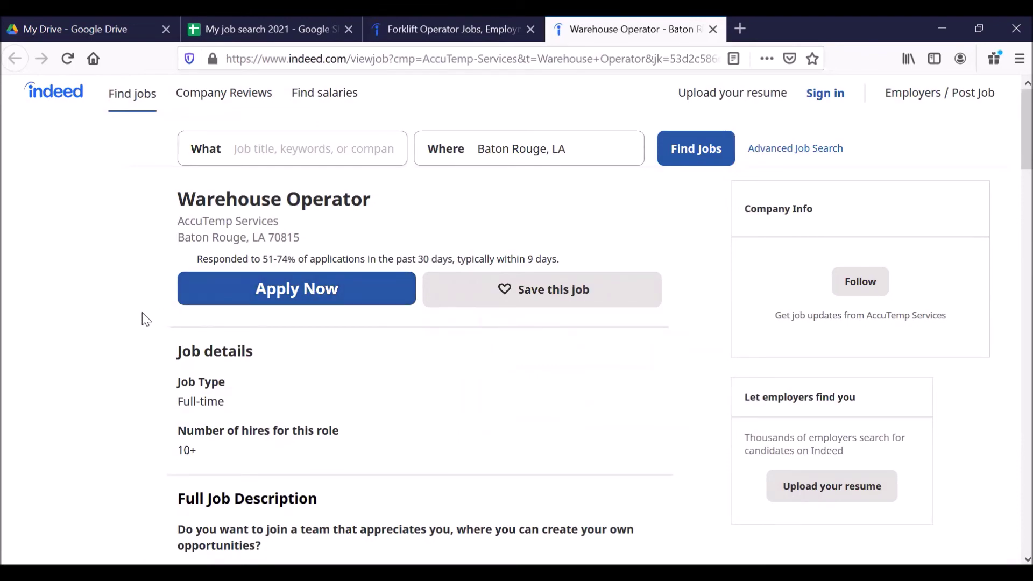
{"action": "scroll", "coordinate": [141, 321], "scroll_direction": "down", "scroll_amount": 6}
{"action": "scroll", "coordinate": [122, 347], "scroll_direction": "down", "scroll_amount": 8}
{"action": "scroll", "coordinate": [121, 348], "scroll_direction": "up", "scroll_amount": 15}
{"action": "left_click", "coordinate": [284, 45]}
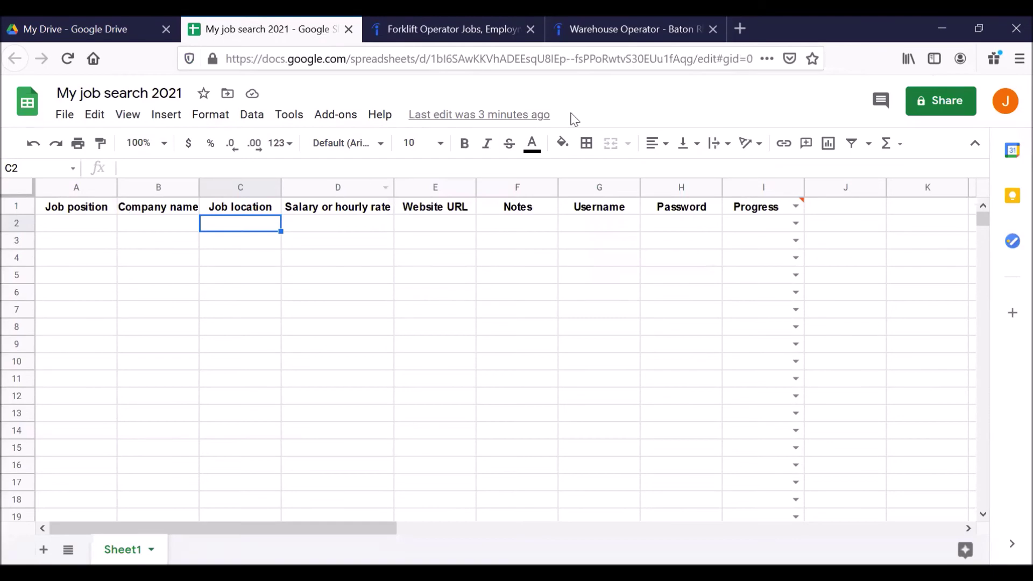
Enter 'Warehouse operator' as the job position in cell A2.
{"action": "left_click", "coordinate": [609, 38]}
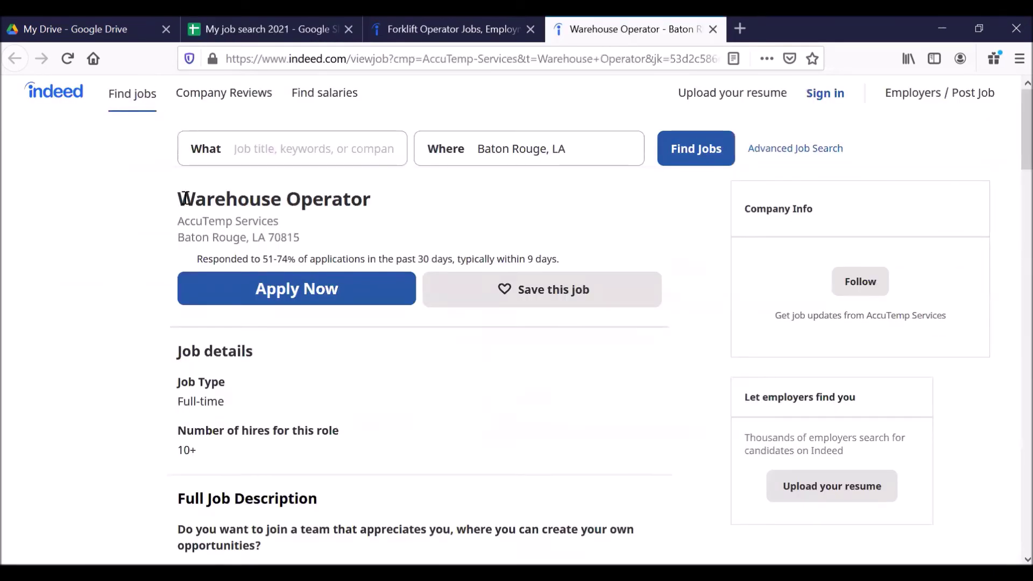
{"action": "left_click", "coordinate": [203, 27]}
{"action": "left_click", "coordinate": [99, 229]}
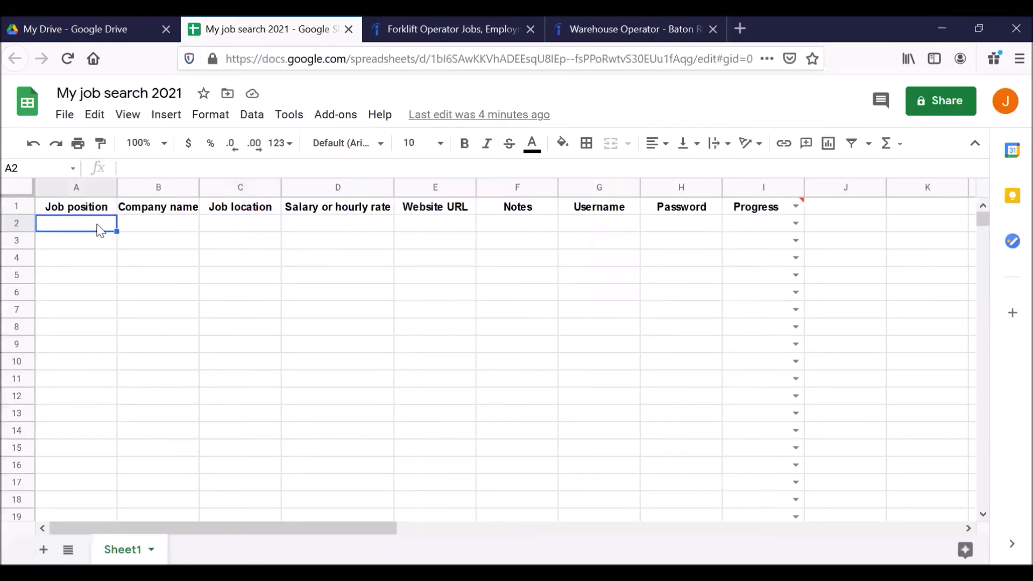
{"action": "type", "text": "Warehouse opera"}
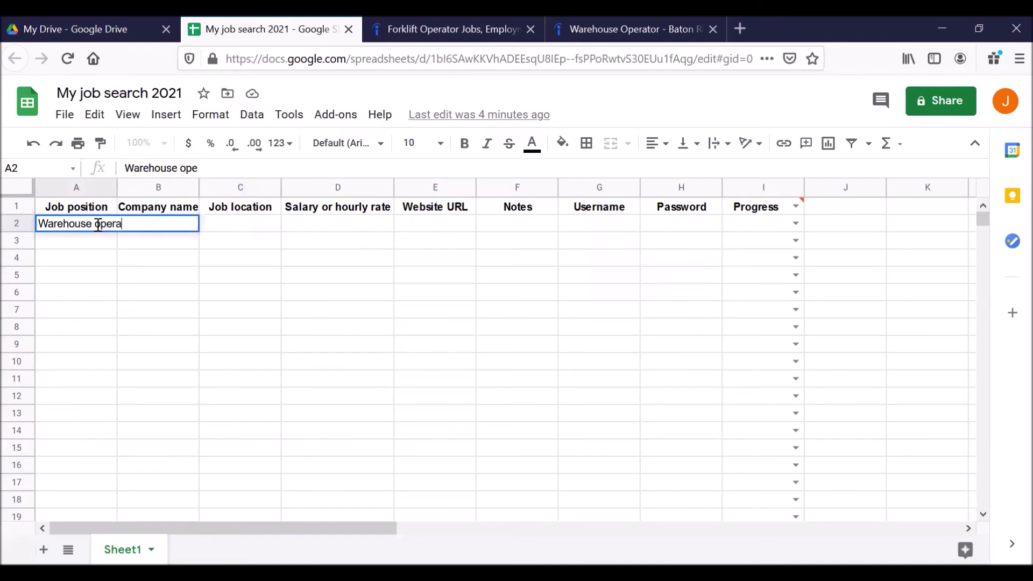
{"action": "type", "text": "tor"}
{"action": "key", "text": "Tab"}
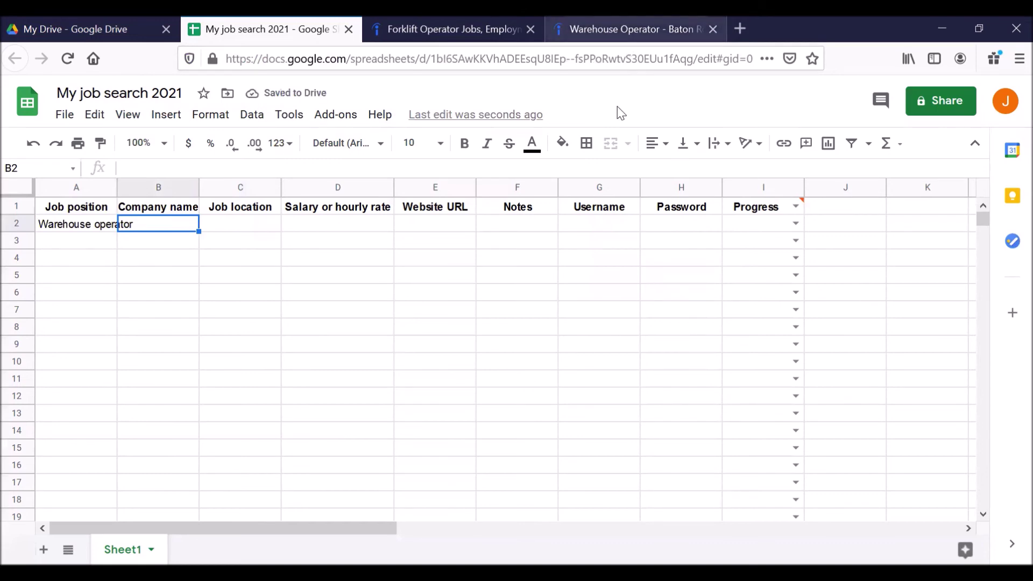
Enter 'AccuTemp services' as the company name in B2, then go back to the listing.
{"action": "key", "text": "ctrl+4"}
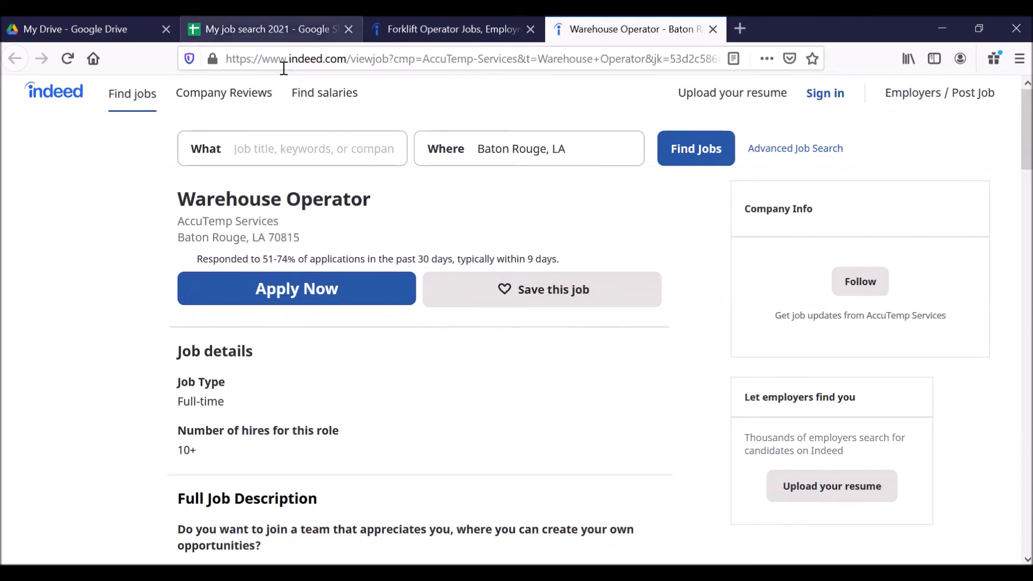
{"action": "key", "text": "ctrl+2"}
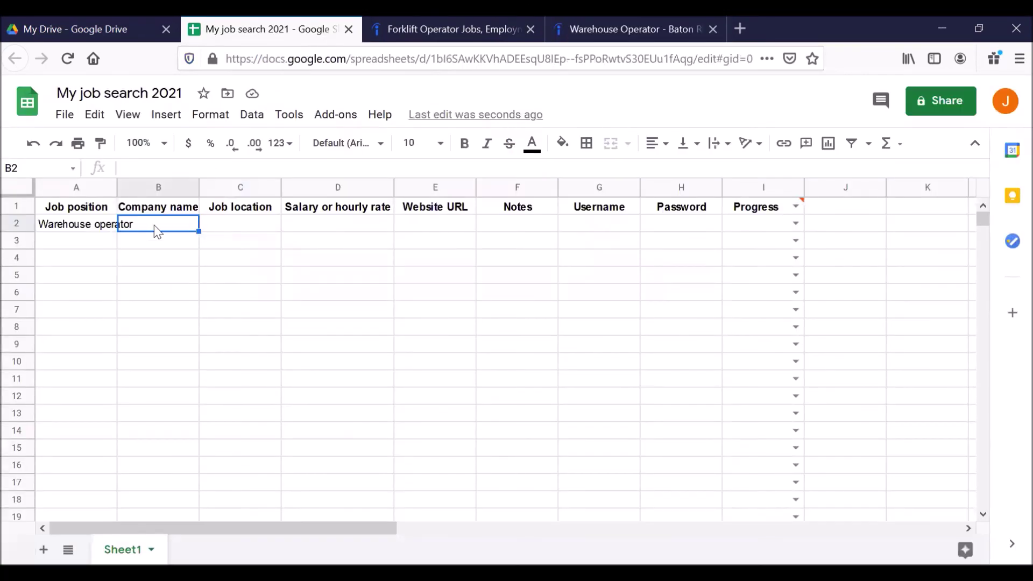
{"action": "type", "text": "AccuTempt"}
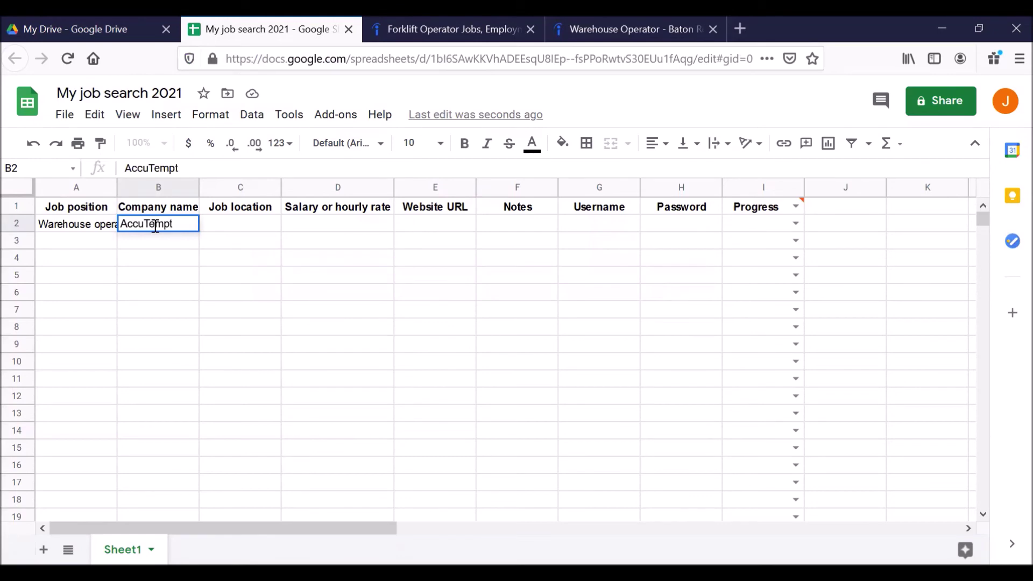
{"action": "key", "text": "BackSpace"}
{"action": "key", "text": "BackSpace"}
{"action": "type", "text": "services"}
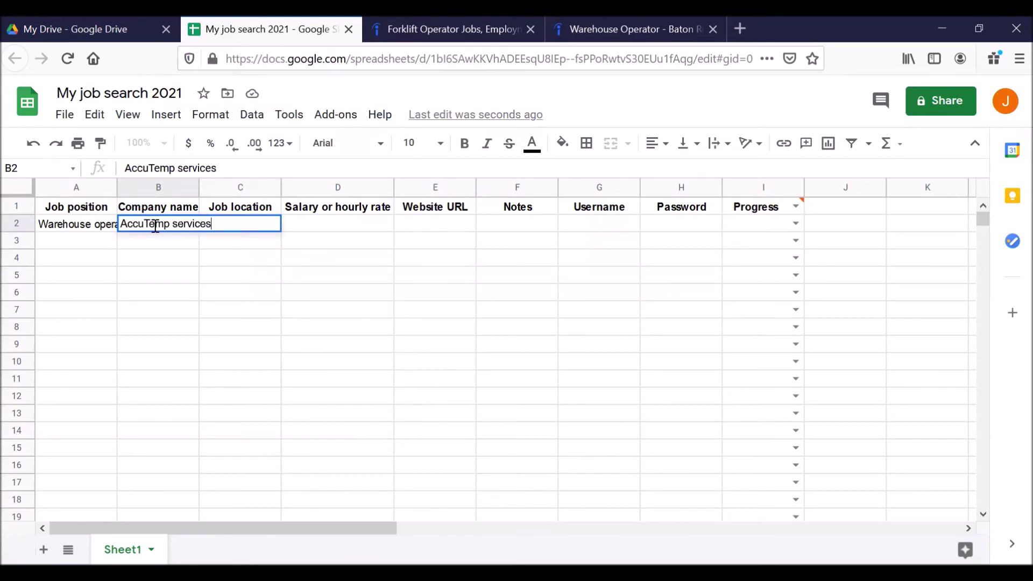
{"action": "key", "text": "Tab"}
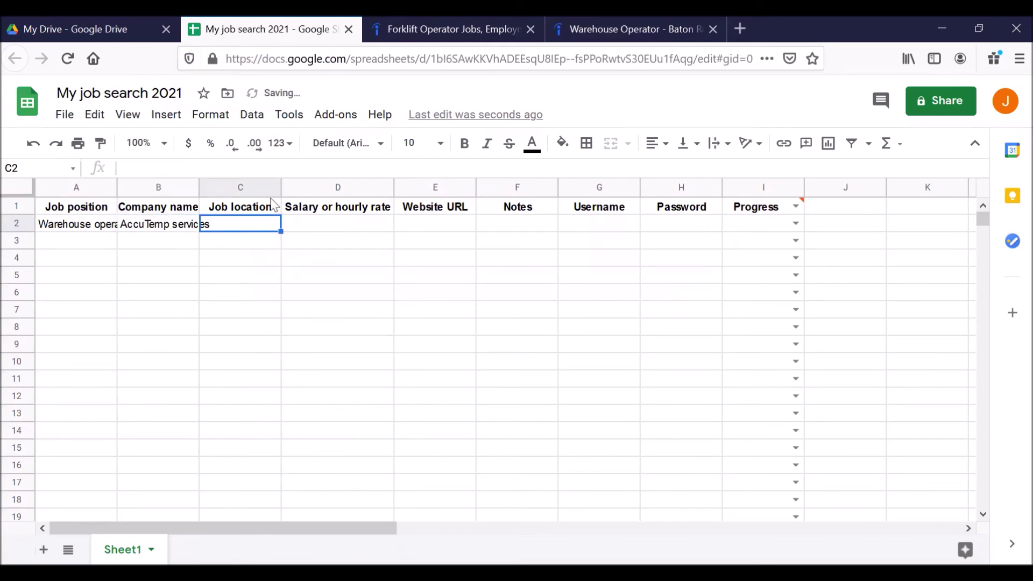
{"action": "left_click", "coordinate": [572, 38]}
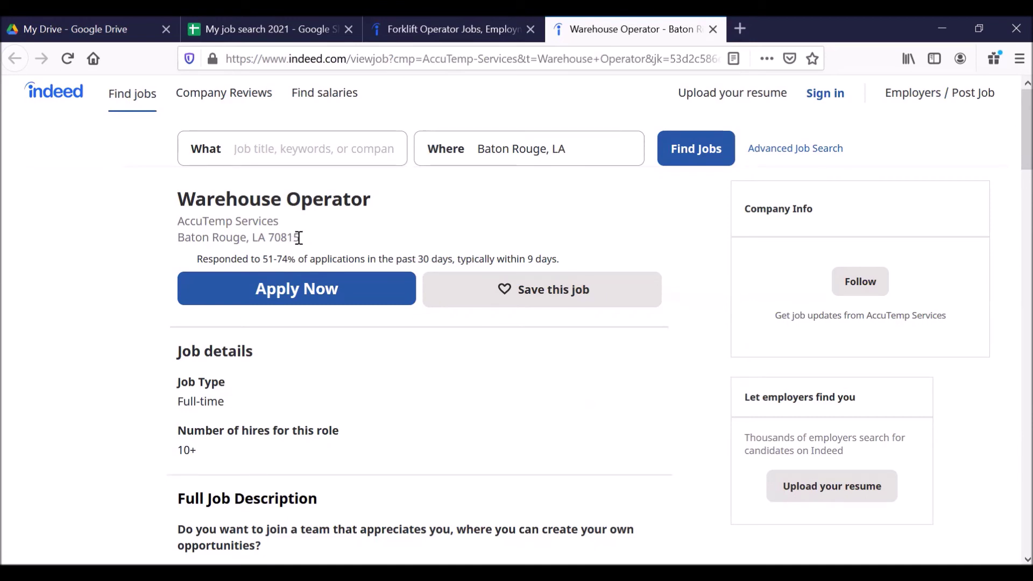
Copy the ZIP code 70815 from the listing and paste it into C2.
{"action": "left_click_drag", "start_coordinate": [299, 238], "coordinate": [268, 237]}
{"action": "key", "text": "ctrl+c"}
{"action": "left_click", "coordinate": [216, 28]}
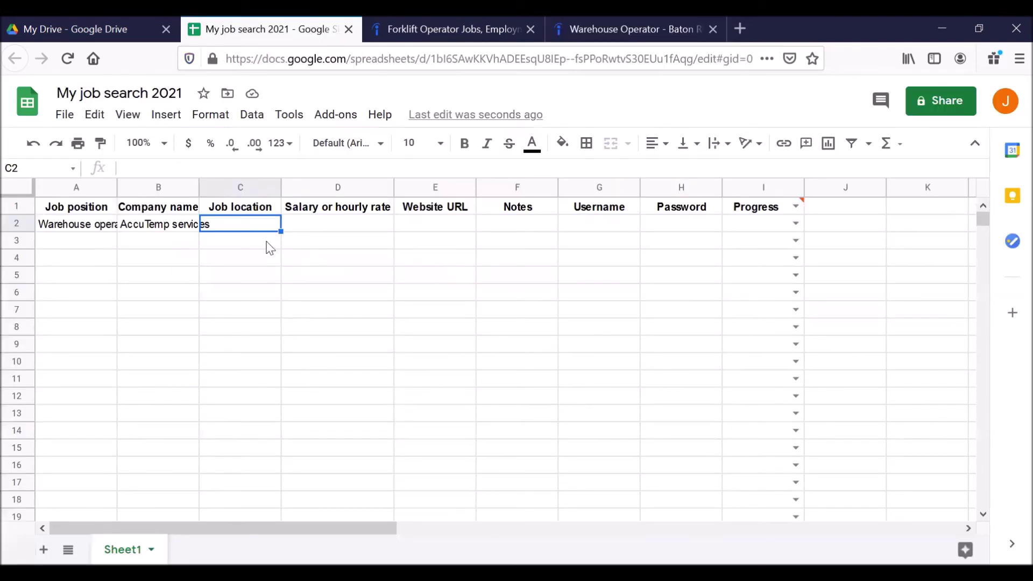
{"action": "key", "text": "ctrl+v"}
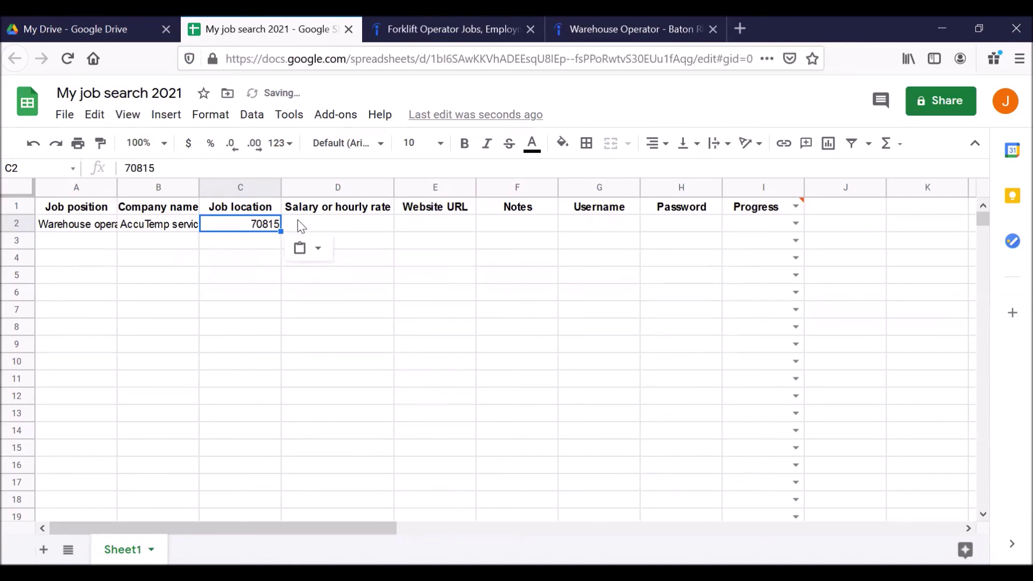
{"action": "left_click", "coordinate": [308, 229]}
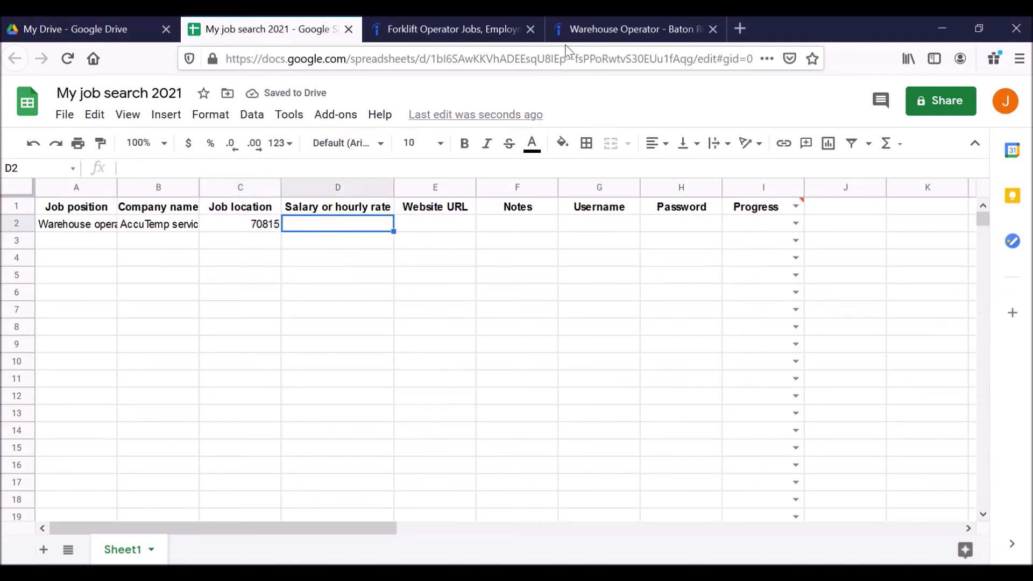
Review the job listing again, then select the Website URL cell E2 in the tracker.
{"action": "left_click", "coordinate": [570, 30]}
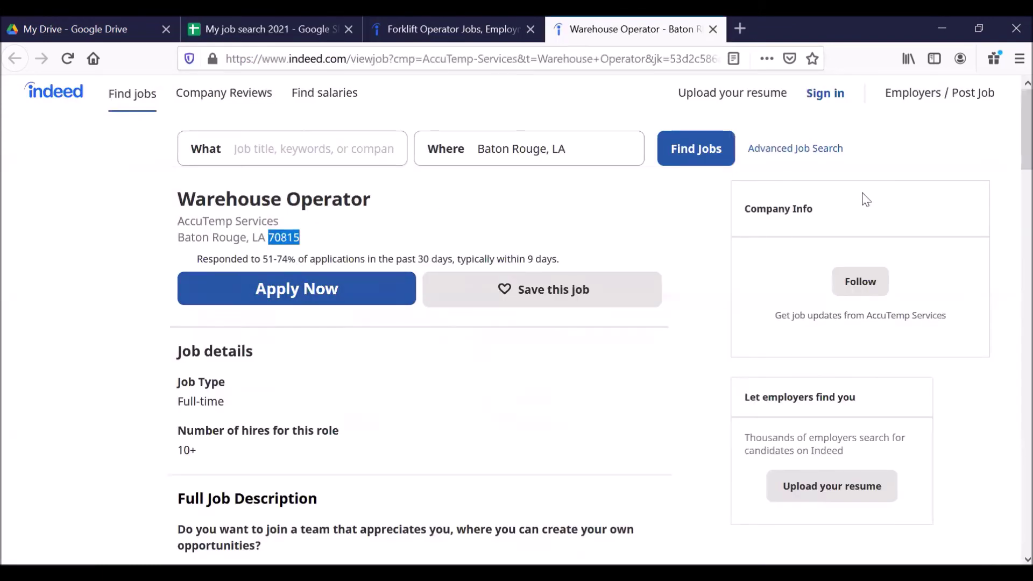
{"action": "scroll", "coordinate": [1012, 132], "scroll_direction": "down", "scroll_amount": 1}
{"action": "left_click_drag", "start_coordinate": [1012, 133], "coordinate": [1008, 398]}
{"action": "scroll", "coordinate": [1008, 449], "scroll_direction": "down", "scroll_amount": 2}
{"action": "scroll", "coordinate": [1008, 301], "scroll_direction": "up", "scroll_amount": 15}
{"action": "left_click", "coordinate": [229, 33]}
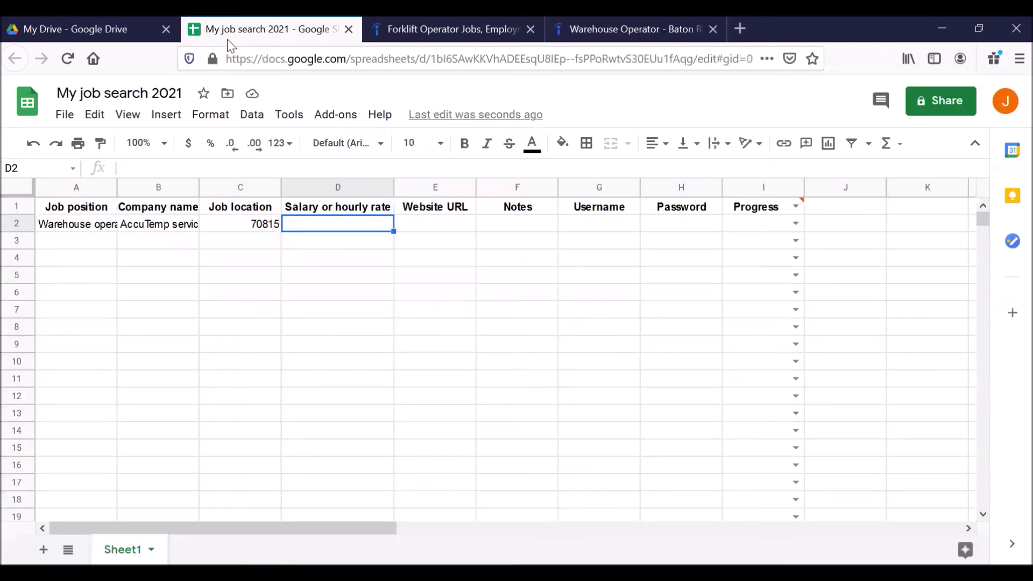
{"action": "left_click", "coordinate": [417, 226]}
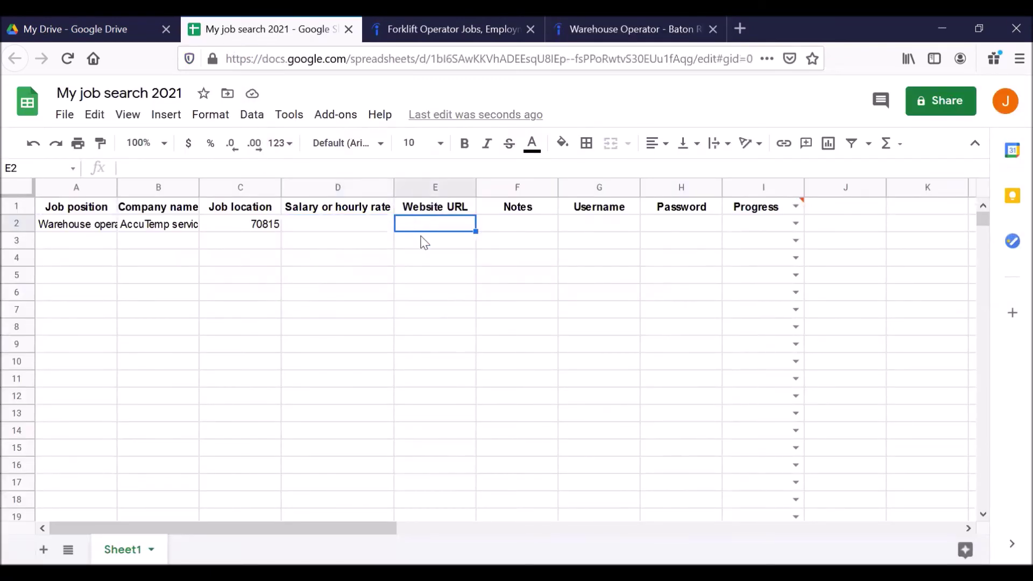
Copy the Indeed posting's web address and paste it into E2 as a link.
{"action": "left_click", "coordinate": [577, 31]}
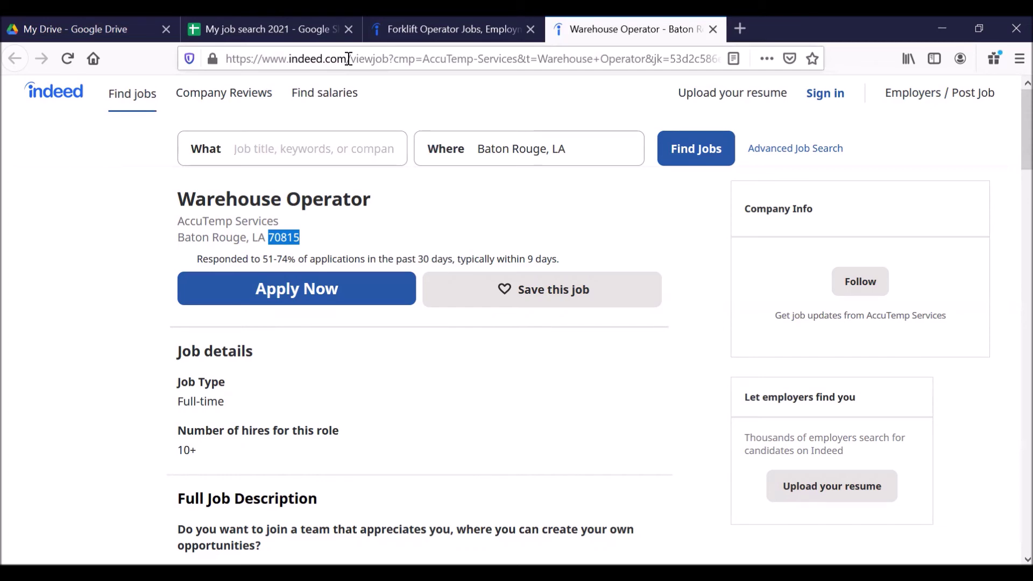
{"action": "left_click", "coordinate": [349, 58]}
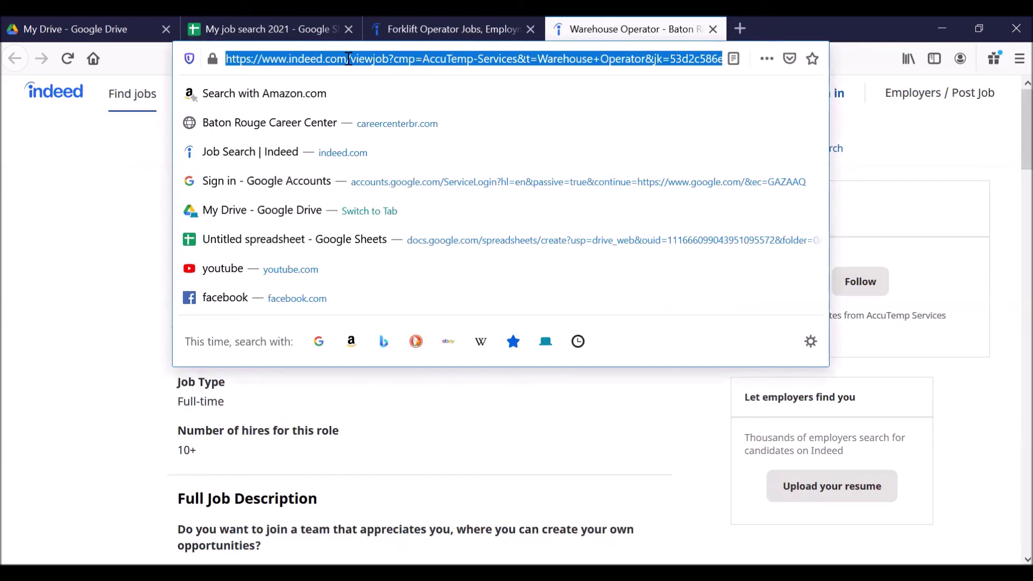
{"action": "left_click", "coordinate": [279, 41]}
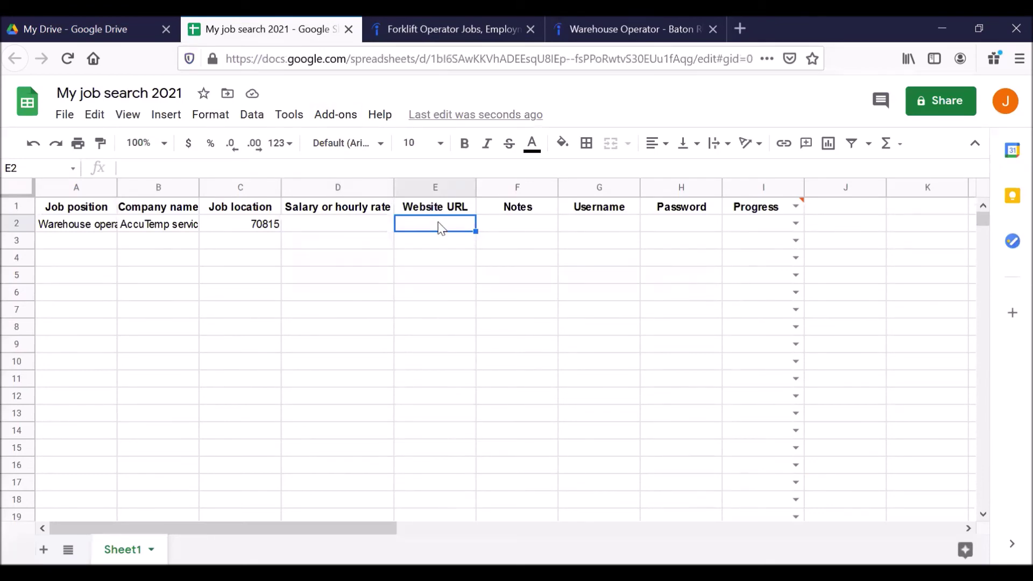
{"action": "key", "text": "ctrl+v"}
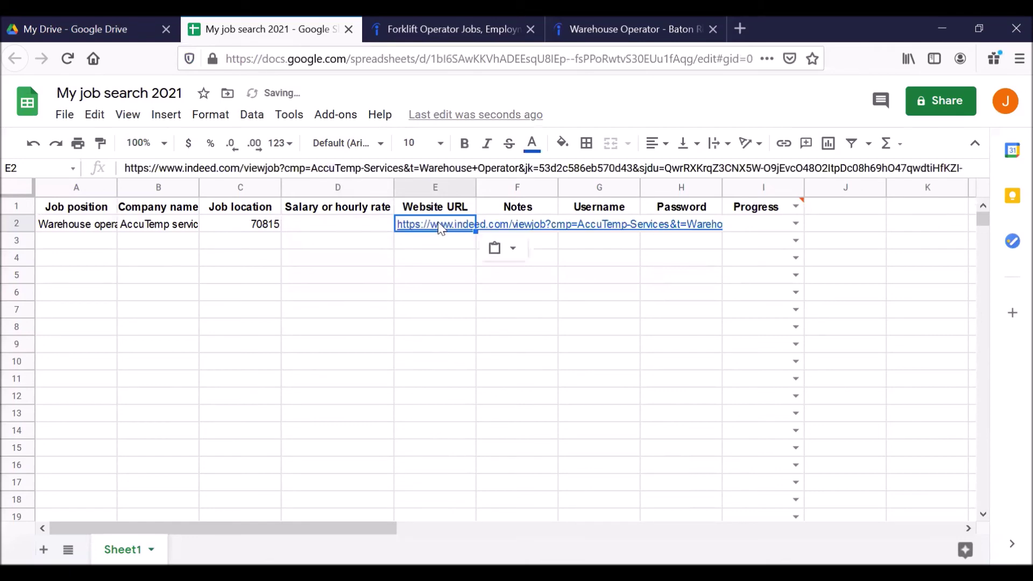
{"action": "left_click", "coordinate": [418, 170]}
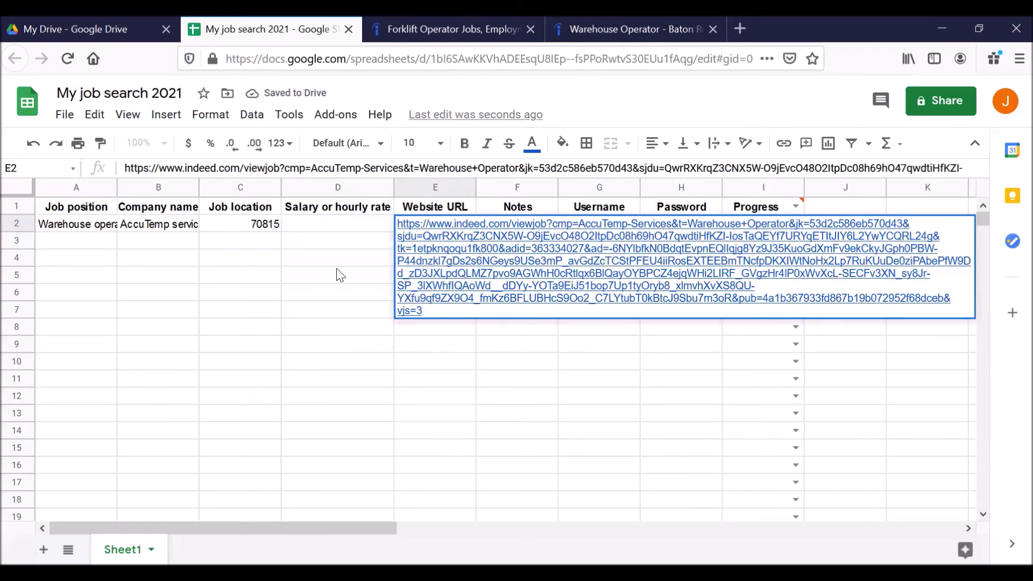
{"action": "left_click", "coordinate": [327, 228]}
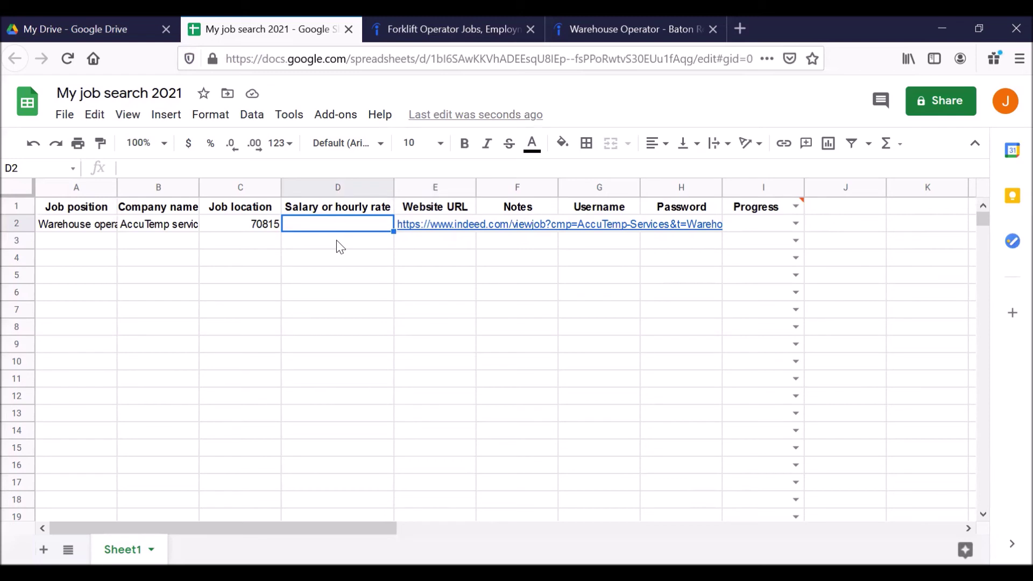
{"action": "left_click", "coordinate": [446, 245]}
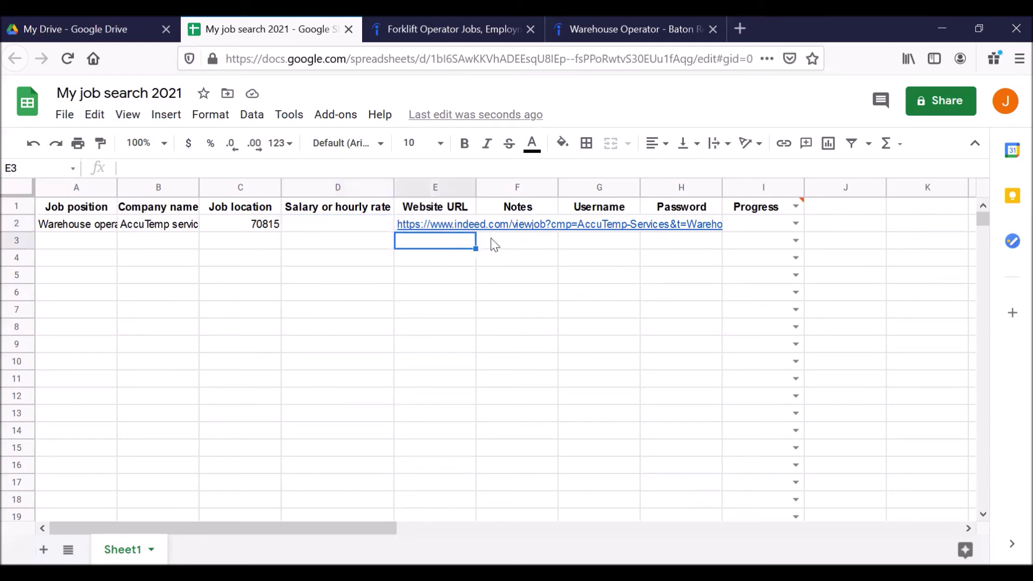
{"action": "left_click", "coordinate": [500, 243]}
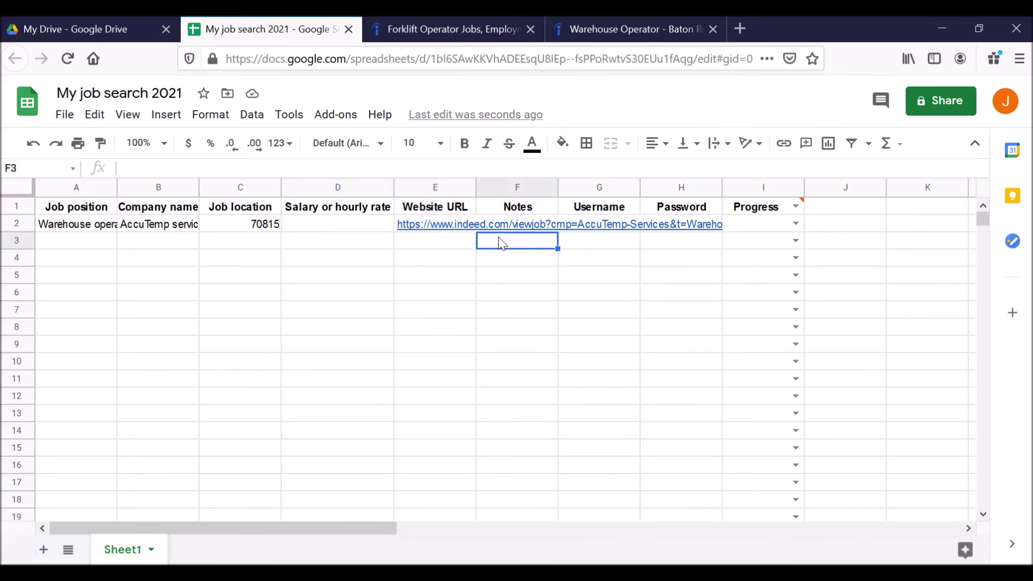
{"action": "key", "text": "Up"}
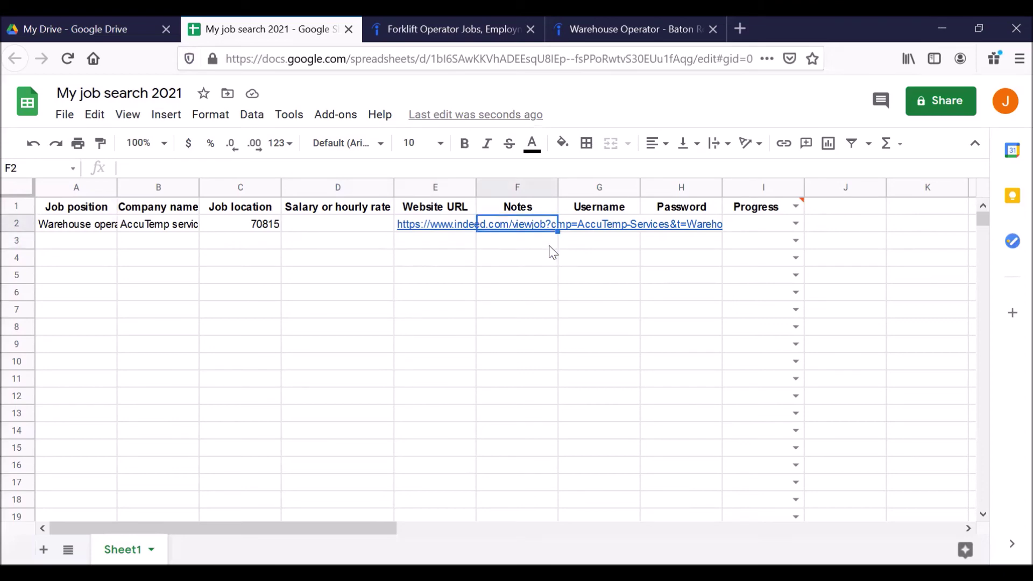
{"action": "key", "text": "Right"}
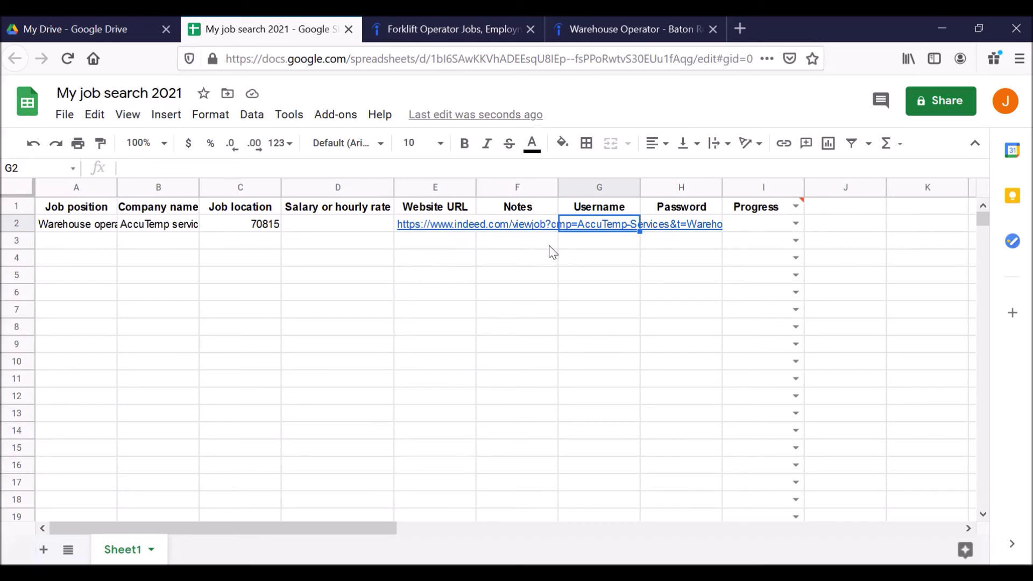
{"action": "key", "text": "Tab"}
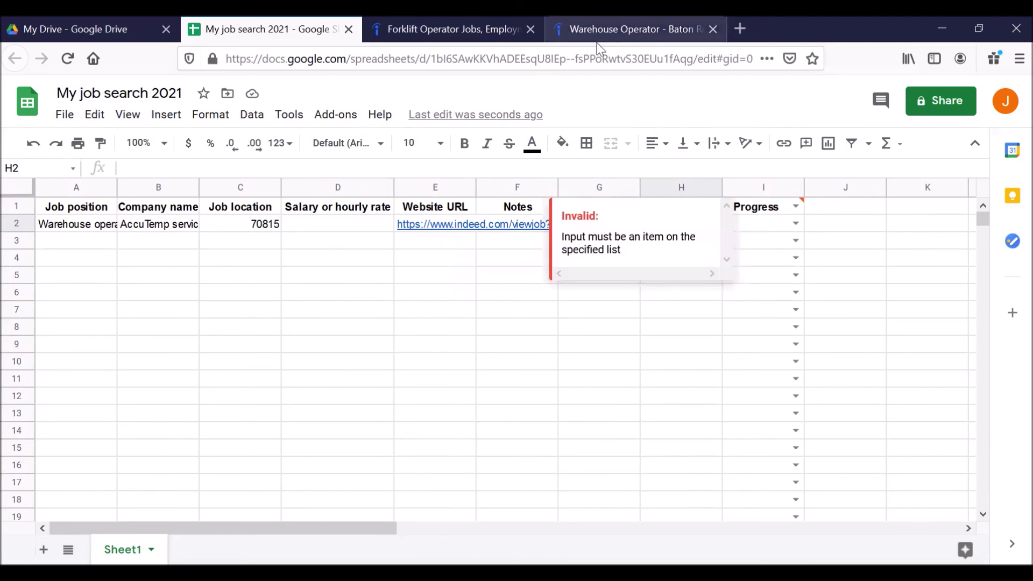
{"action": "key", "text": "ctrl+Tab"}
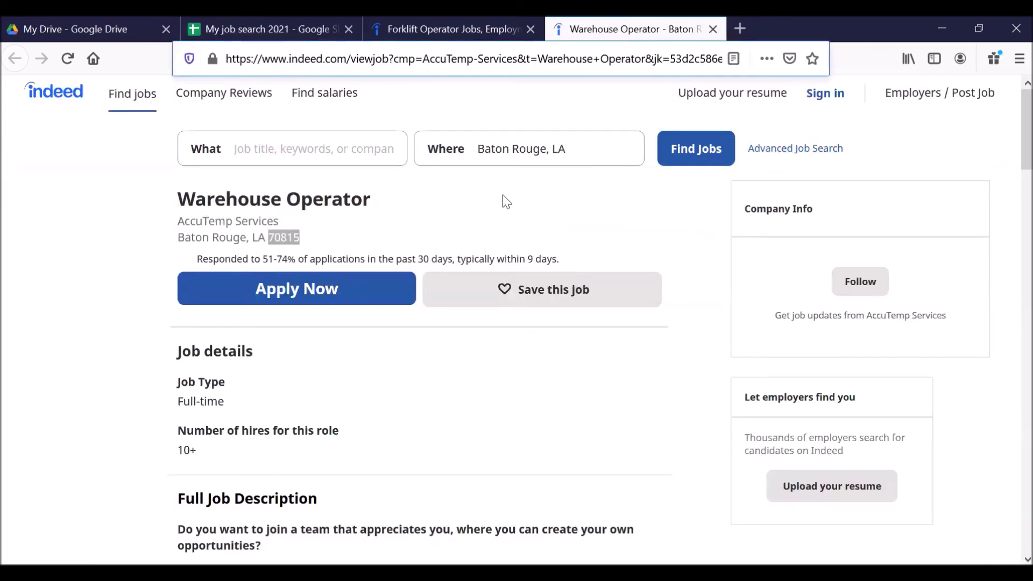
{"action": "left_click", "coordinate": [261, 31]}
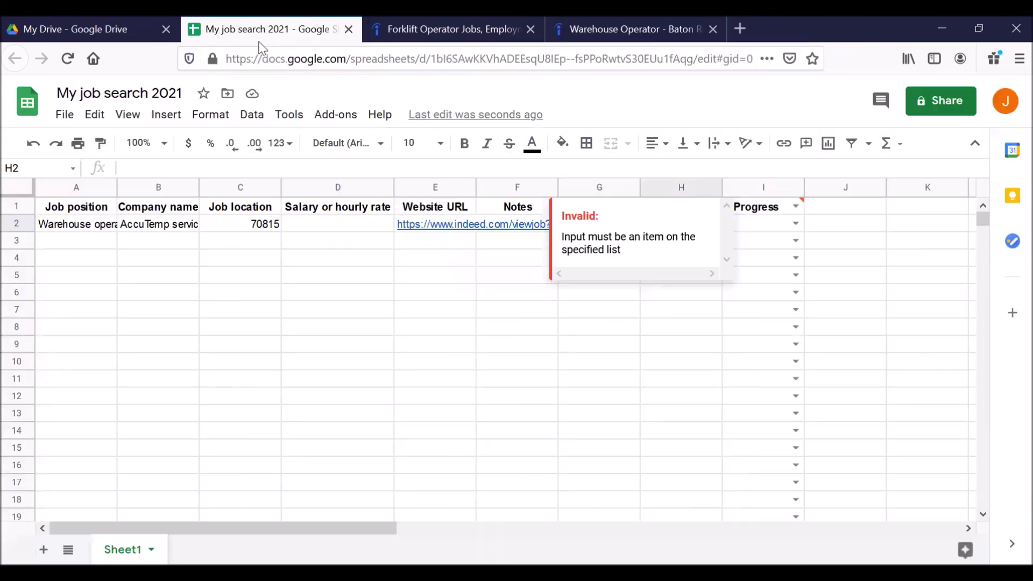
{"action": "left_click", "coordinate": [769, 224]}
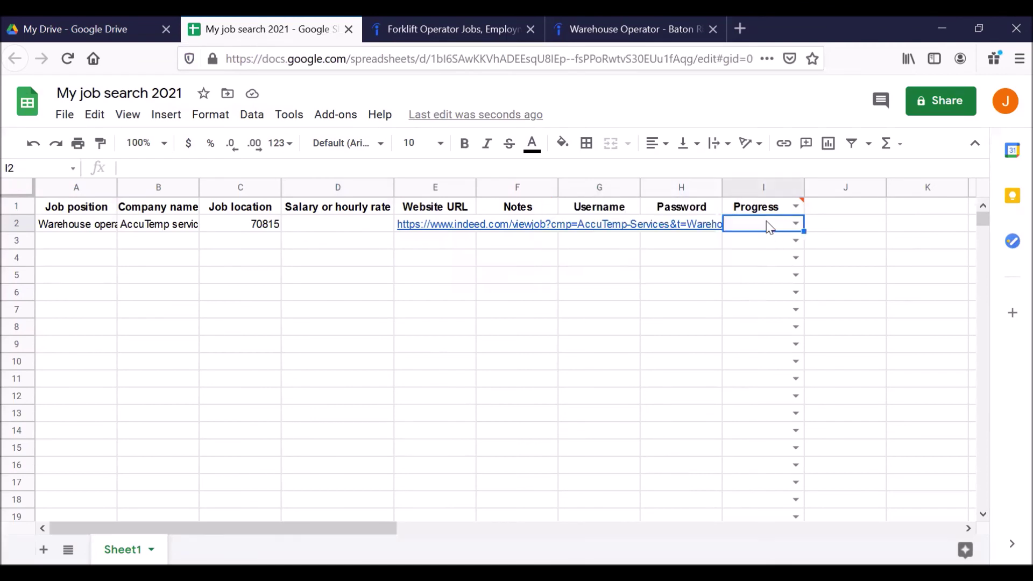
{"action": "left_click", "coordinate": [795, 223]}
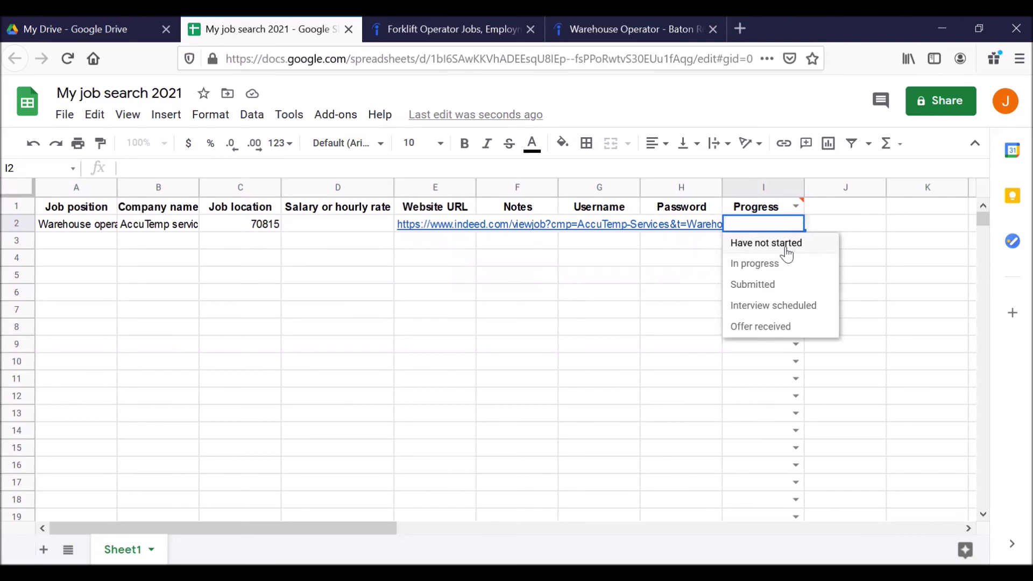
{"action": "left_click", "coordinate": [786, 245]}
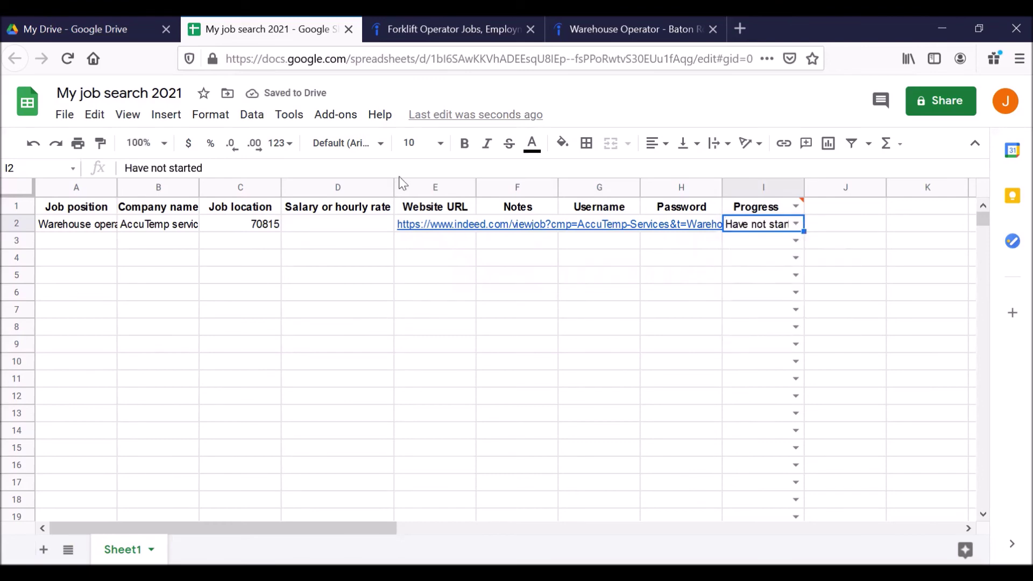
{"action": "left_click", "coordinate": [795, 221]}
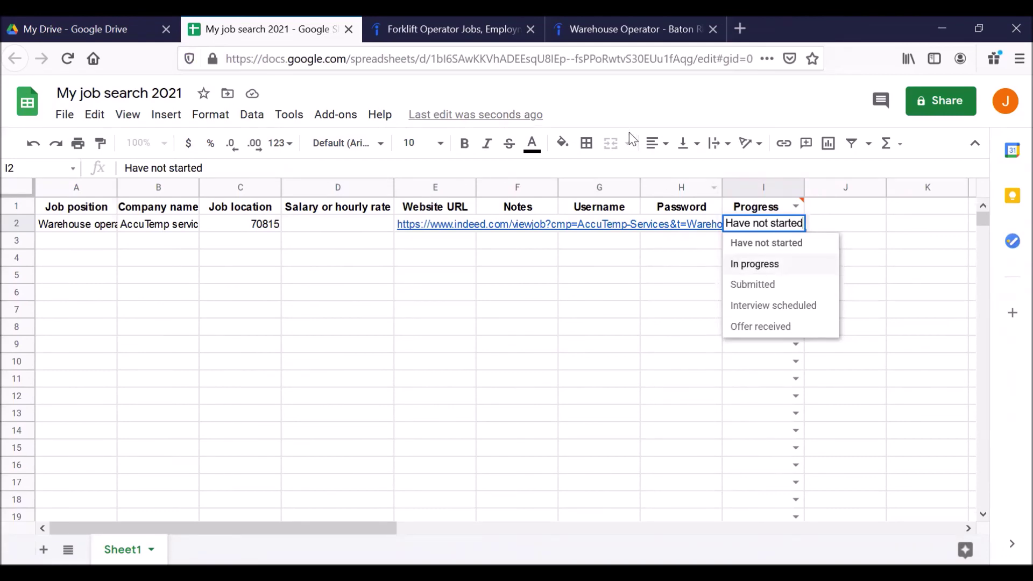
{"action": "left_click", "coordinate": [611, 106]}
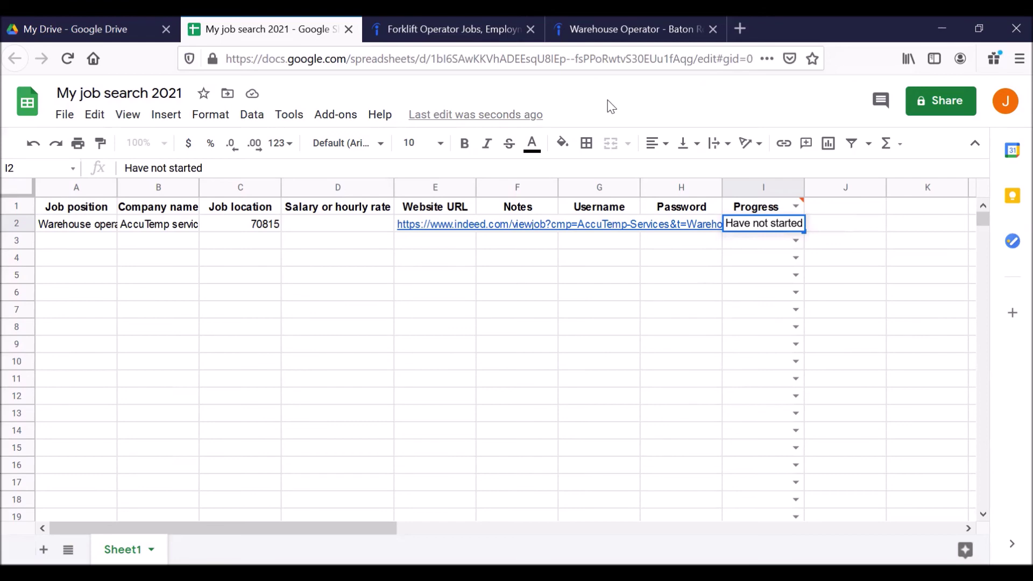
{"action": "left_click", "coordinate": [93, 29]}
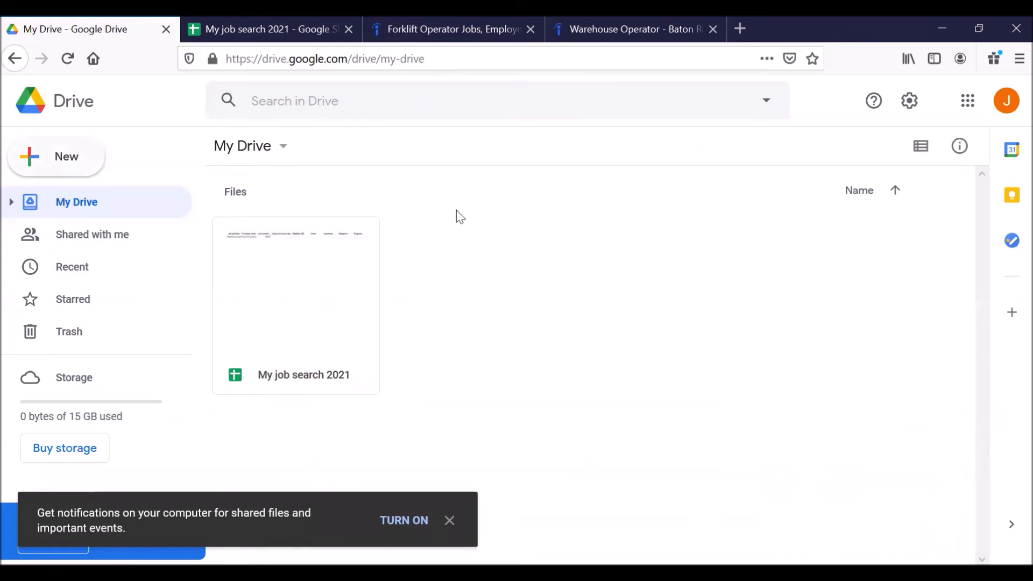
Sign out of Google Drive and remove the saved account from the browser's account chooser.
{"action": "left_click", "coordinate": [1007, 102]}
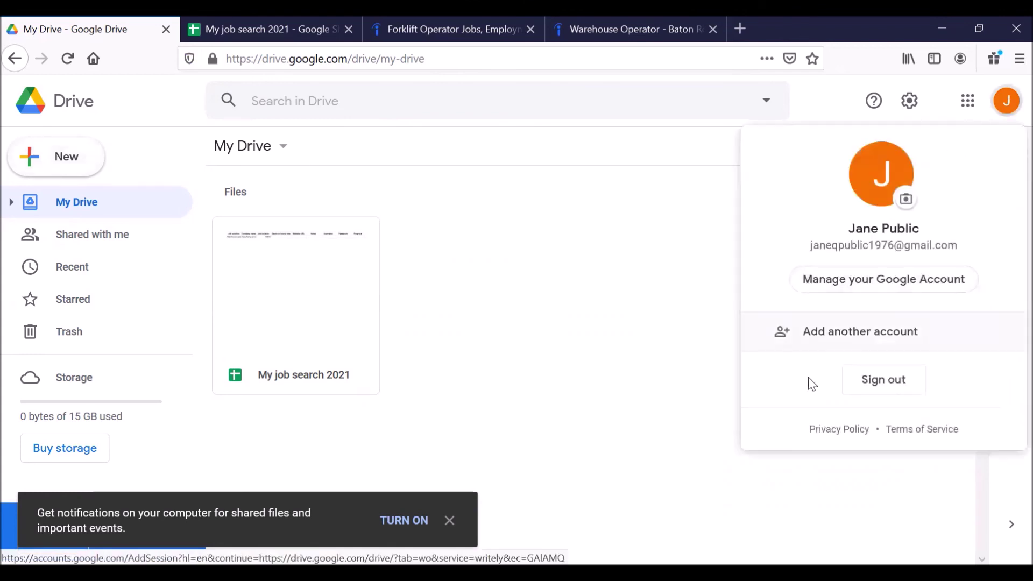
{"action": "left_click", "coordinate": [894, 379]}
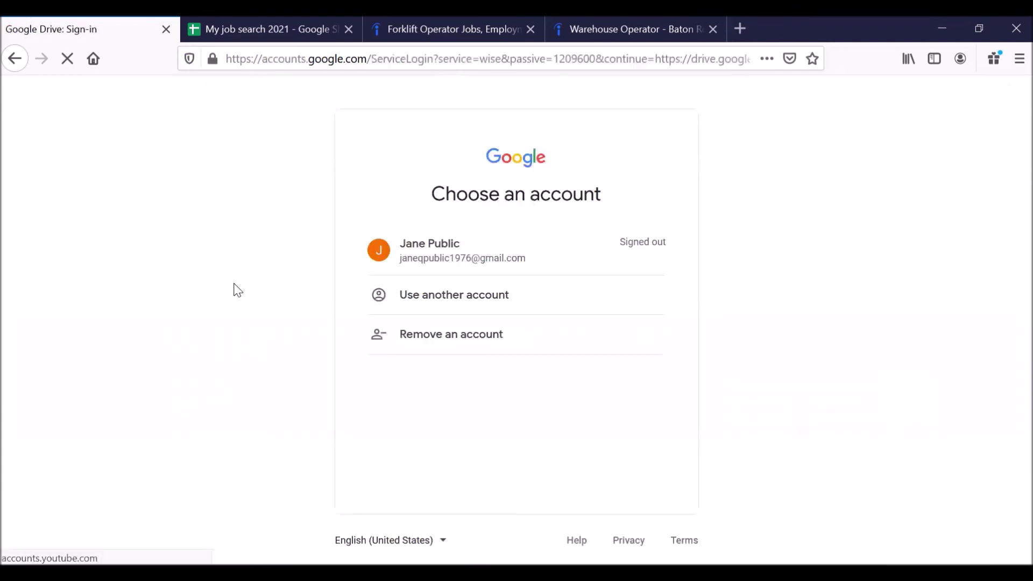
{"action": "left_click", "coordinate": [267, 57]}
{"action": "left_click", "coordinate": [19, 154]}
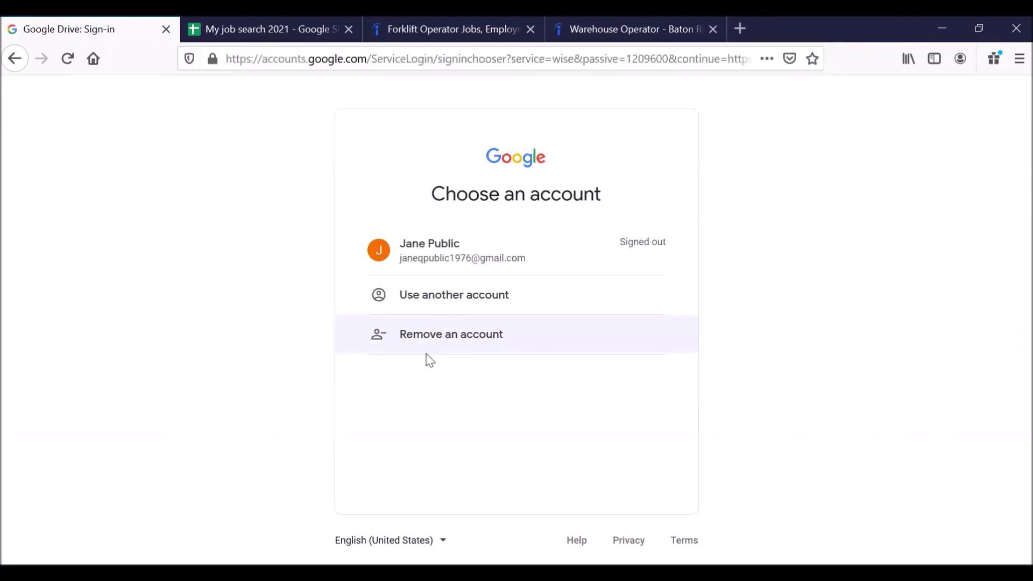
{"action": "left_click", "coordinate": [438, 339]}
{"action": "left_click", "coordinate": [656, 276]}
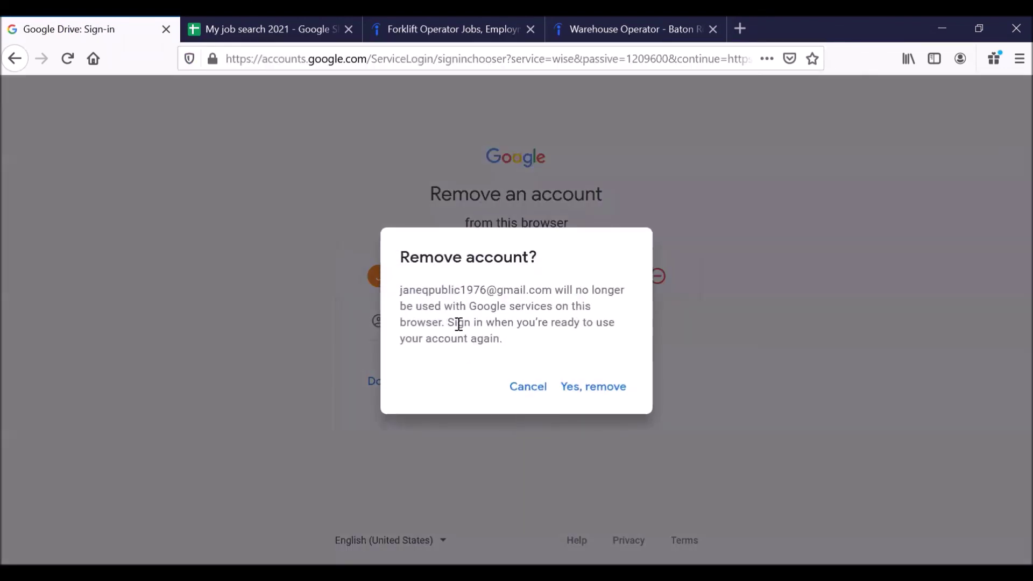
{"action": "left_click", "coordinate": [613, 385]}
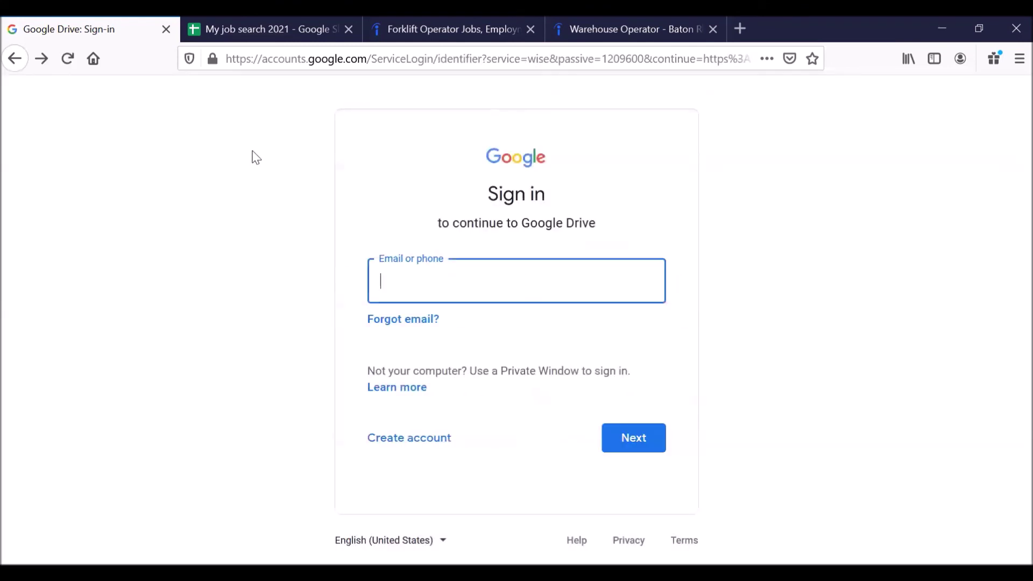
Load google.com and go to the Google sign-in page.
{"action": "left_click", "coordinate": [291, 58]}
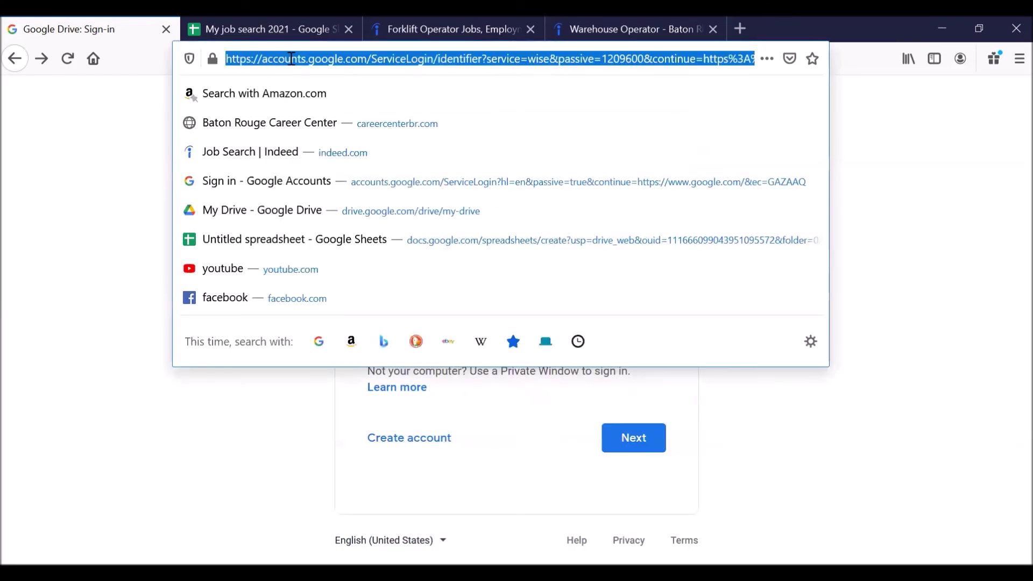
{"action": "type", "text": "google.com/"}
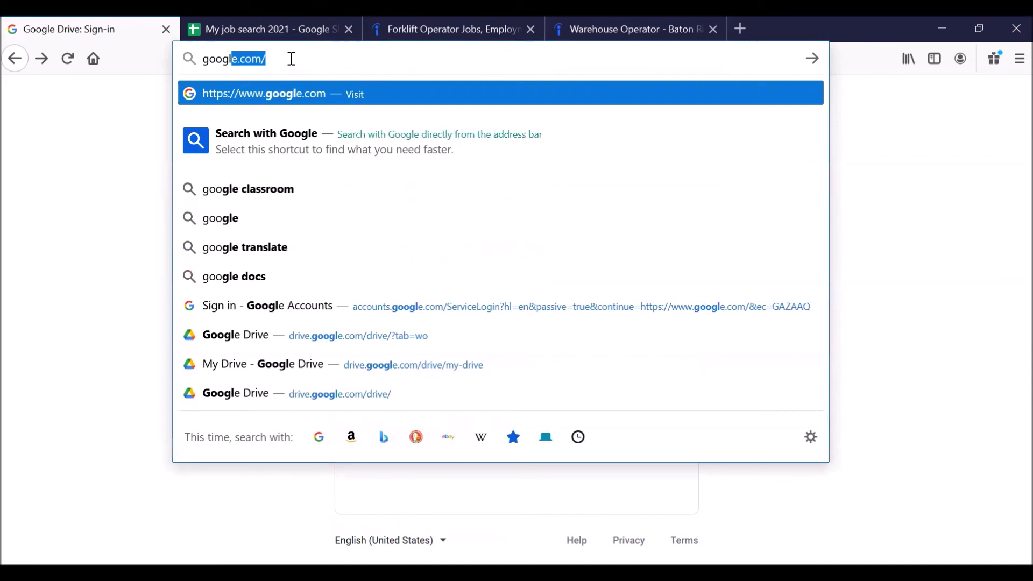
{"action": "key", "text": "Return"}
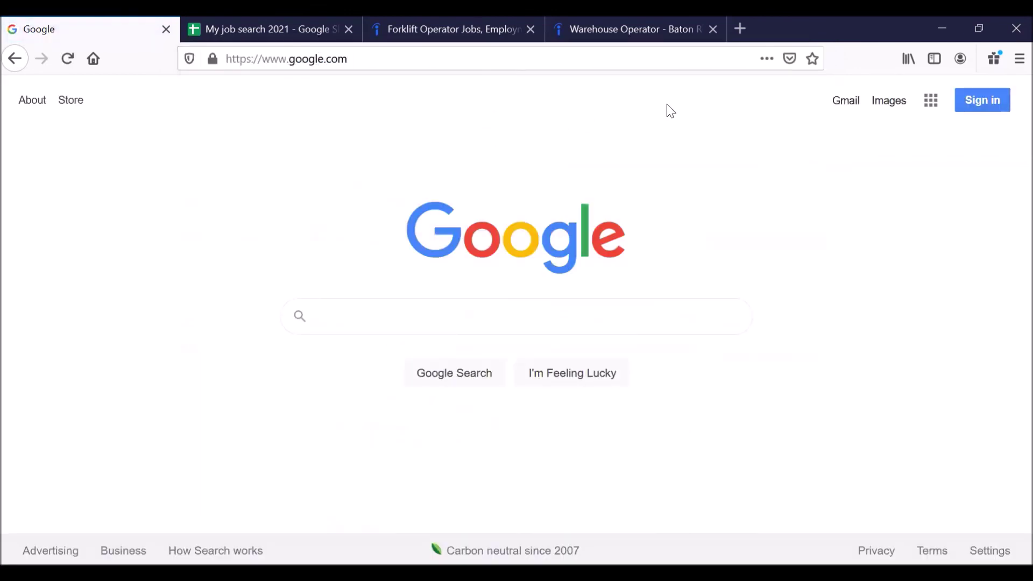
{"action": "left_click", "coordinate": [984, 97]}
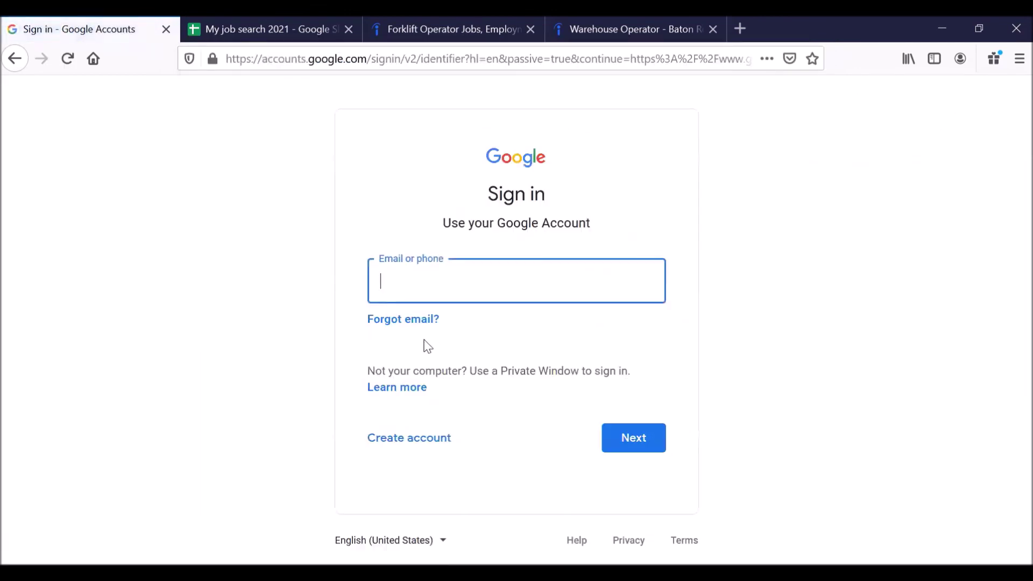
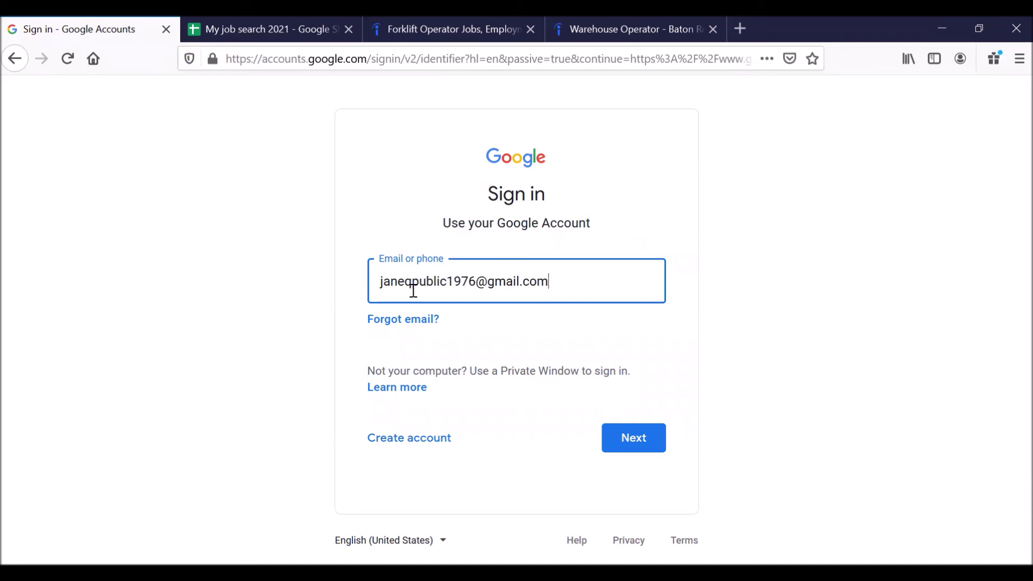
Sign in with the account e-mail and password, declining to let Firefox save the login.
{"action": "key", "text": "Return"}
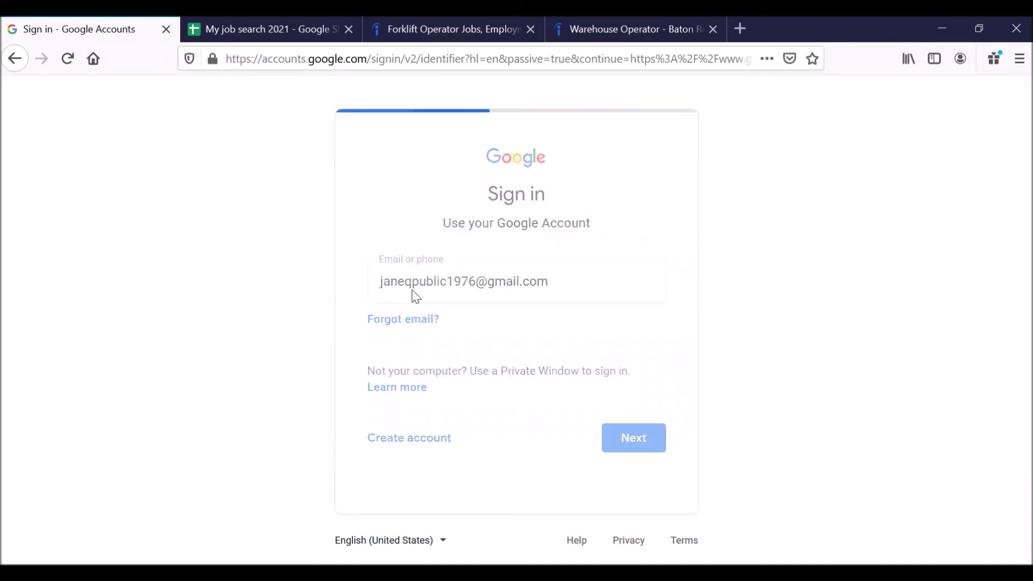
{"action": "type", "text": "******"}
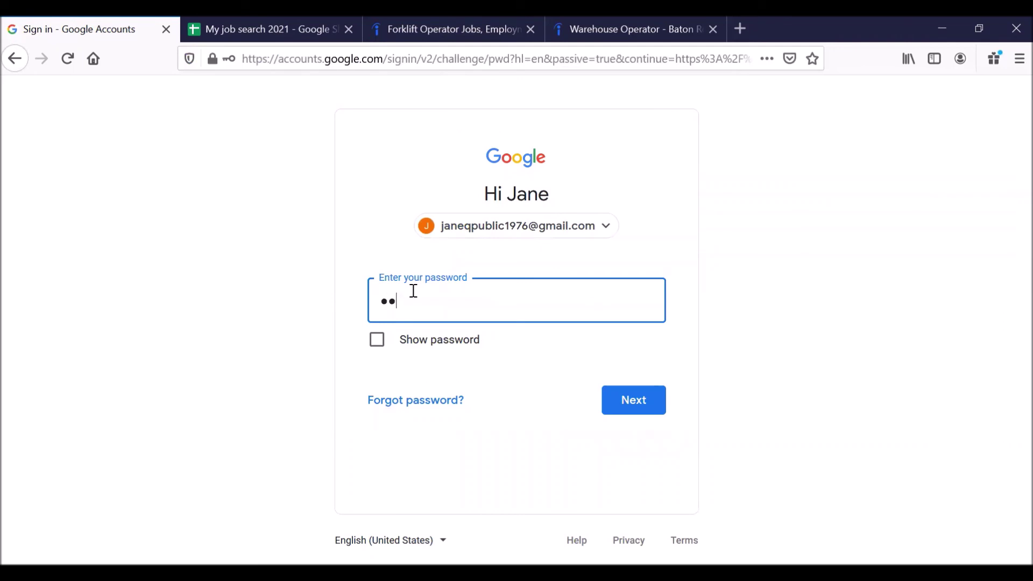
{"action": "type", "text": "**"}
{"action": "type", "text": "**"}
{"action": "key", "text": "Return"}
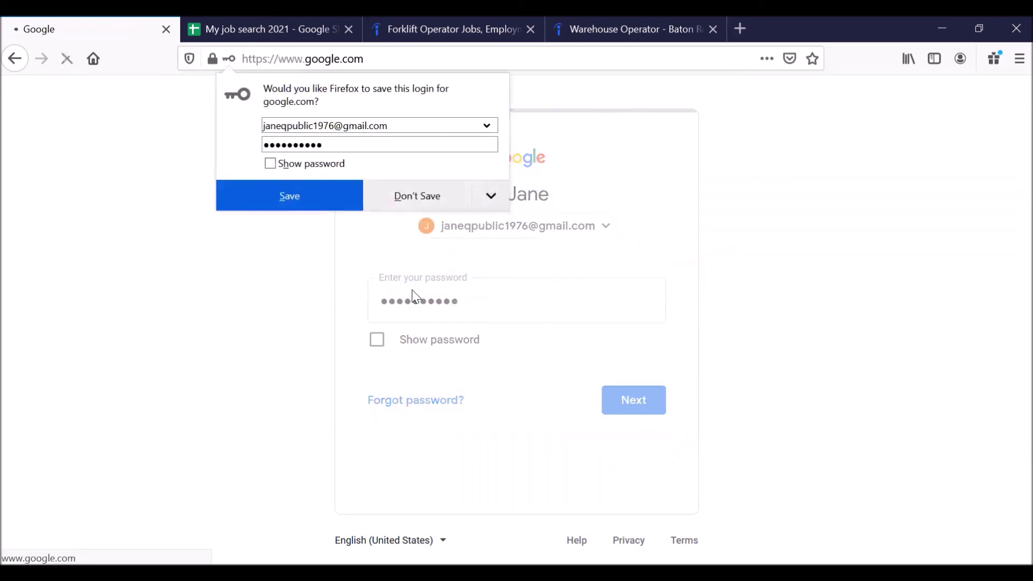
{"action": "left_click", "coordinate": [414, 197]}
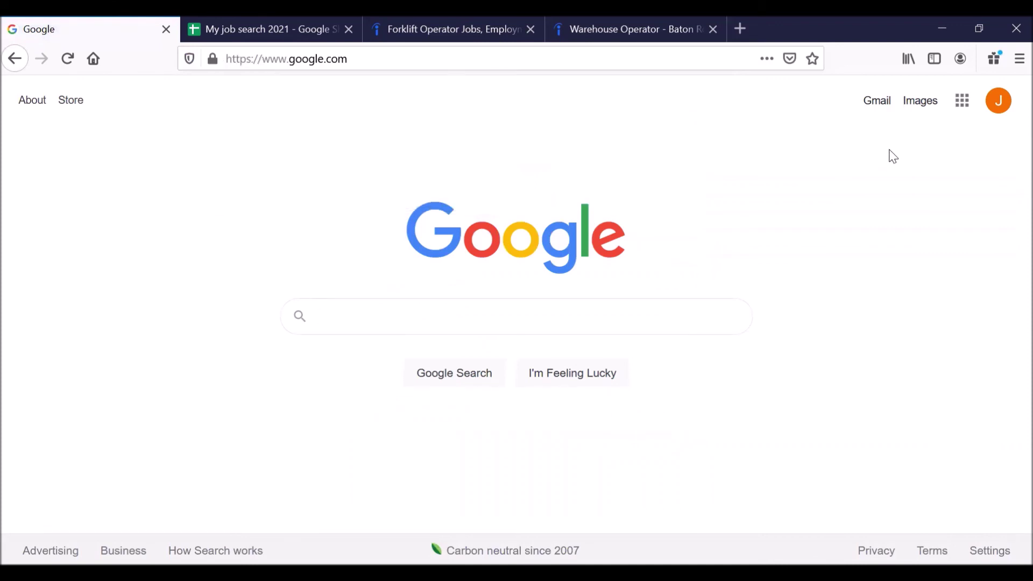
Close the signed-out spreadsheet tab and reopen My job search 2021 from Drive's Quick Access.
{"action": "left_click", "coordinate": [963, 109]}
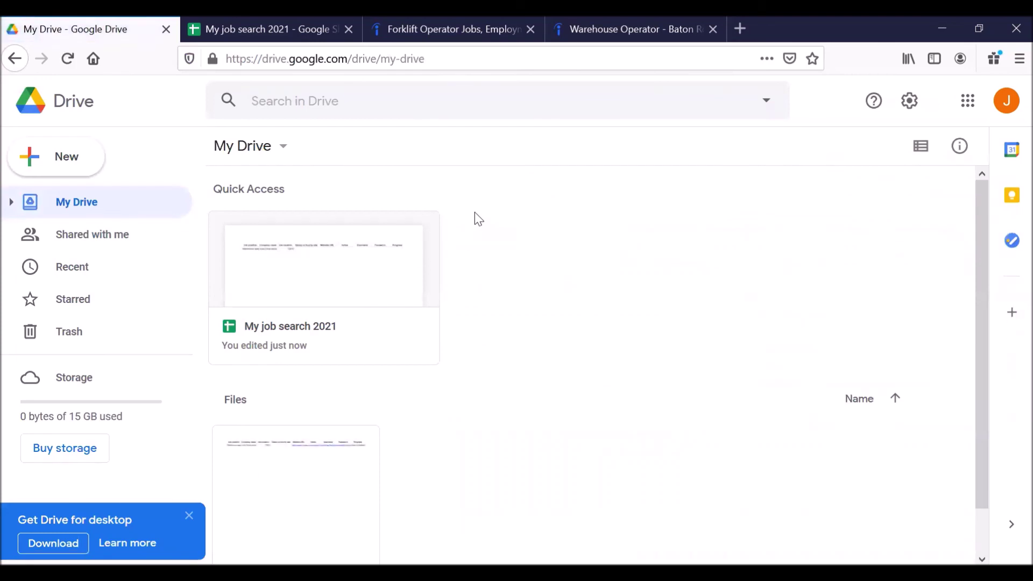
{"action": "left_click", "coordinate": [240, 31]}
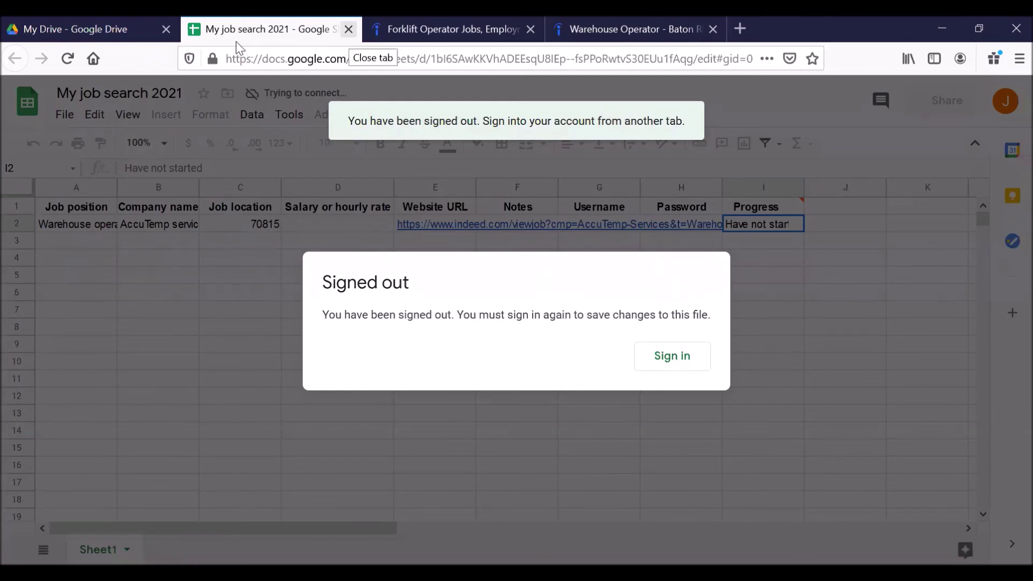
{"action": "left_click", "coordinate": [349, 29]}
{"action": "left_click", "coordinate": [80, 29]}
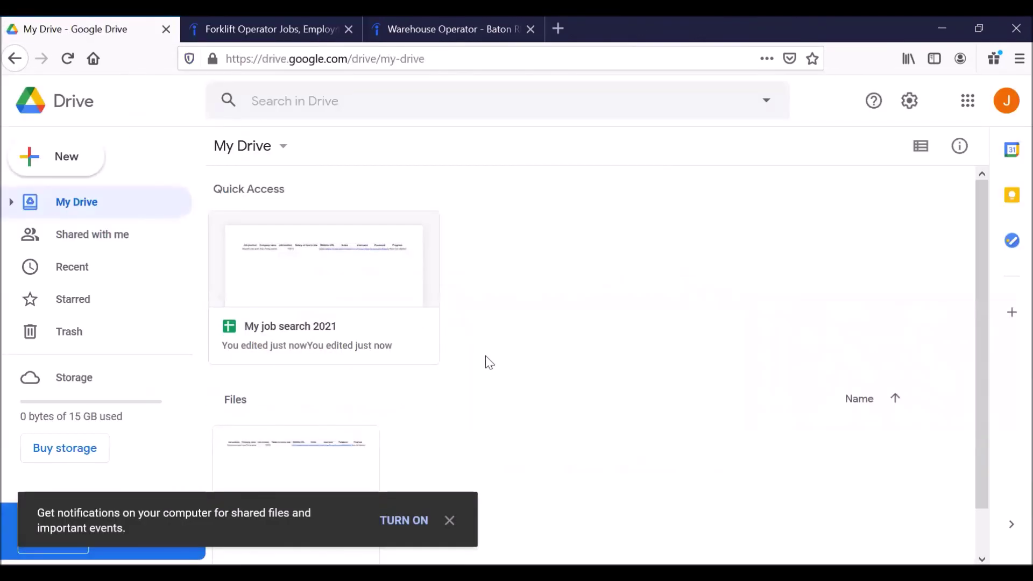
{"action": "left_click", "coordinate": [321, 277]}
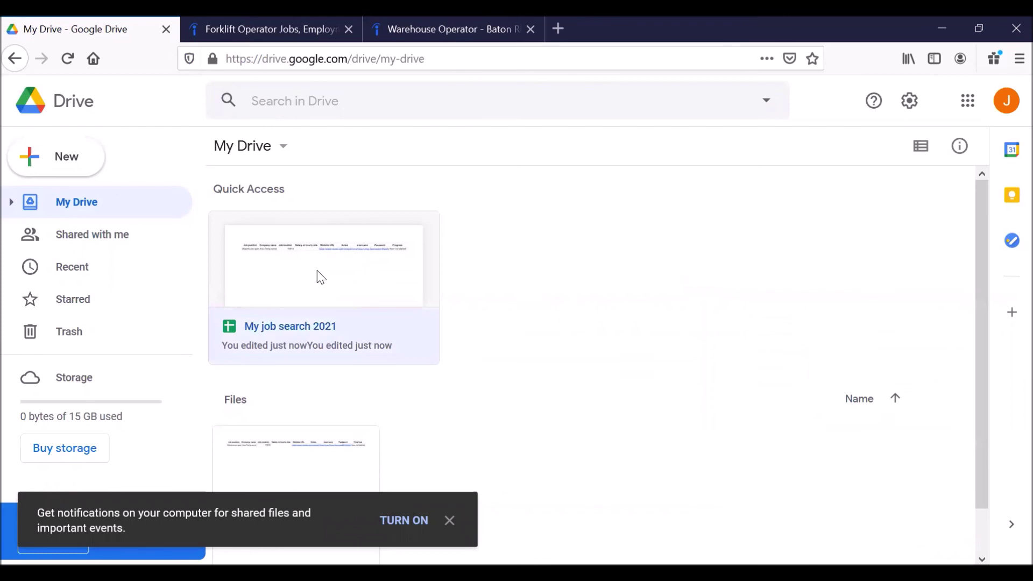
{"action": "double_click", "coordinate": [321, 277]}
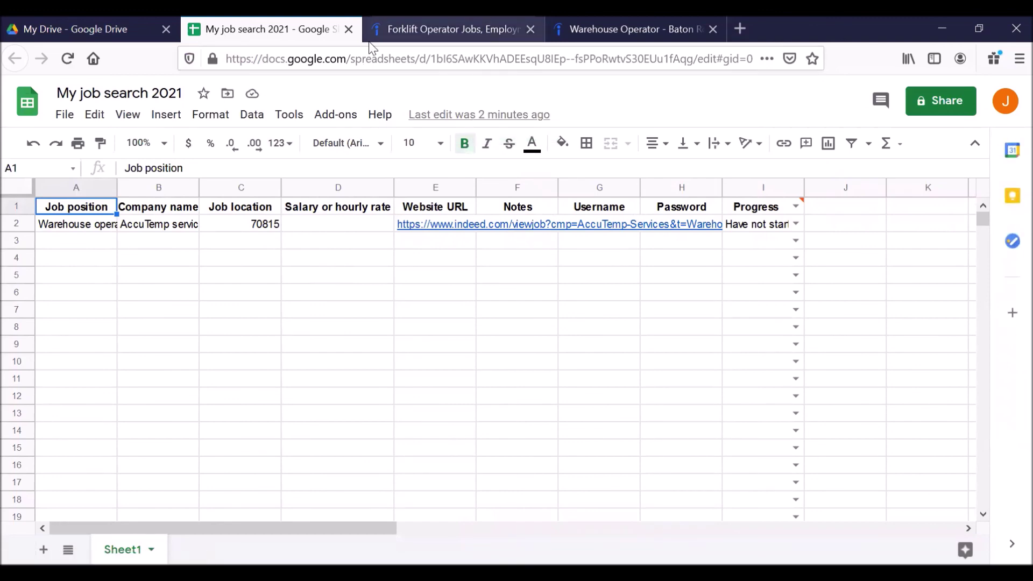
{"action": "left_click", "coordinate": [387, 32]}
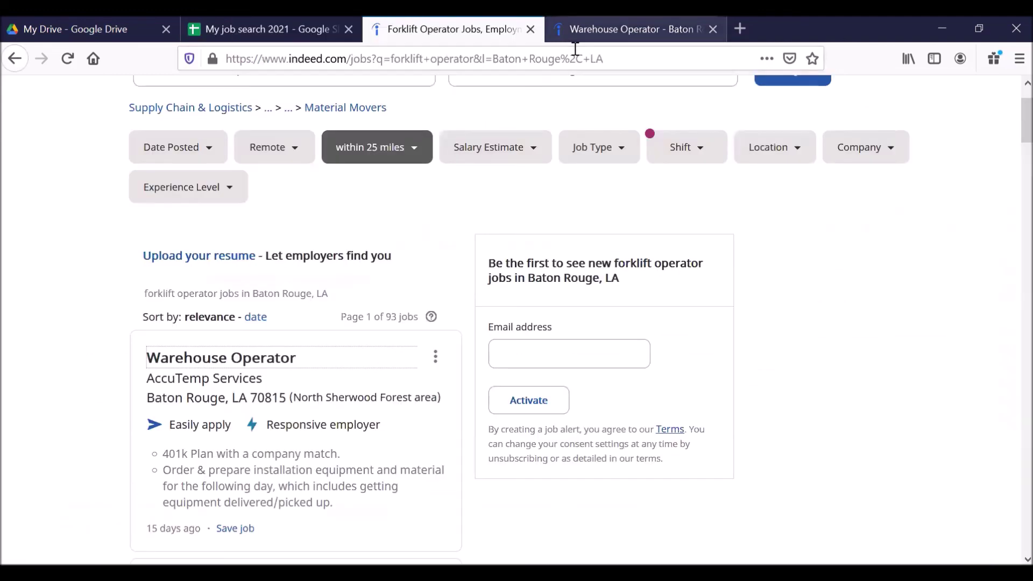
{"action": "left_click", "coordinate": [575, 30]}
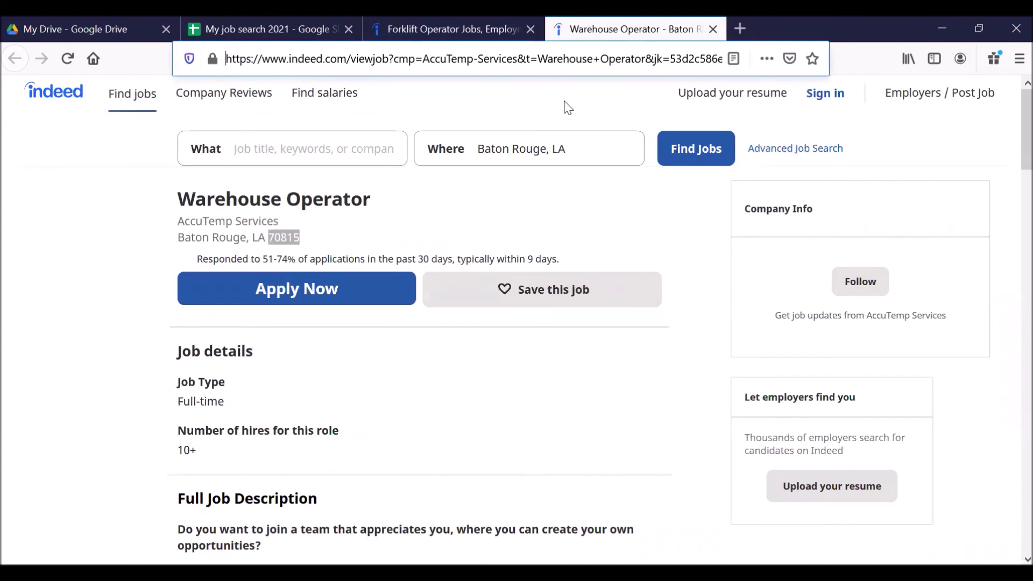
{"action": "left_click", "coordinate": [221, 31]}
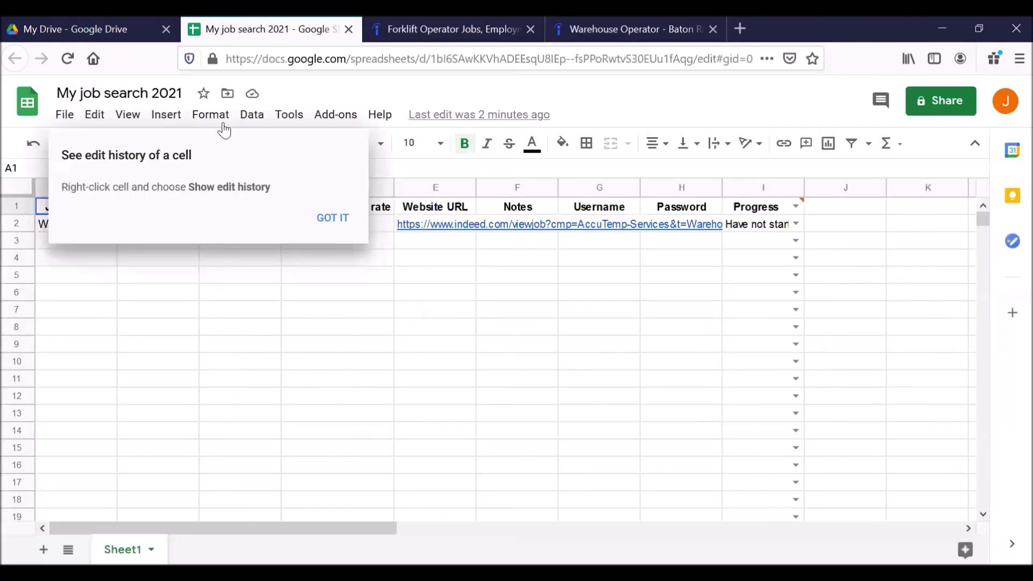
{"action": "left_click", "coordinate": [329, 216]}
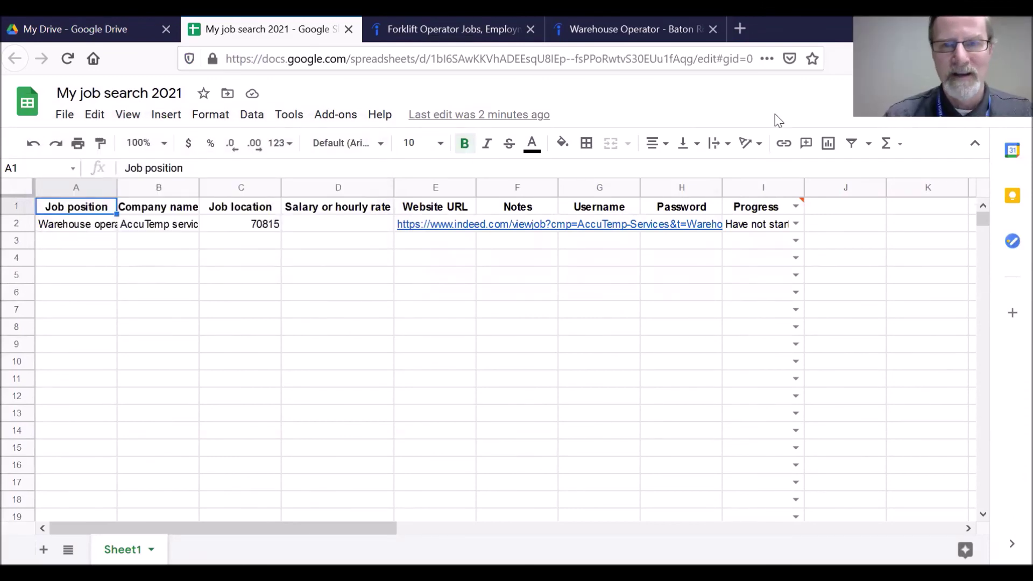